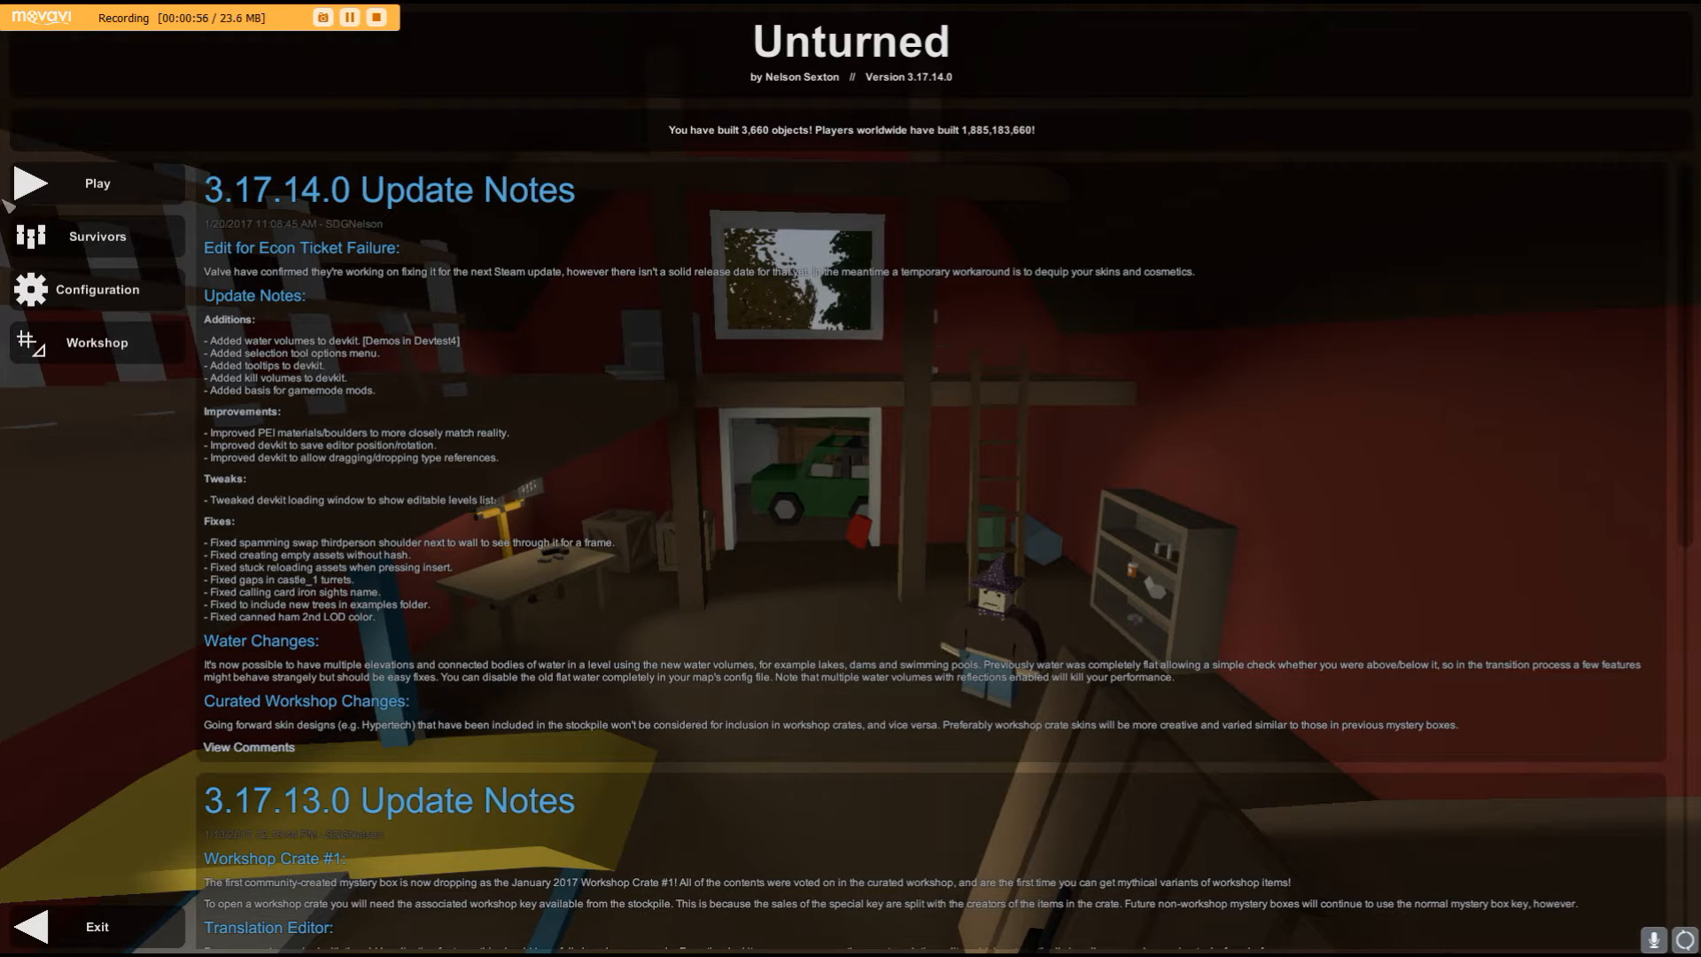
- Open the map editor from the Workshop menu
{"action": "left_click", "coordinate": [91, 186]}
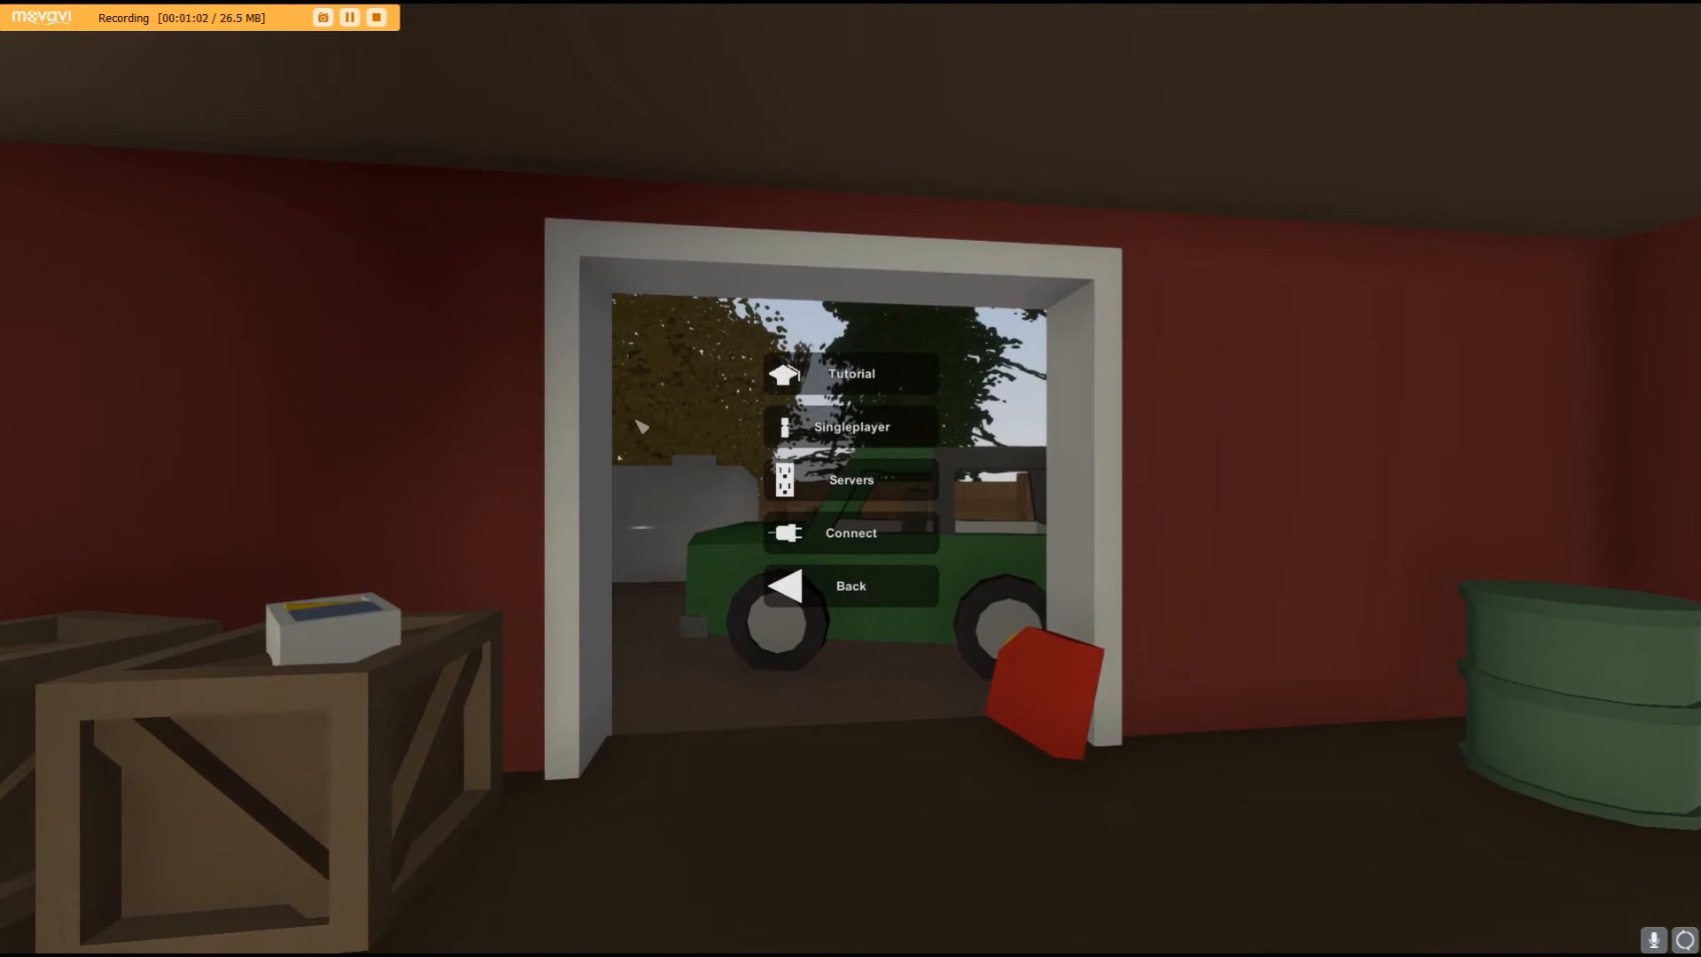
{"action": "key", "text": "Escape"}
{"action": "left_click", "coordinate": [95, 340]}
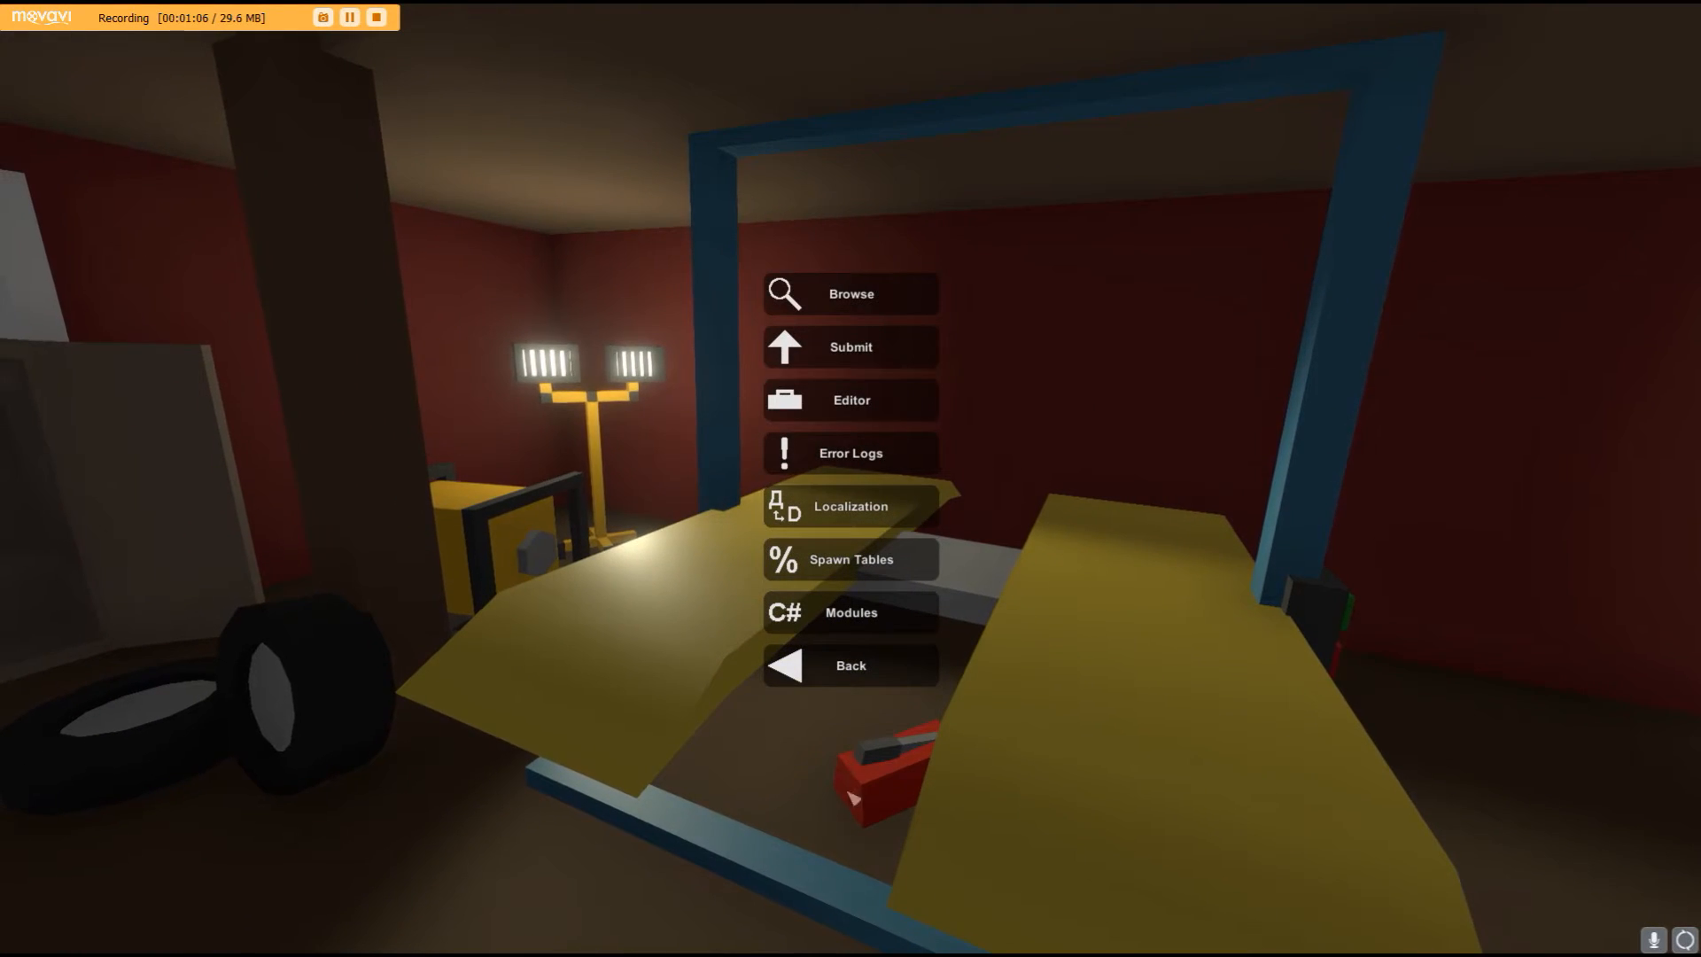
{"action": "left_click", "coordinate": [824, 399]}
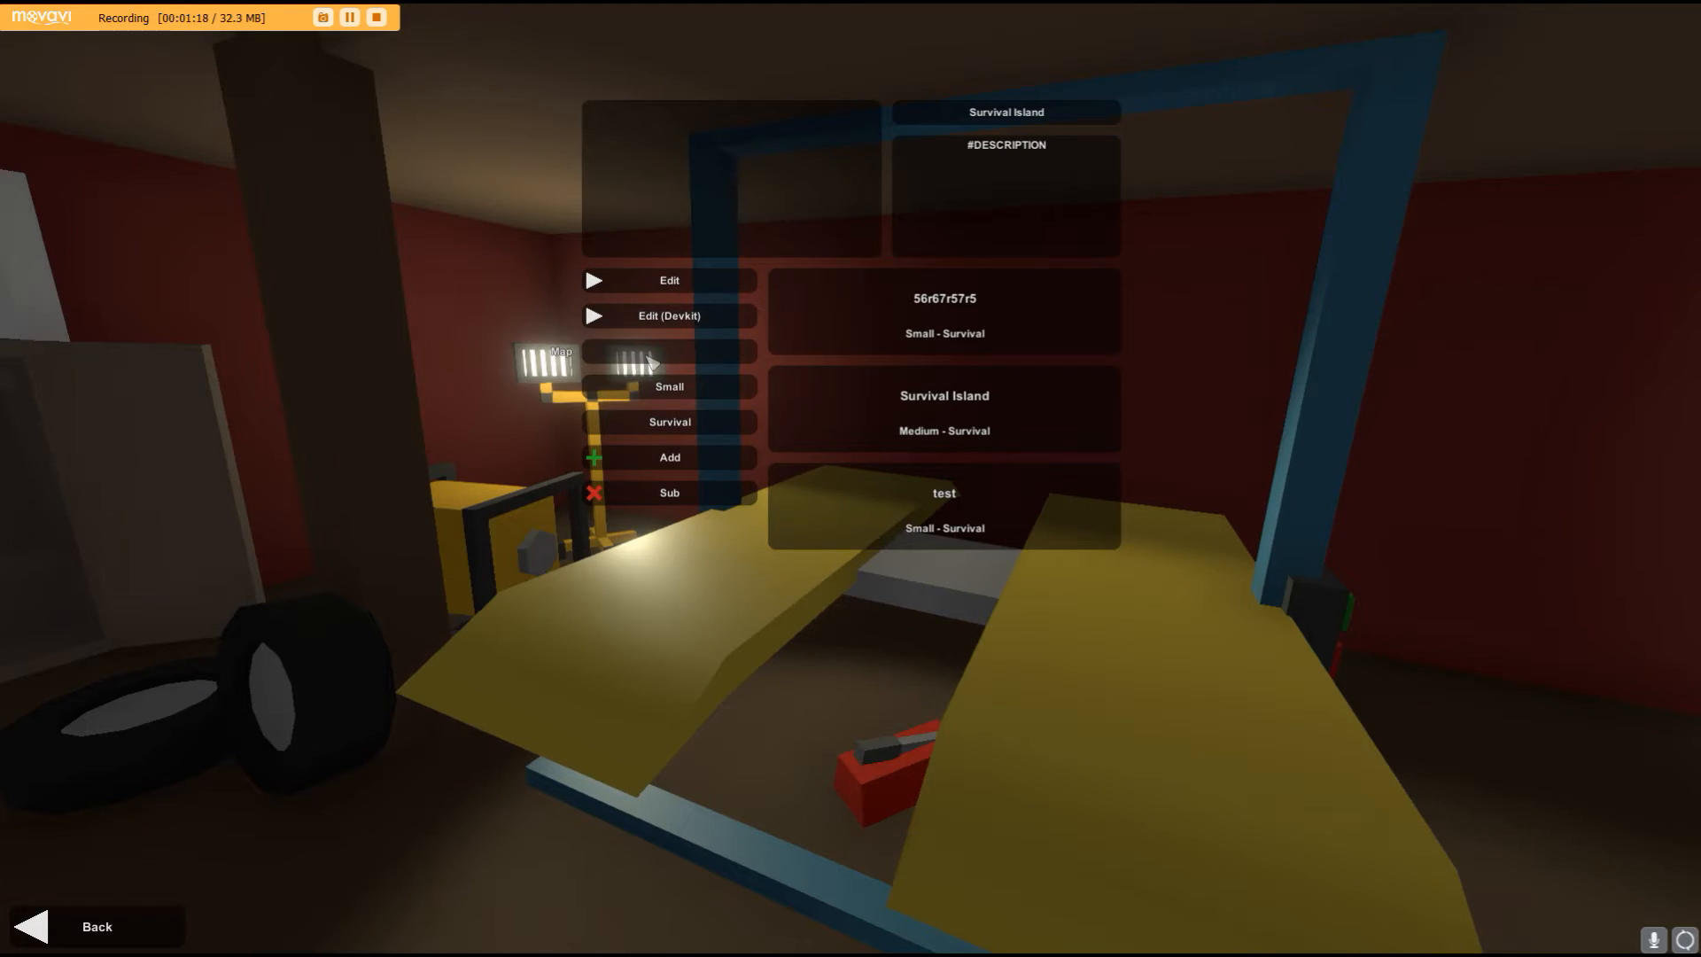
- Create a new Small Survival map named tuiuiii and open it for editing
{"action": "left_click", "coordinate": [689, 359]}
{"action": "type", "text": "tutorial"}
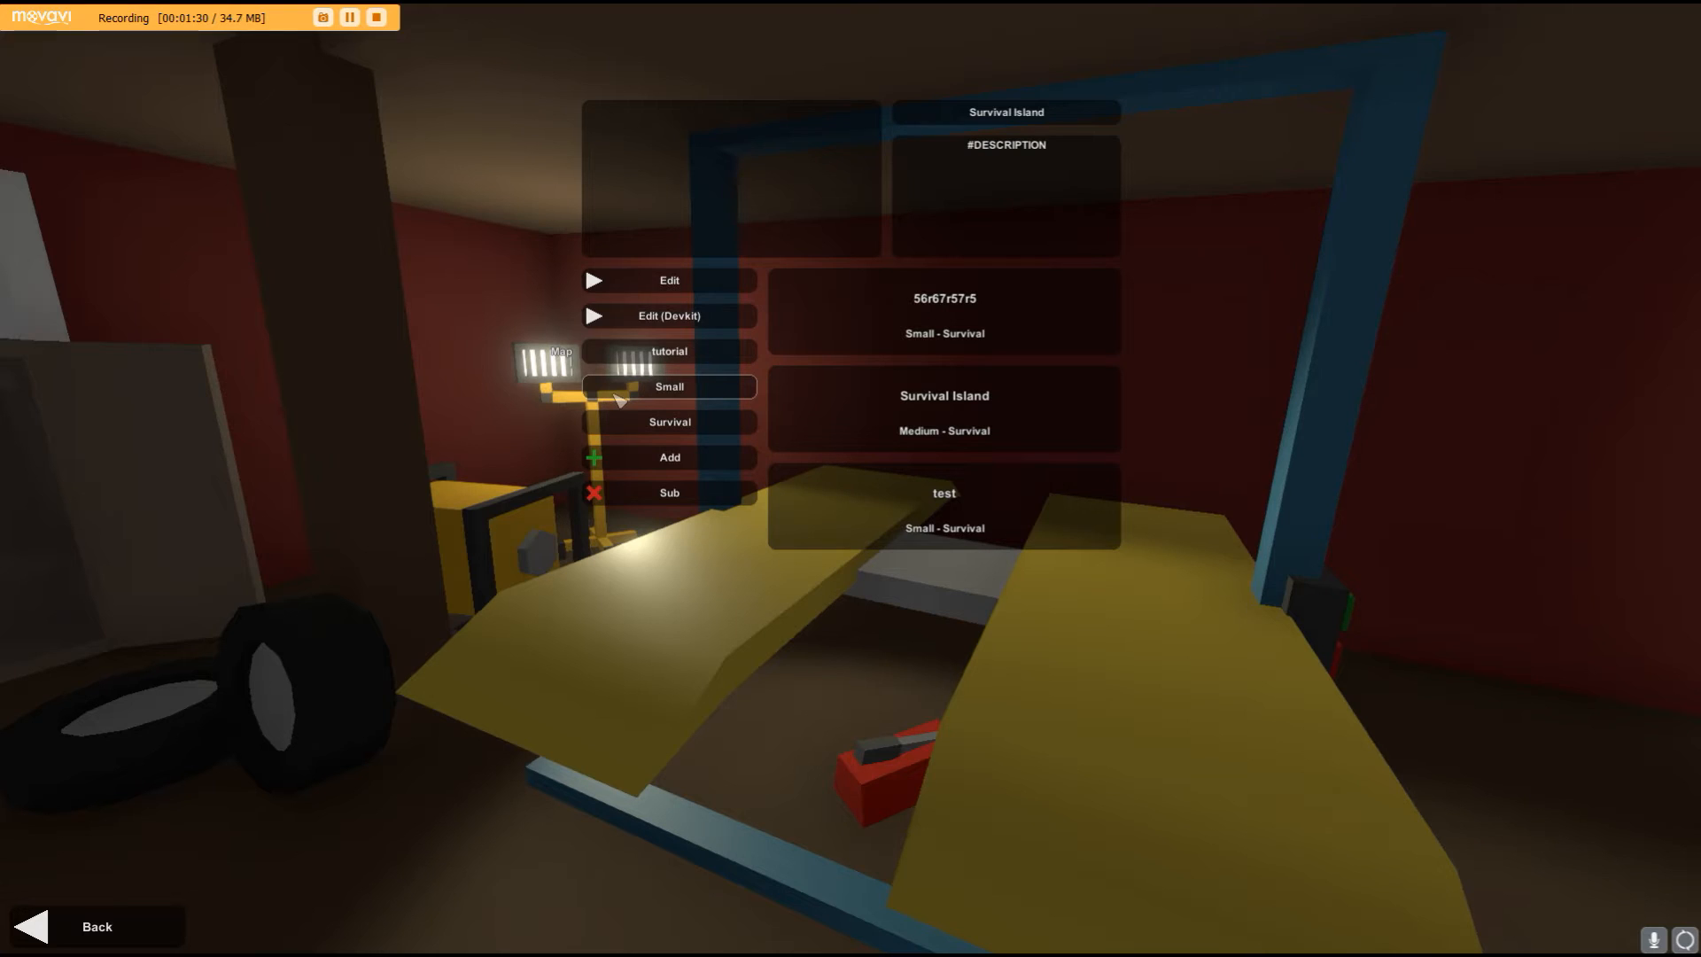
{"action": "left_click", "coordinate": [611, 397]}
{"action": "left_click", "coordinate": [619, 398]}
{"action": "left_click", "coordinate": [623, 396]}
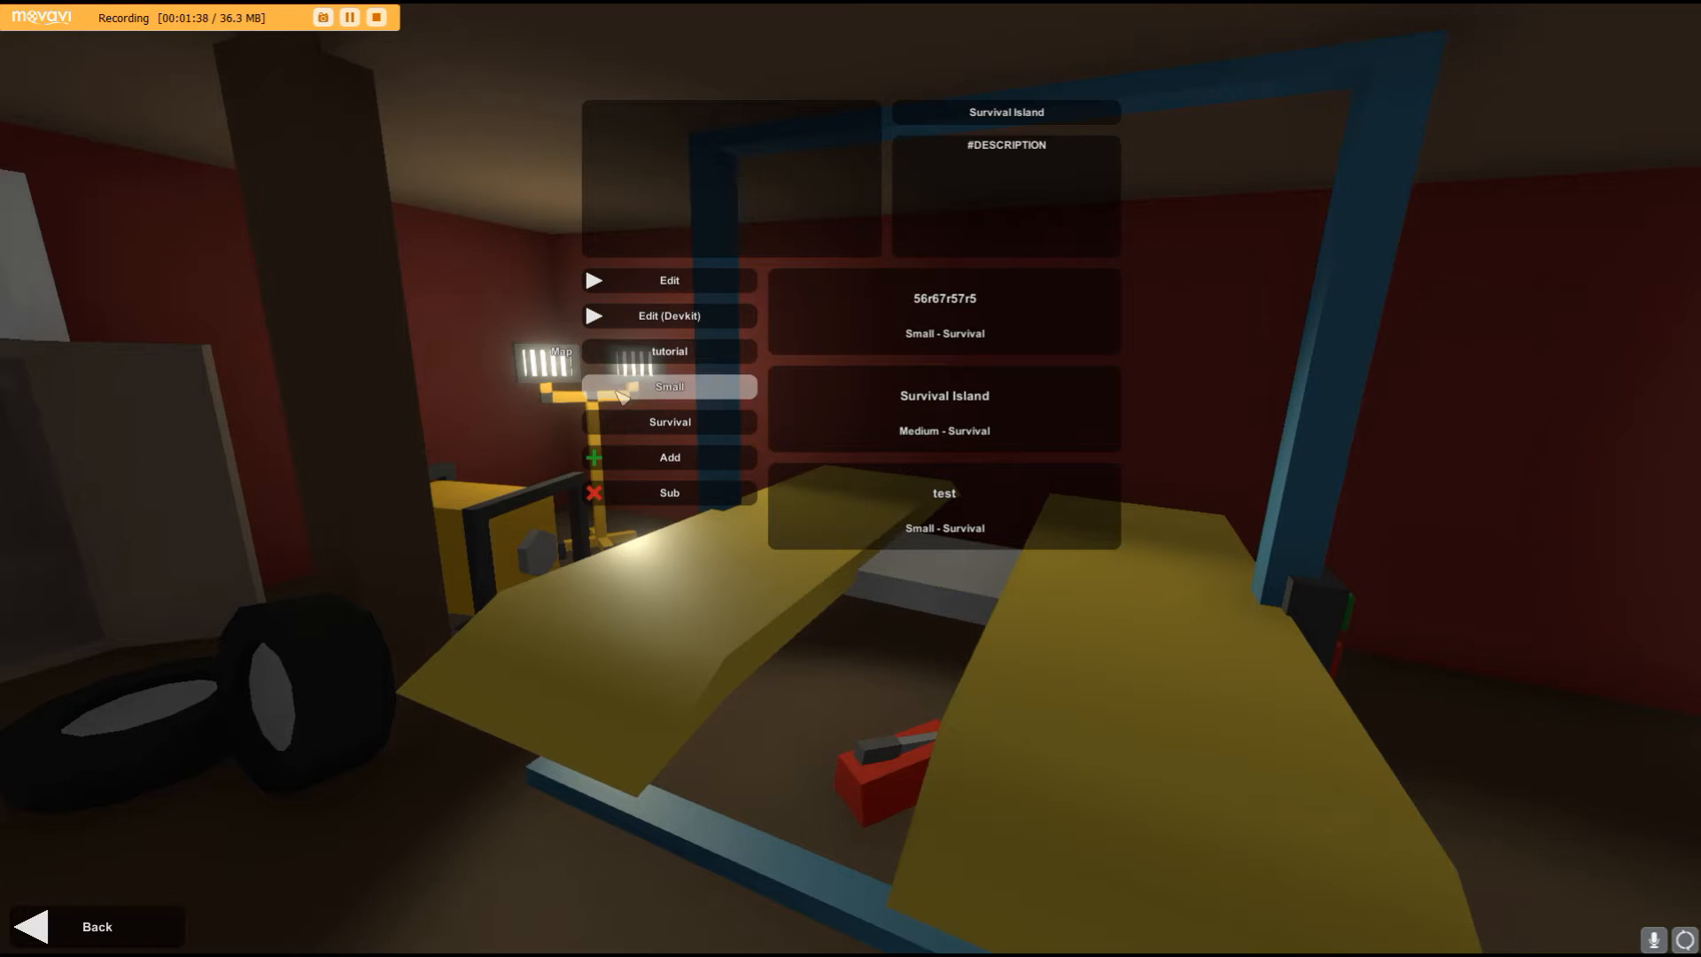
{"action": "left_click", "coordinate": [623, 396]}
{"action": "left_click", "coordinate": [623, 396]}
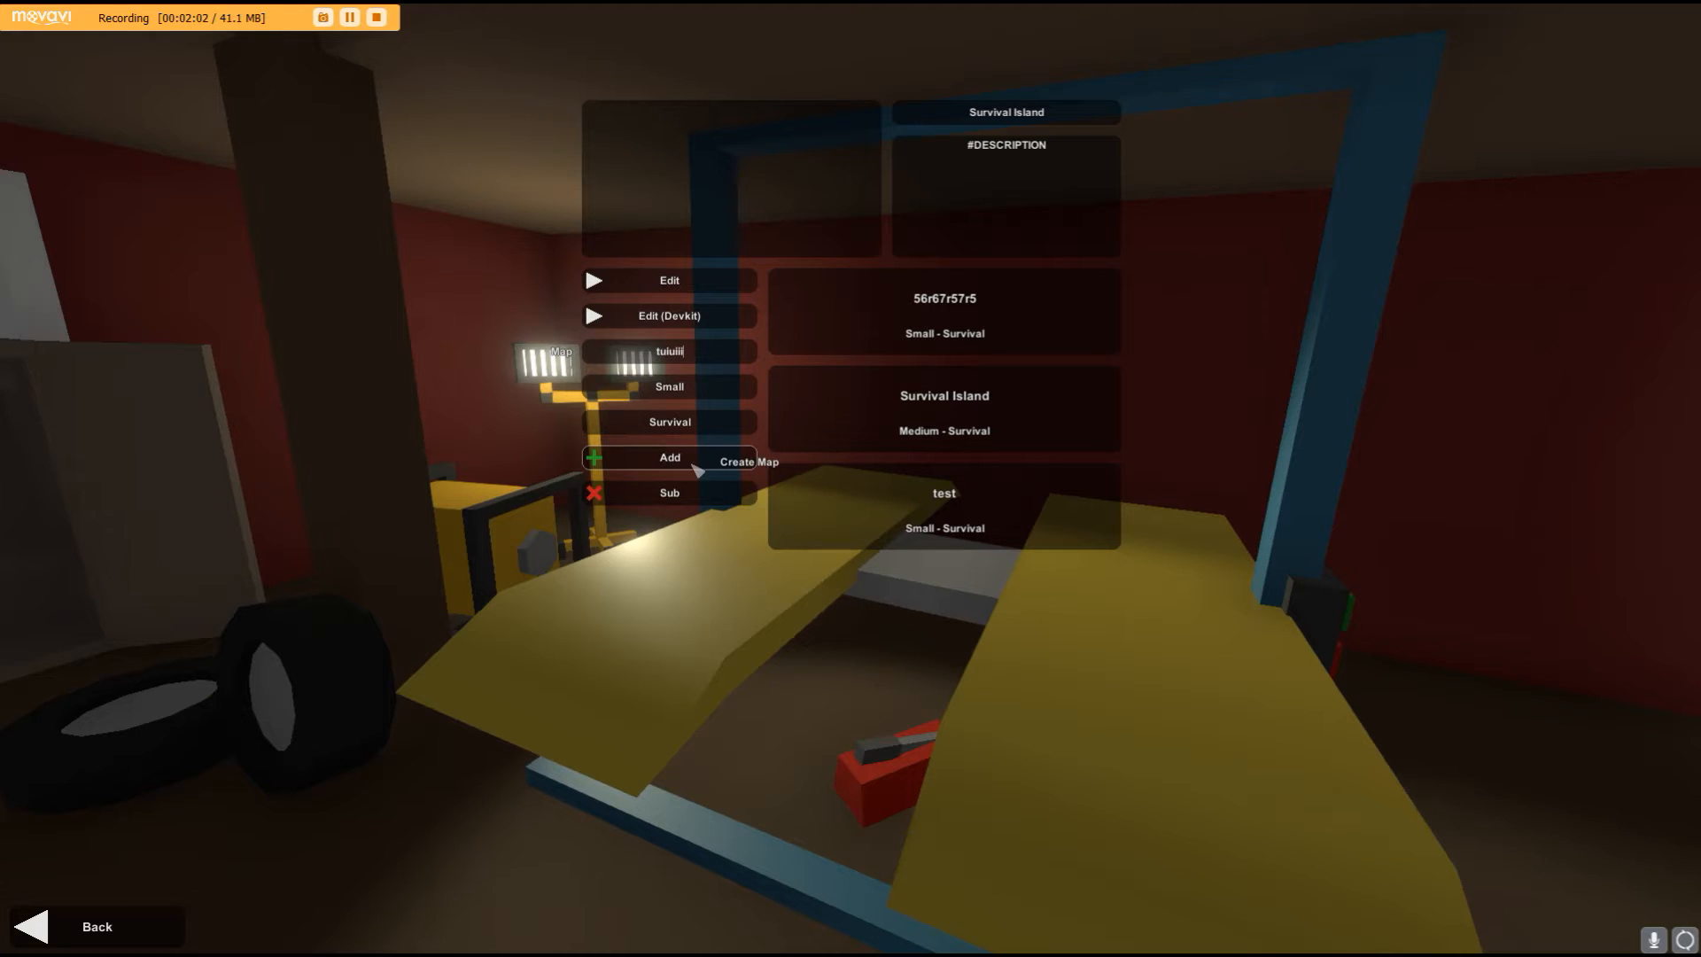
{"action": "left_click", "coordinate": [715, 458]}
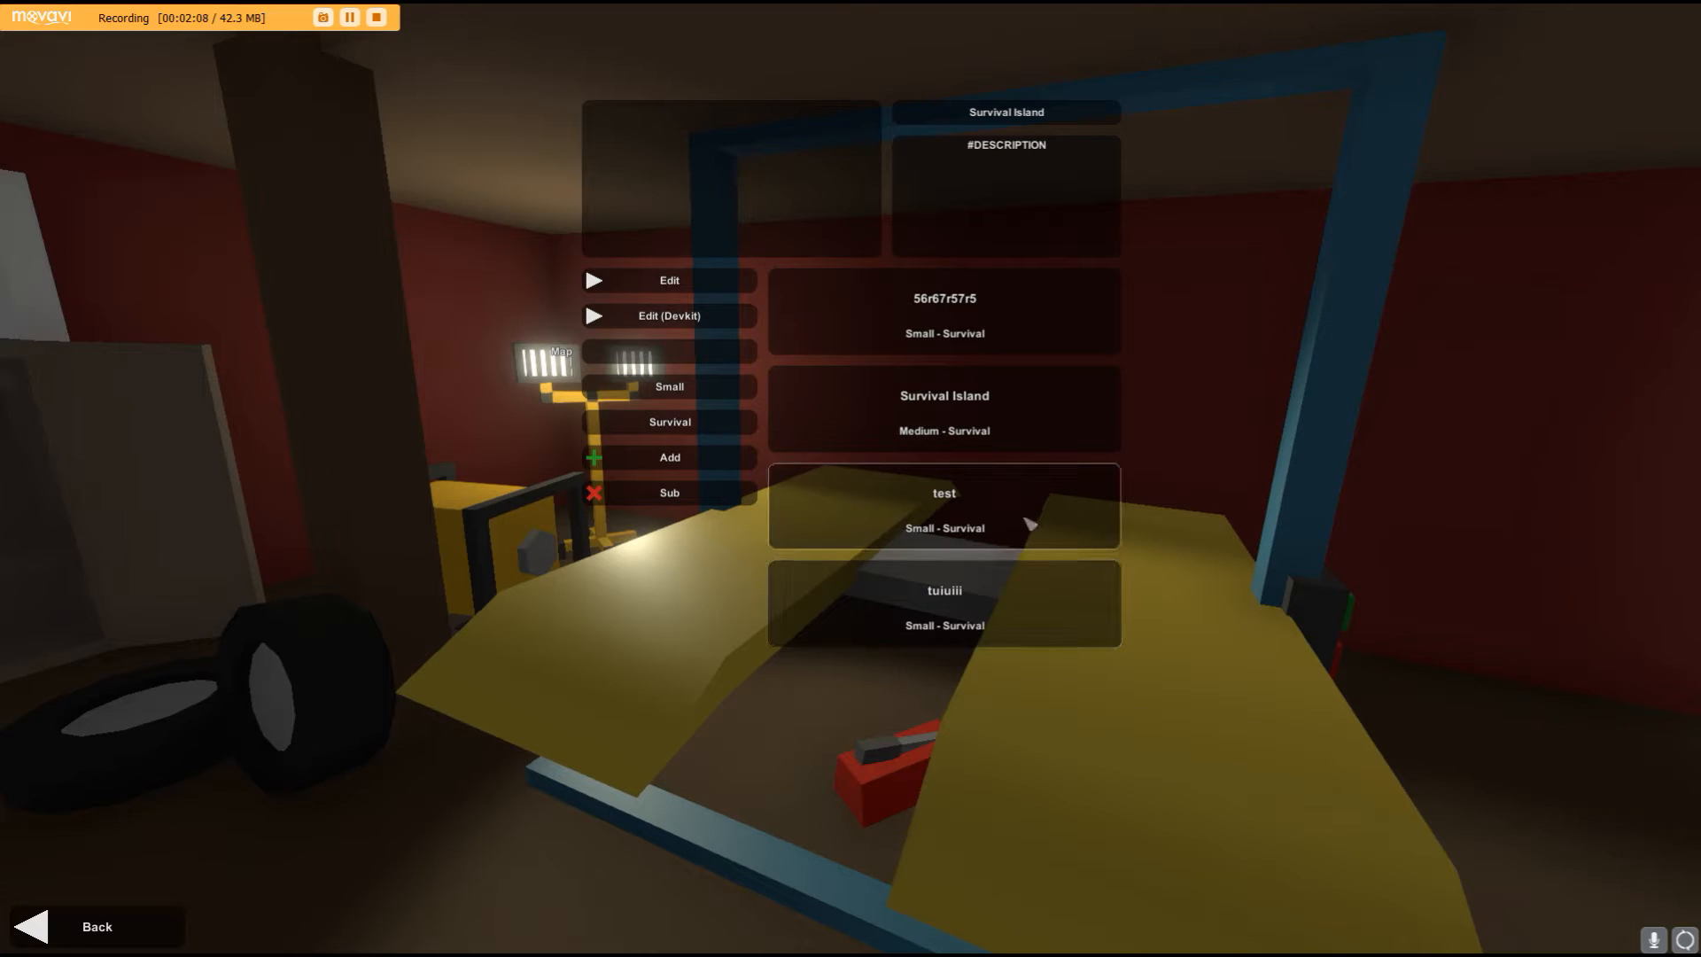
{"action": "left_click", "coordinate": [894, 634]}
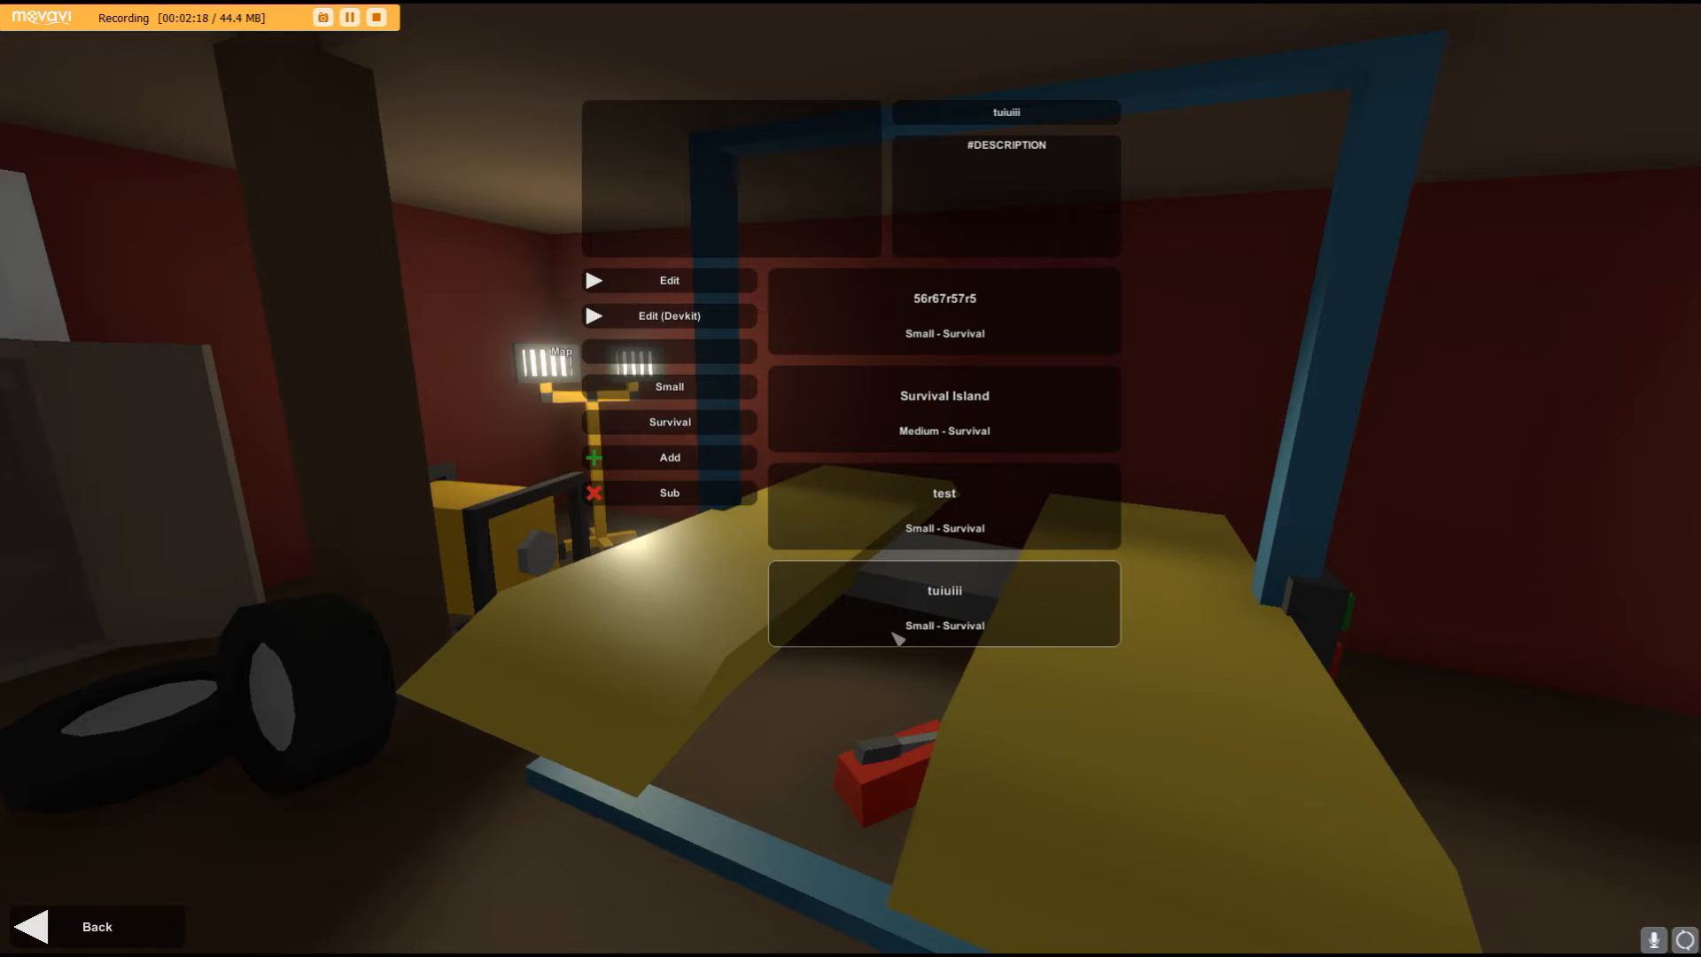
{"action": "left_click", "coordinate": [712, 283]}
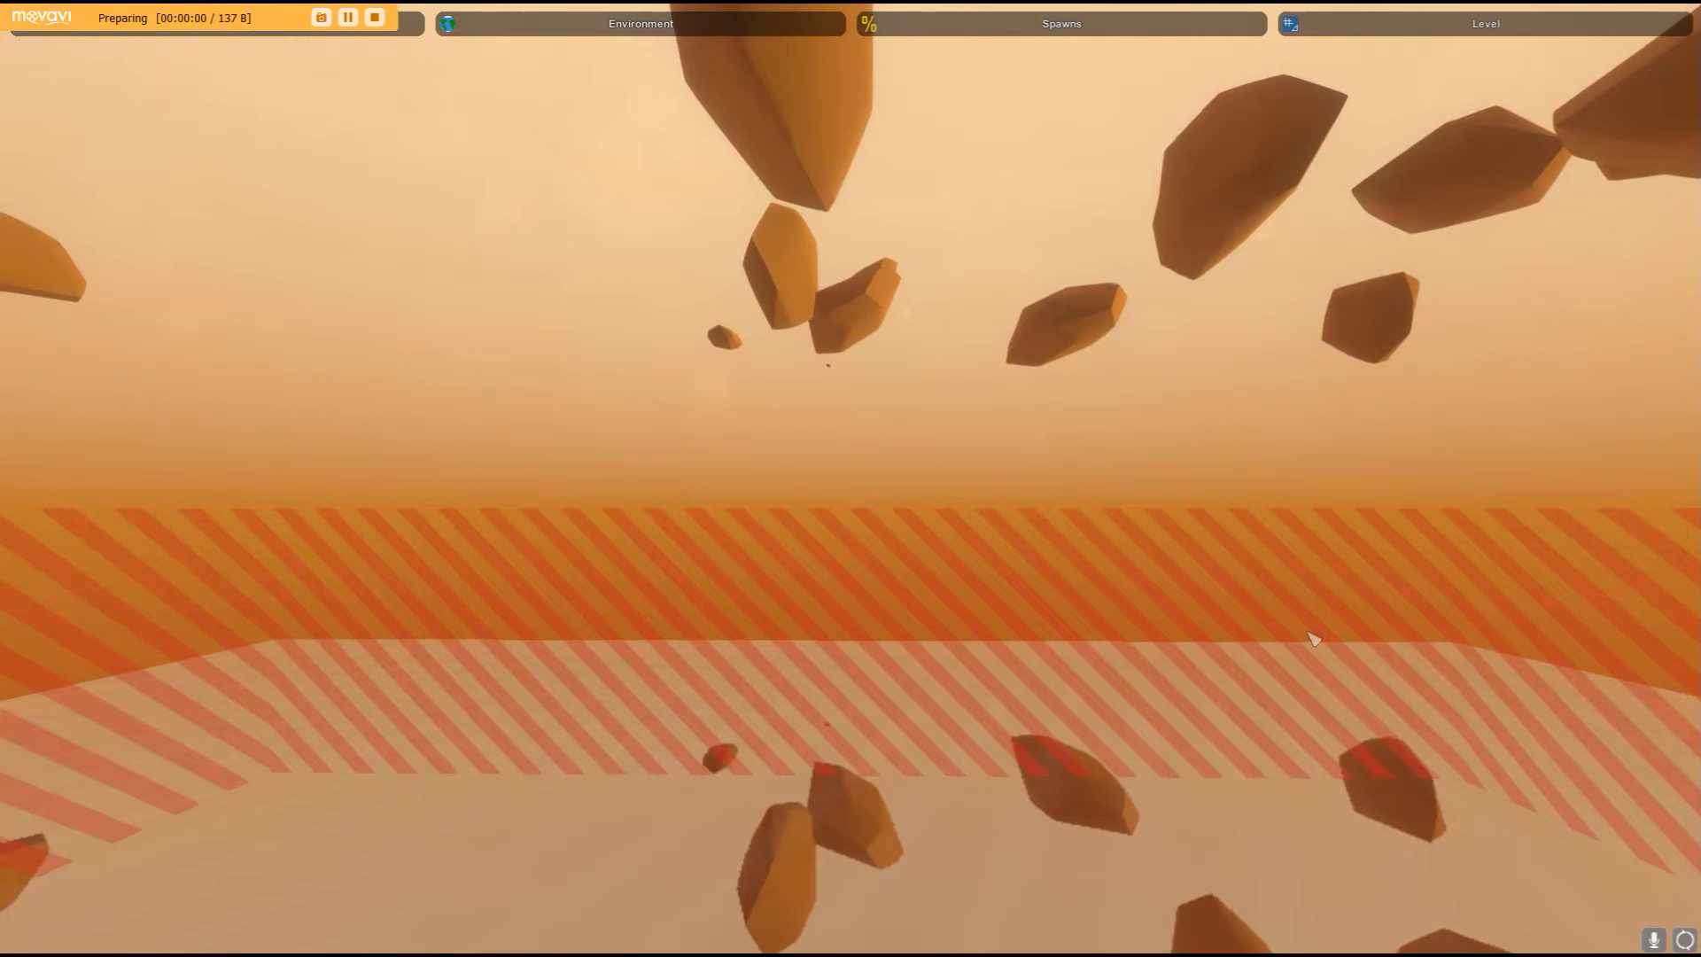
- Fly around the new map to look over its empty terrain
{"action": "right_click_drag", "start_coordinate": [893, 615], "coordinate": [100, 767]}
{"action": "right_click_drag", "start_coordinate": [224, 284], "coordinate": [80, 217]}
{"action": "right_click_drag", "start_coordinate": [1010, 498], "coordinate": [868, 709]}
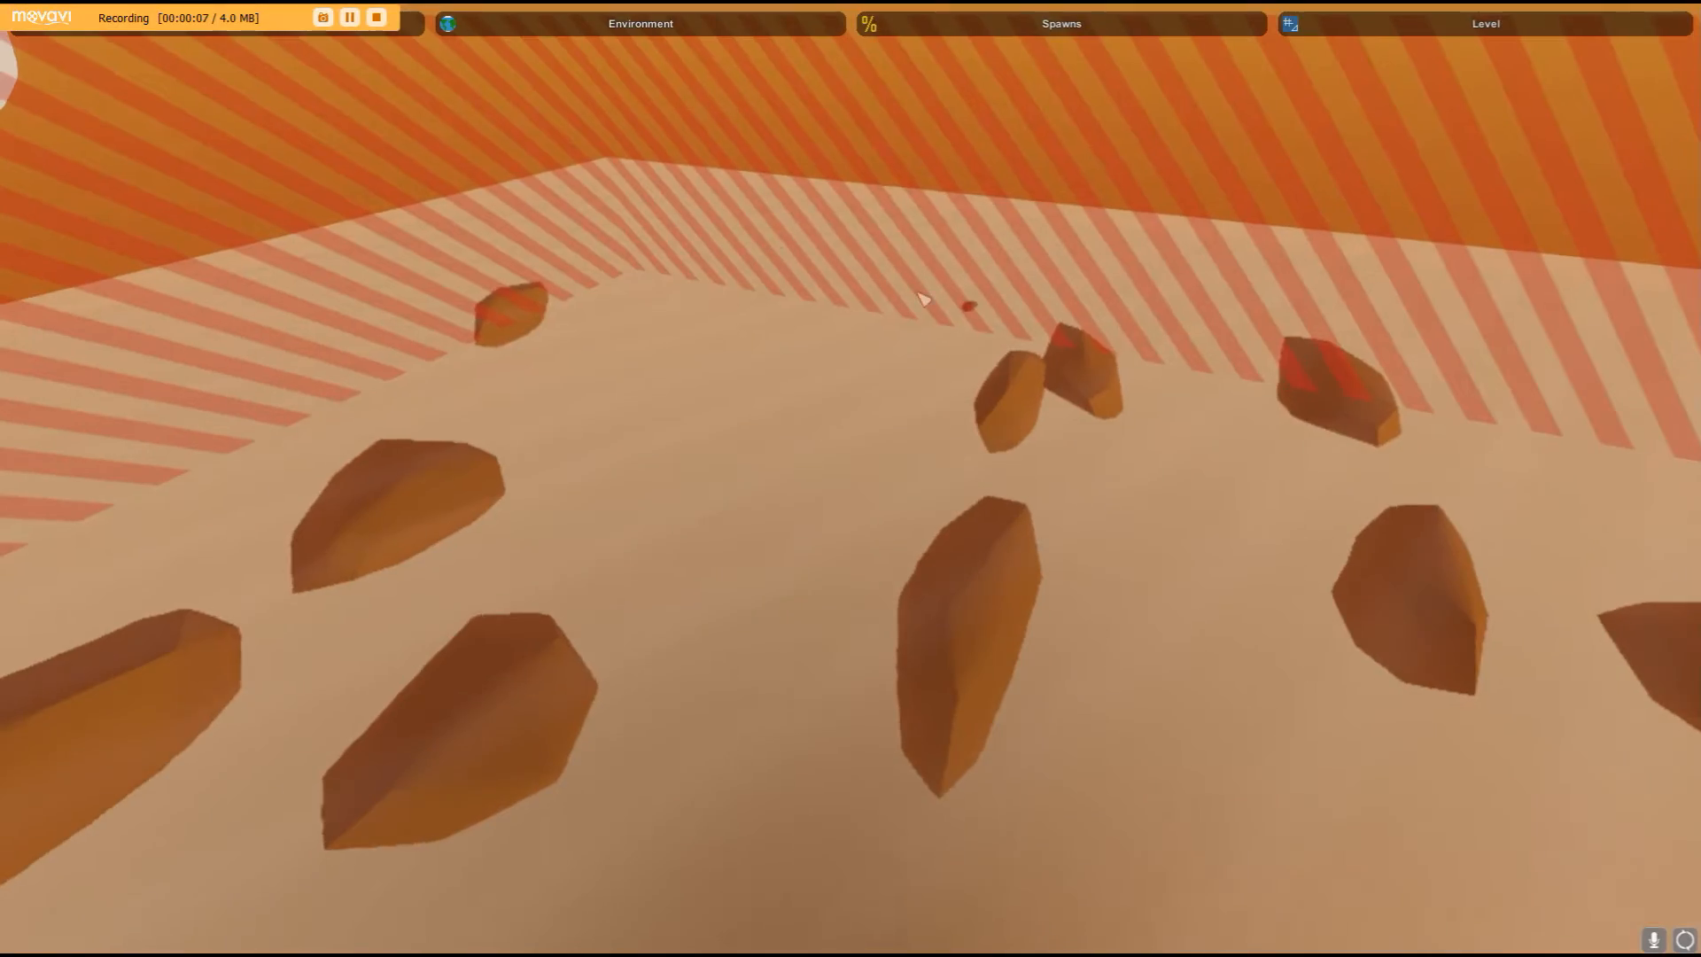
{"action": "right_click_drag", "start_coordinate": [912, 533], "coordinate": [372, 443]}
{"action": "right_click_drag", "start_coordinate": [50, 289], "coordinate": [120, 70]}
{"action": "right_click_drag", "start_coordinate": [1151, 479], "coordinate": [115, 487]}
{"action": "right_click_drag", "start_coordinate": [1151, 478], "coordinate": [53, 549]}
{"action": "right_click_drag", "start_coordinate": [635, 543], "coordinate": [265, 563]}
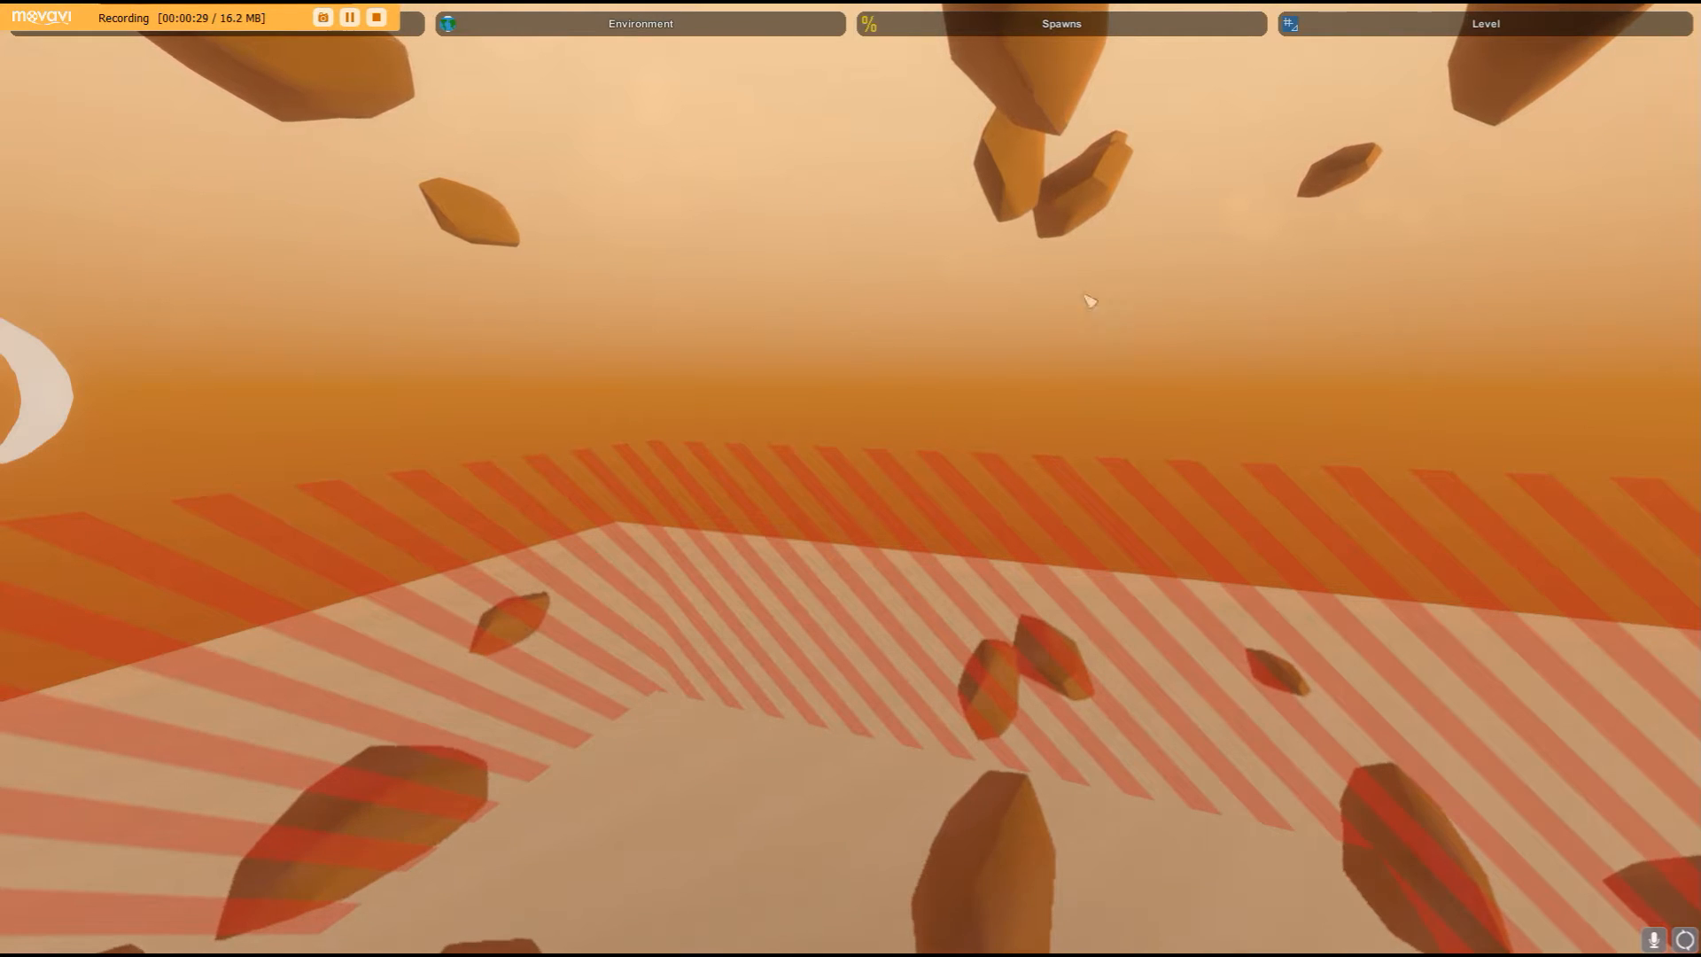
{"action": "right_click_drag", "start_coordinate": [850, 478], "coordinate": [877, 567]}
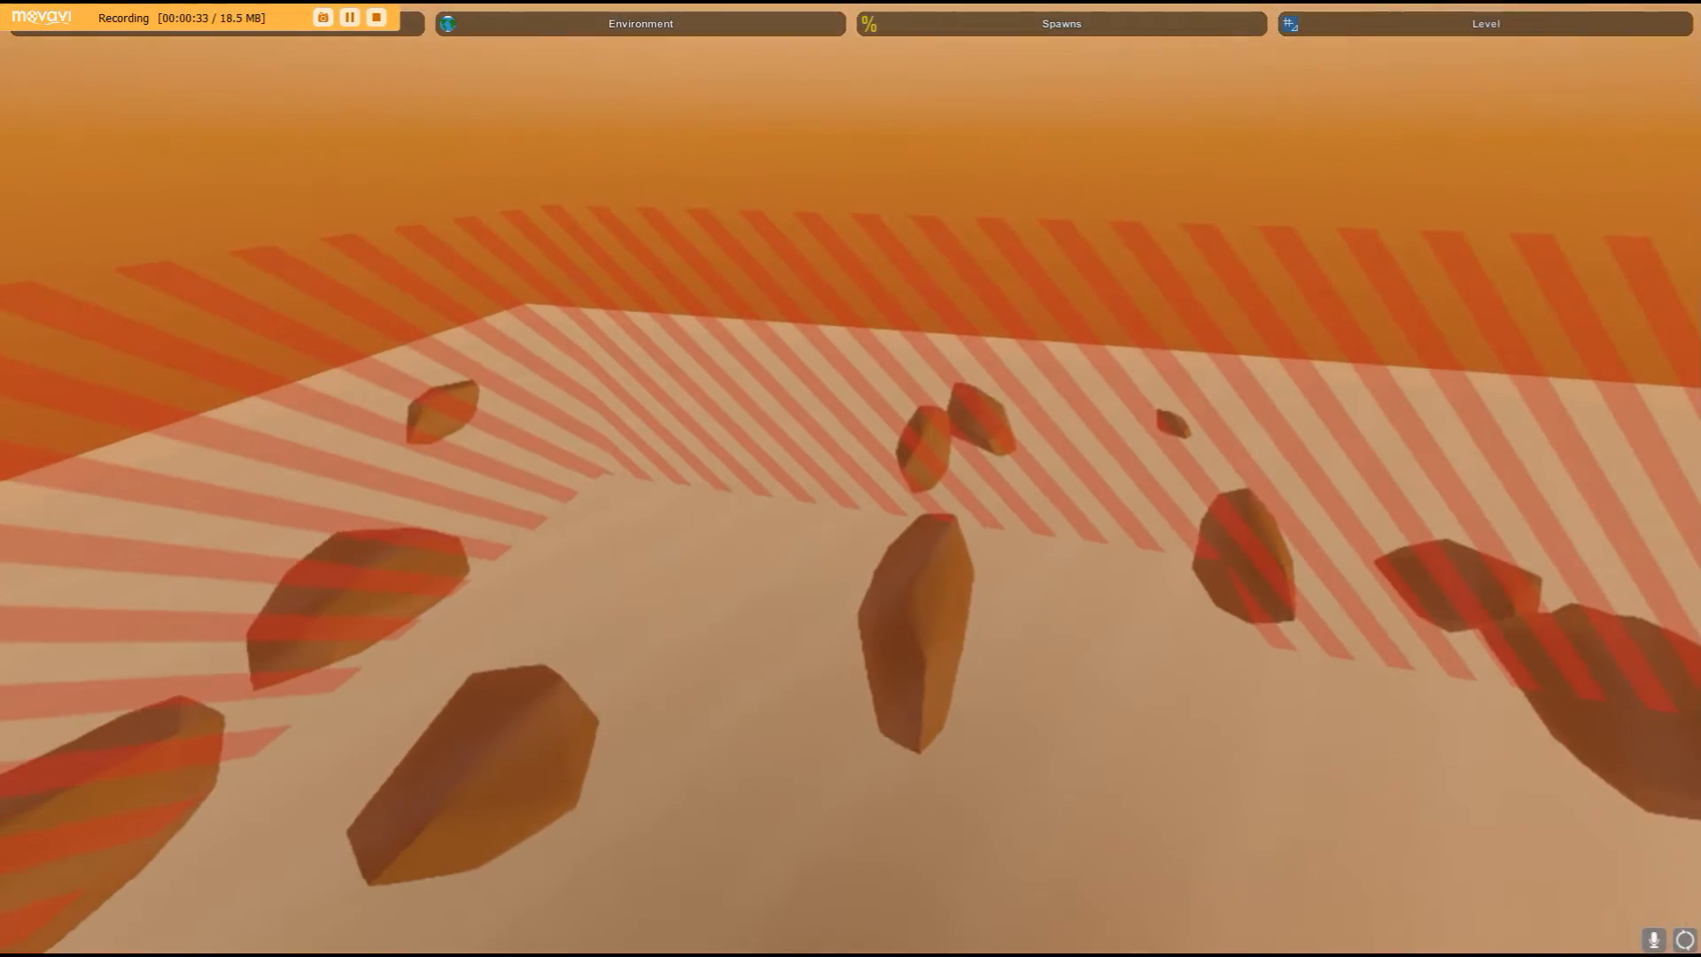
{"action": "right_click_drag", "start_coordinate": [850, 478], "coordinate": [1120, 310]}
{"action": "key", "text": "s"}
{"action": "key", "text": "q"}
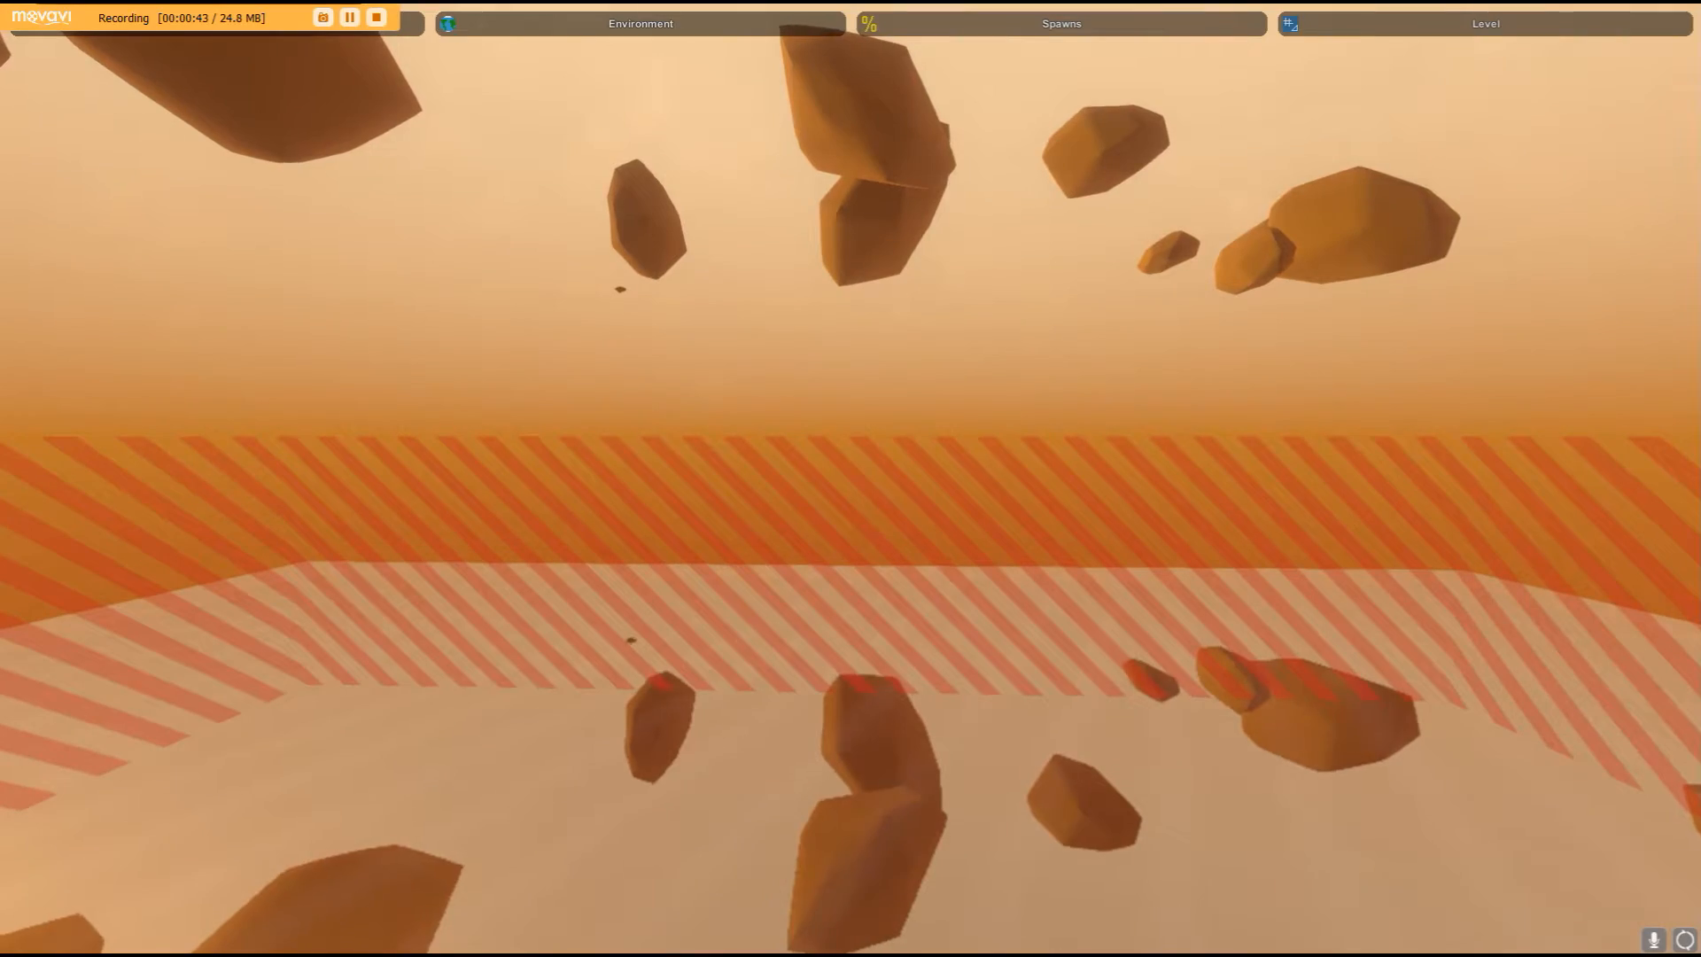
{"action": "key", "text": "e"}
{"action": "key", "text": "q"}
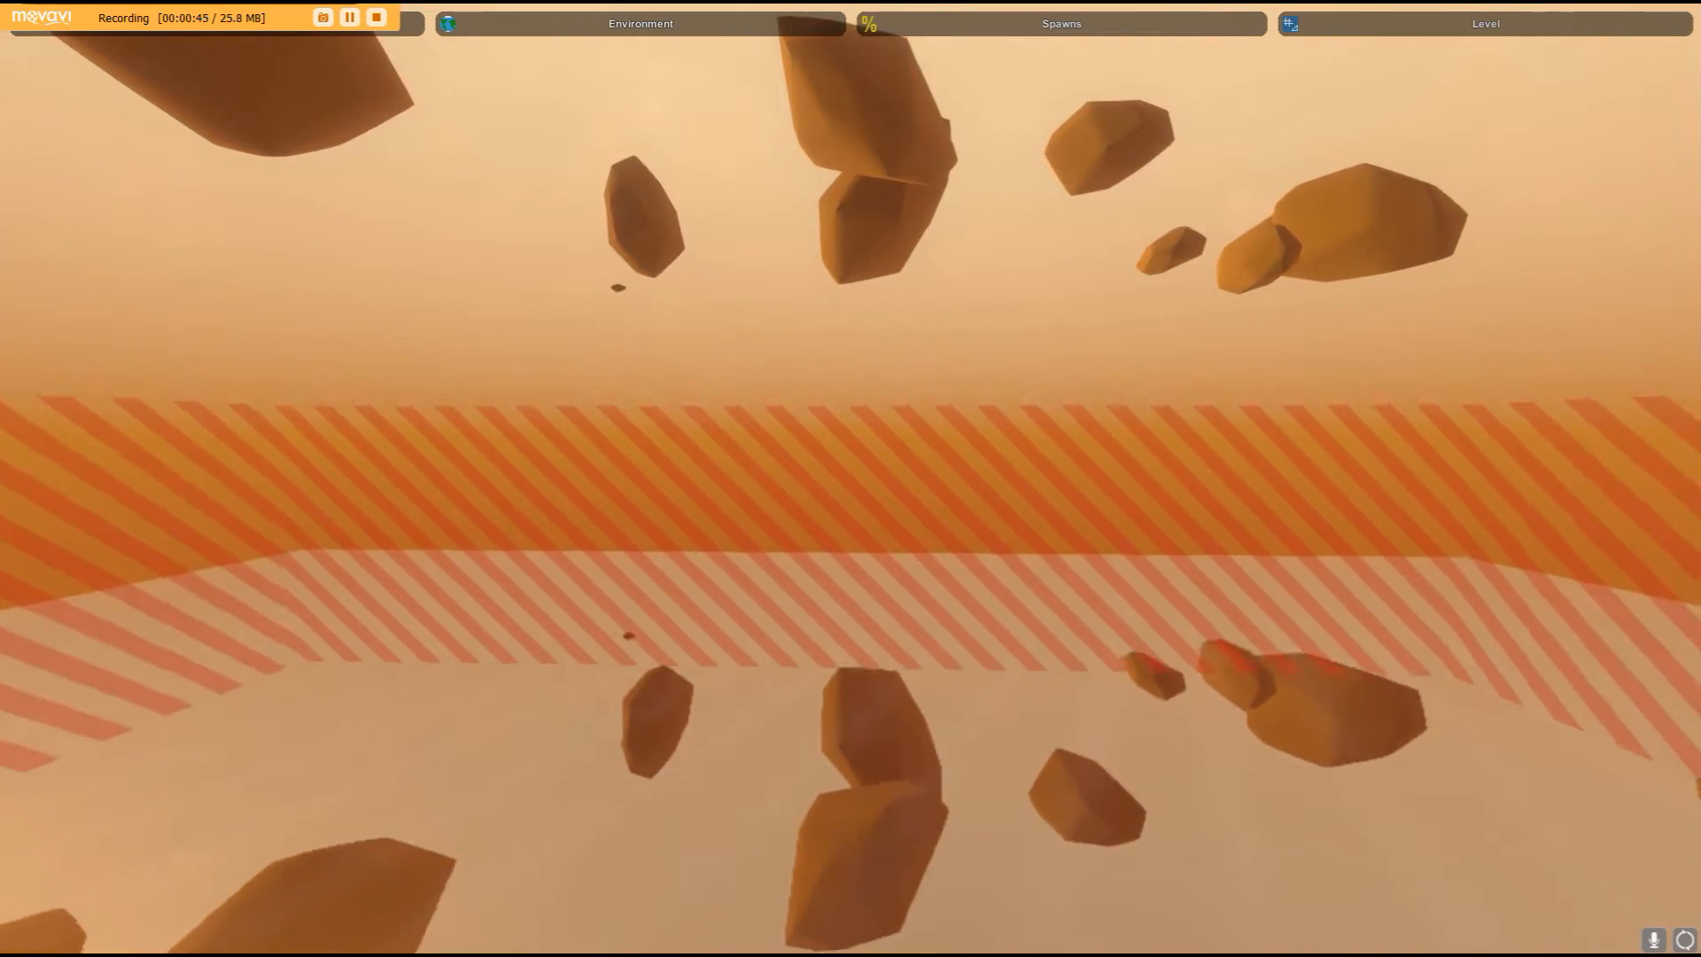
{"action": "key", "text": "e"}
{"action": "mouse_move", "coordinate": [850, 478]}
{"action": "right_mouse_down"}
{"action": "mouse_move", "coordinate": [1240, 398]}
{"action": "mouse_move", "coordinate": [850, 417]}
{"action": "mouse_move", "coordinate": [740, 540]}
{"action": "mouse_move", "coordinate": [354, 602]}
{"action": "mouse_move", "coordinate": [71, 500]}
{"action": "mouse_move", "coordinate": [833, 527]}
{"action": "mouse_move", "coordinate": [655, 779]}
{"action": "mouse_move", "coordinate": [841, 142]}
{"action": "mouse_move", "coordinate": [753, 549]}
{"action": "mouse_move", "coordinate": [798, 709]}
{"action": "mouse_move", "coordinate": [858, 486]}
{"action": "right_mouse_up"}
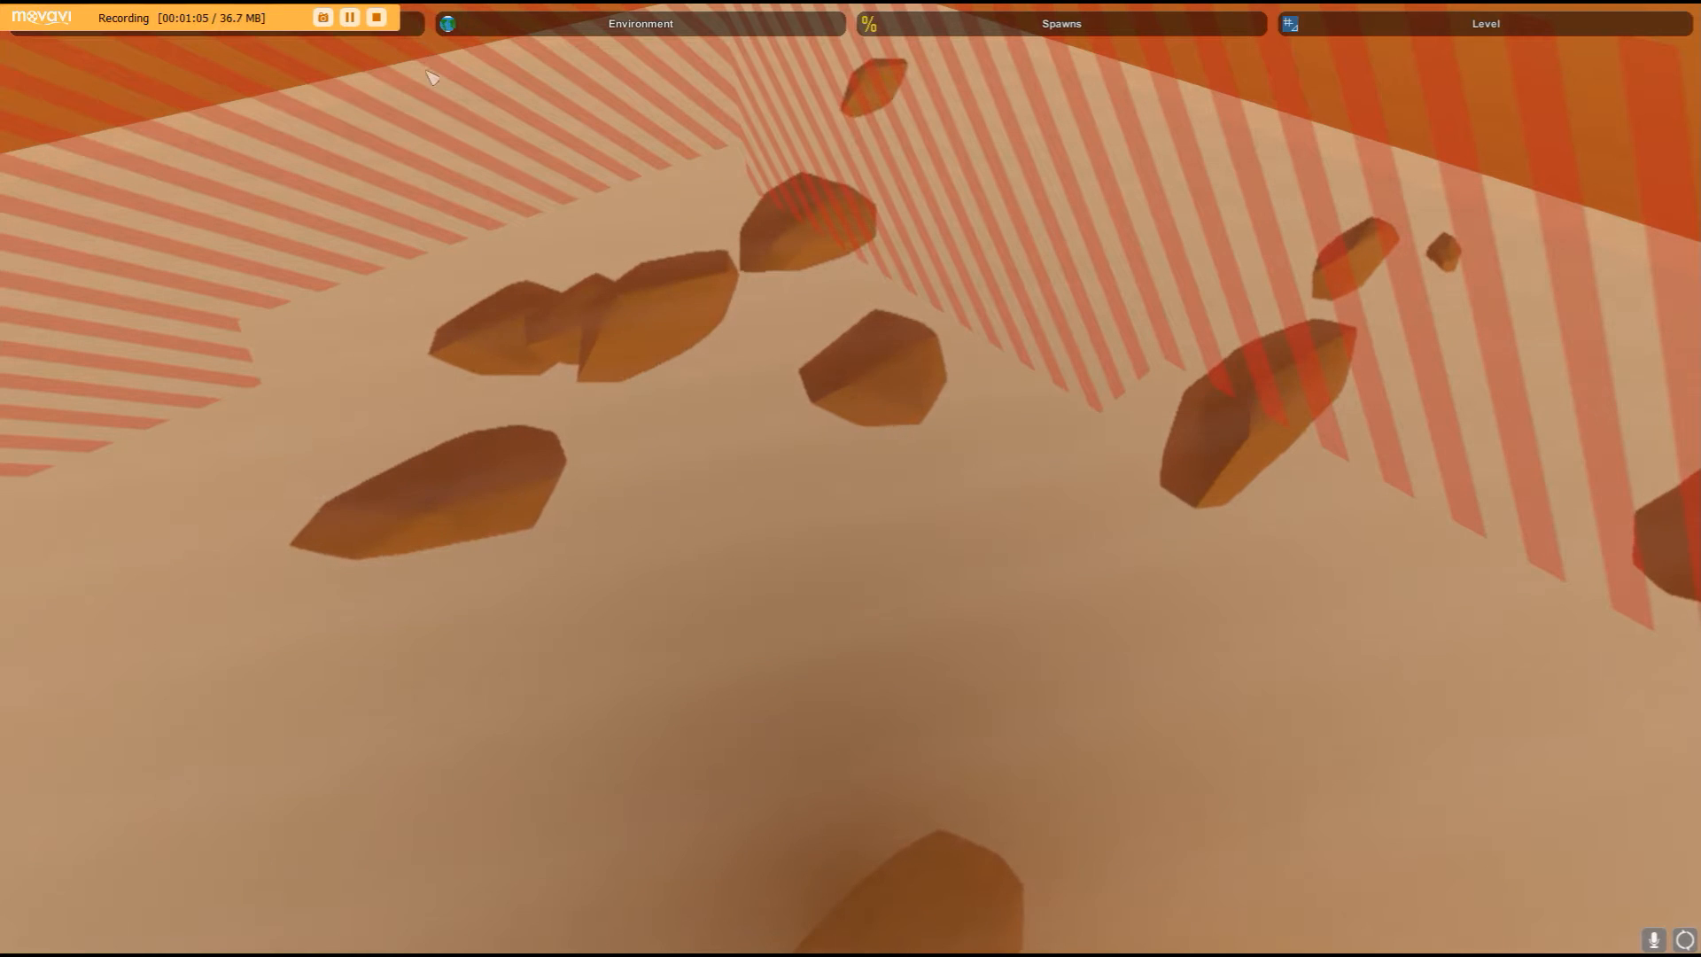
- Open the Heights terrain tools
{"action": "left_click", "coordinate": [423, 37]}
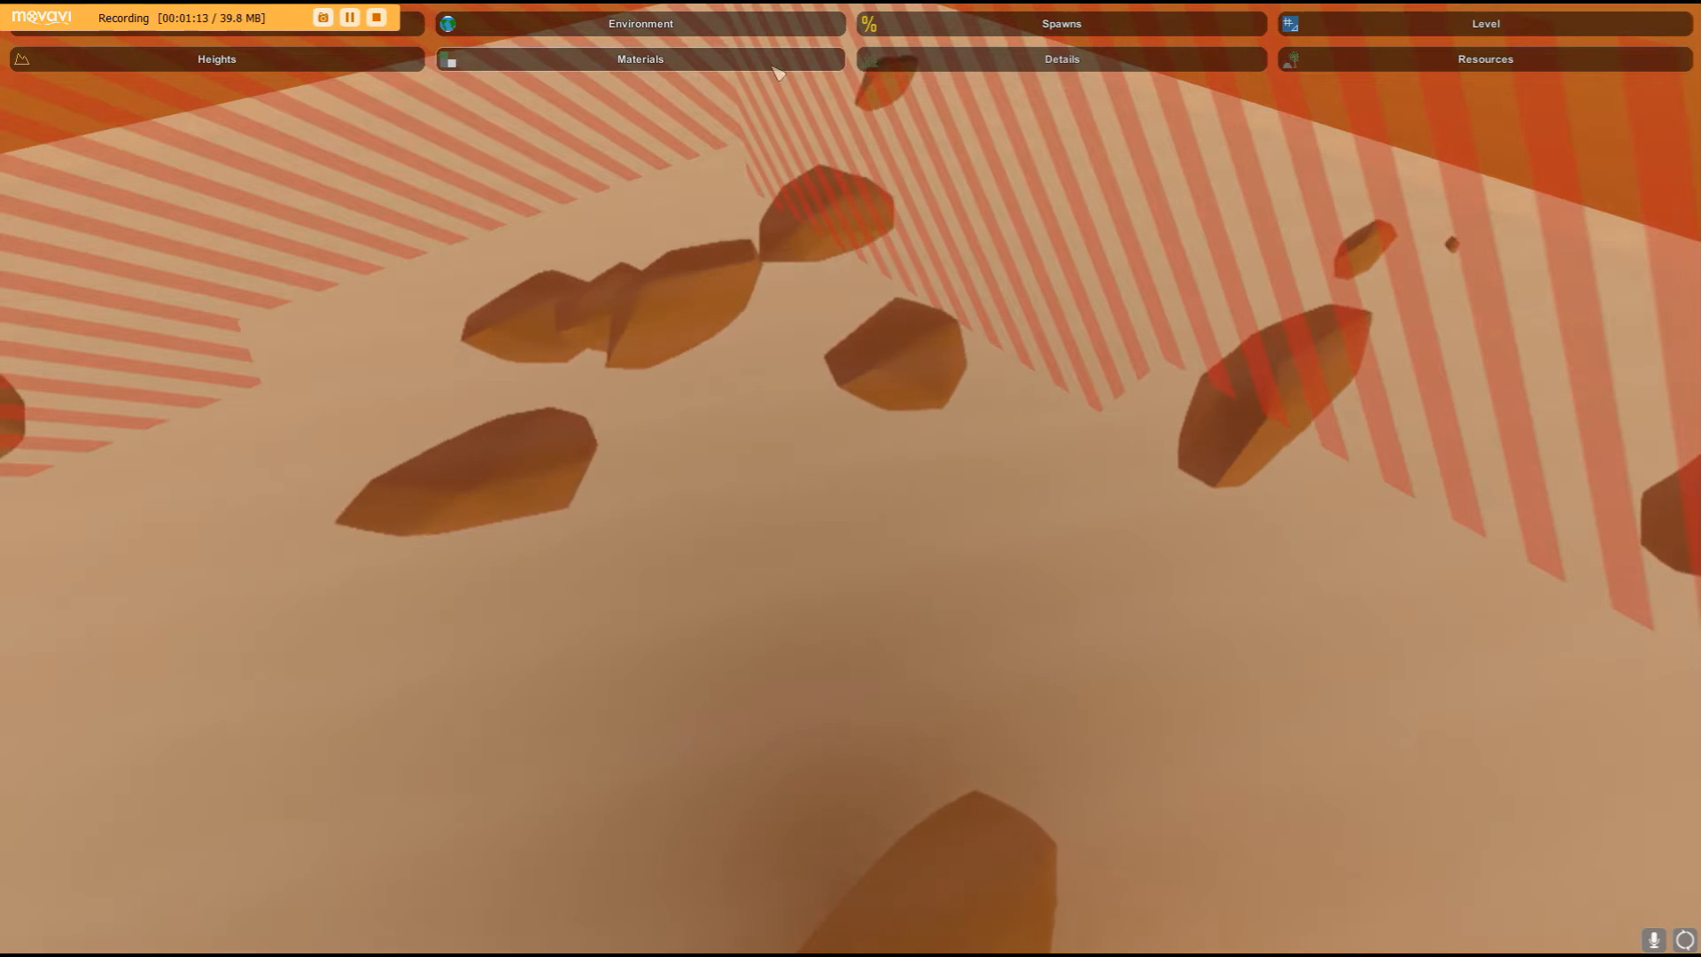
{"action": "right_click_drag", "start_coordinate": [777, 78], "coordinate": [2, 14]}
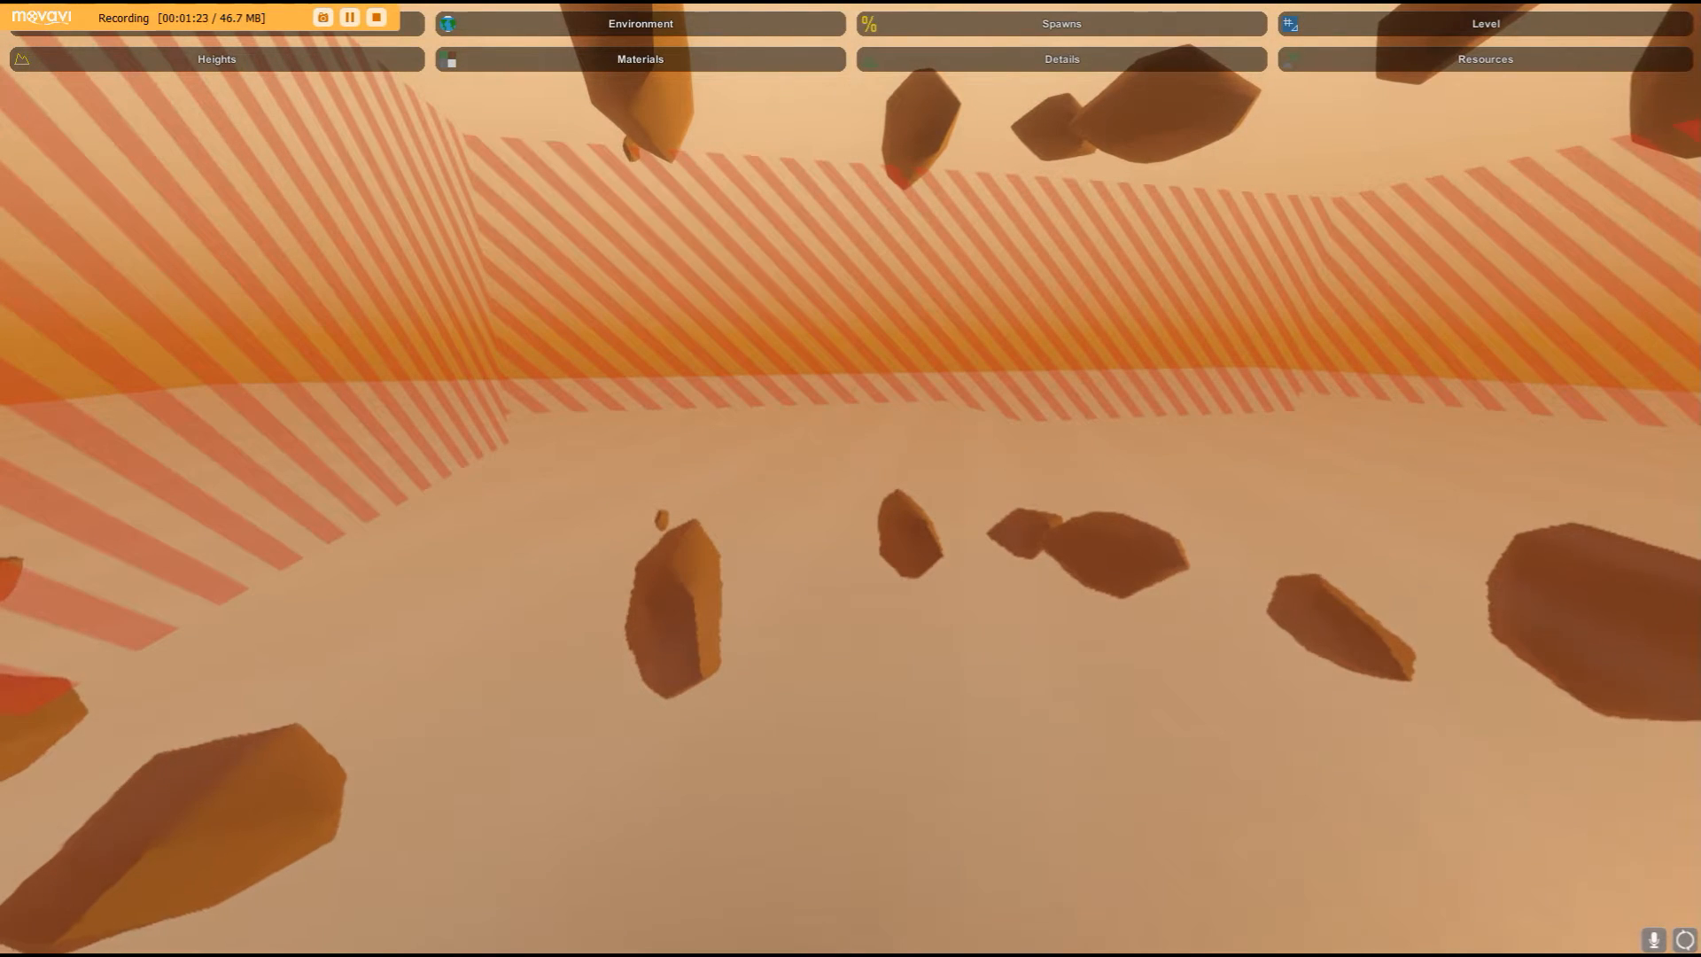
{"action": "right_click_drag", "start_coordinate": [850, 479], "coordinate": [810, 518]}
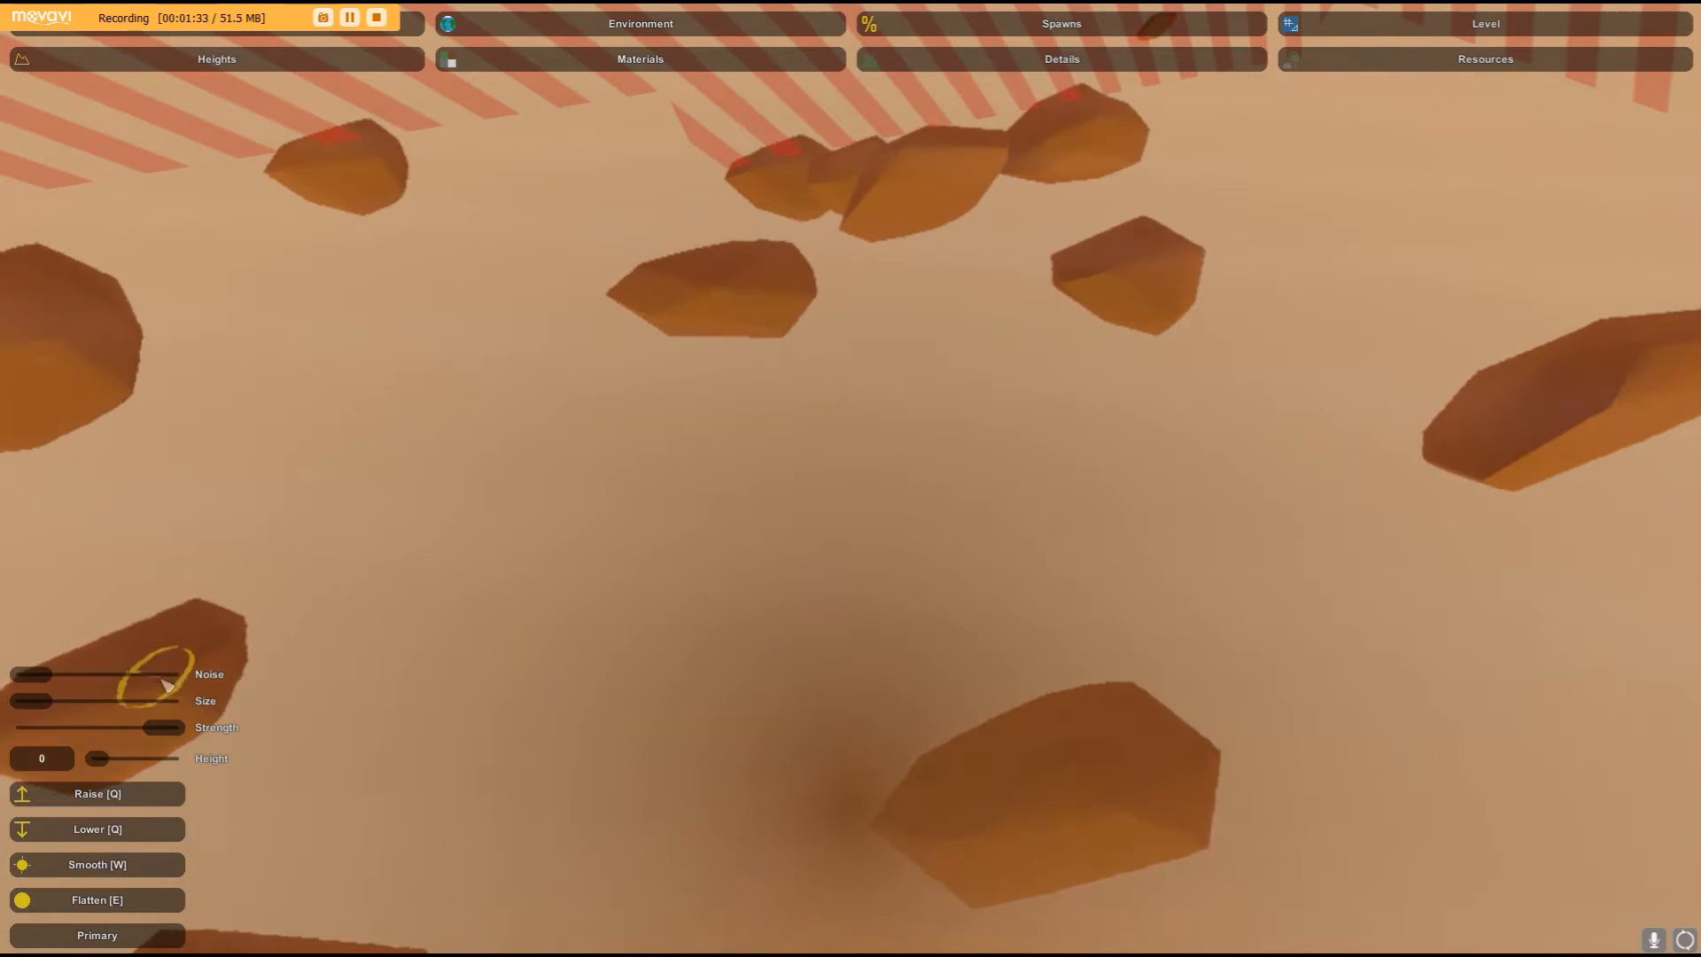
{"action": "right_click_drag", "start_coordinate": [505, 645], "coordinate": [18, 447]}
{"action": "key", "text": "w"}
{"action": "right_click_drag", "start_coordinate": [850, 479], "coordinate": [691, 454]}
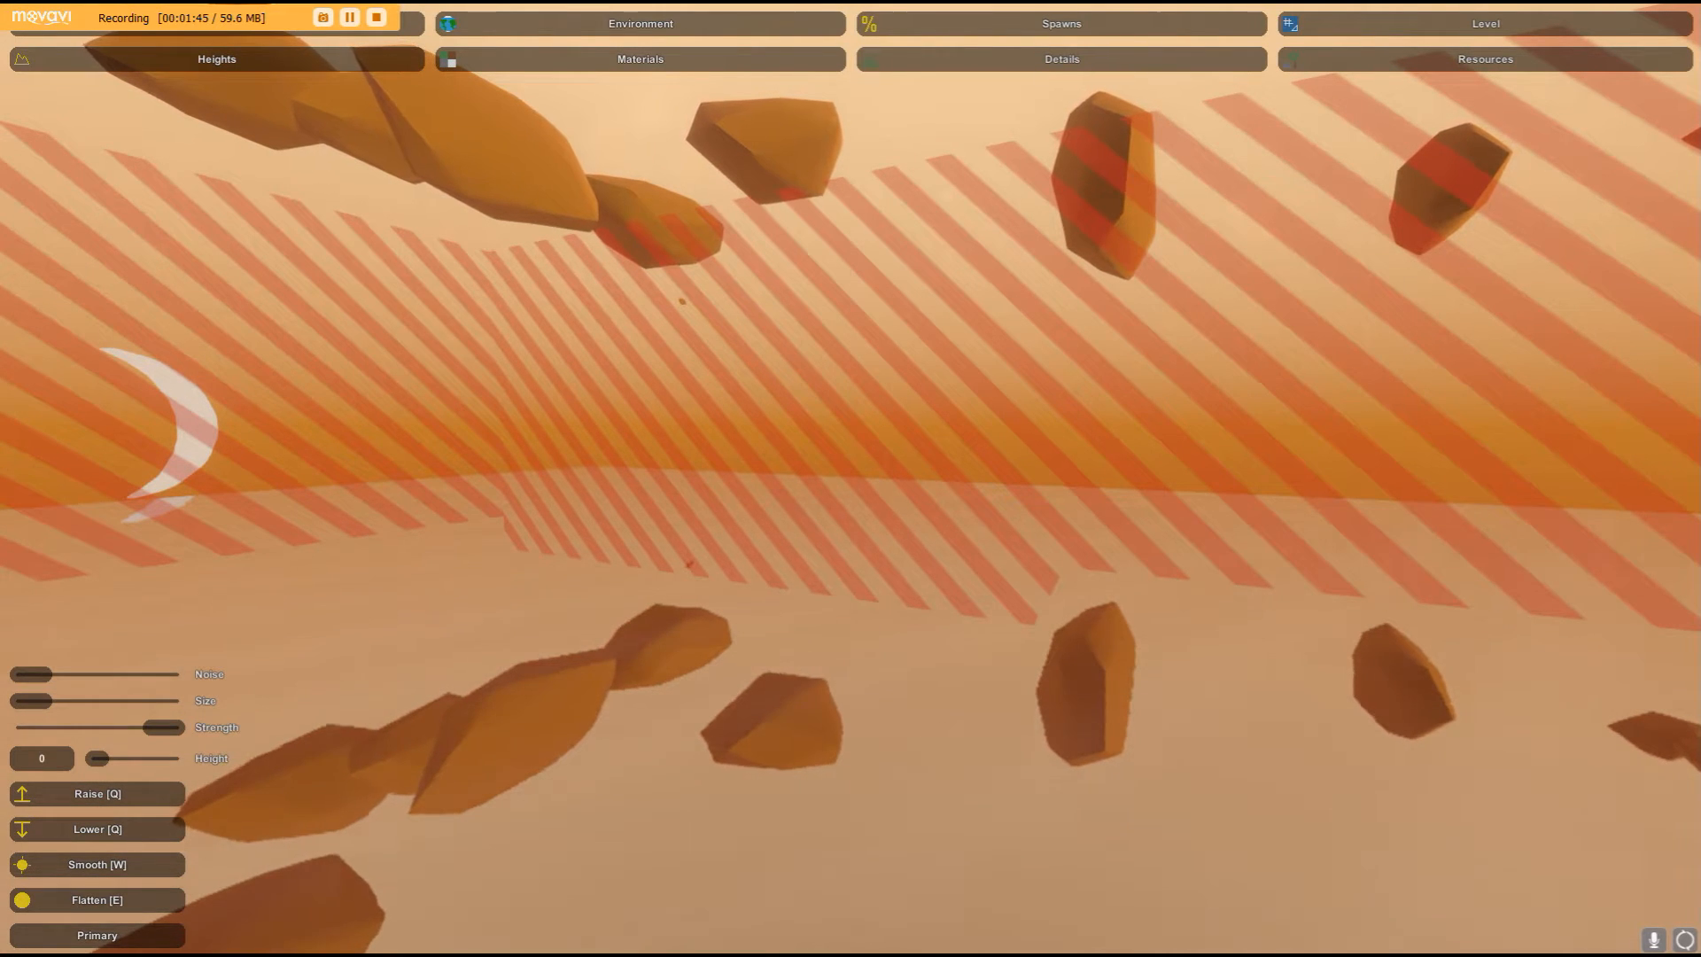
{"action": "mouse_move", "coordinate": [850, 478]}
{"action": "right_mouse_down"}
{"action": "mouse_move", "coordinate": [496, 426]}
{"action": "mouse_move", "coordinate": [370, 456]}
{"action": "mouse_move", "coordinate": [860, 483]}
{"action": "mouse_move", "coordinate": [890, 458]}
{"action": "mouse_move", "coordinate": [655, 447]}
{"action": "mouse_move", "coordinate": [496, 536]}
{"action": "mouse_move", "coordinate": [576, 542]}
{"action": "mouse_move", "coordinate": [257, 788]}
{"action": "mouse_move", "coordinate": [852, 337]}
{"action": "mouse_move", "coordinate": [846, 481]}
{"action": "right_mouse_up"}
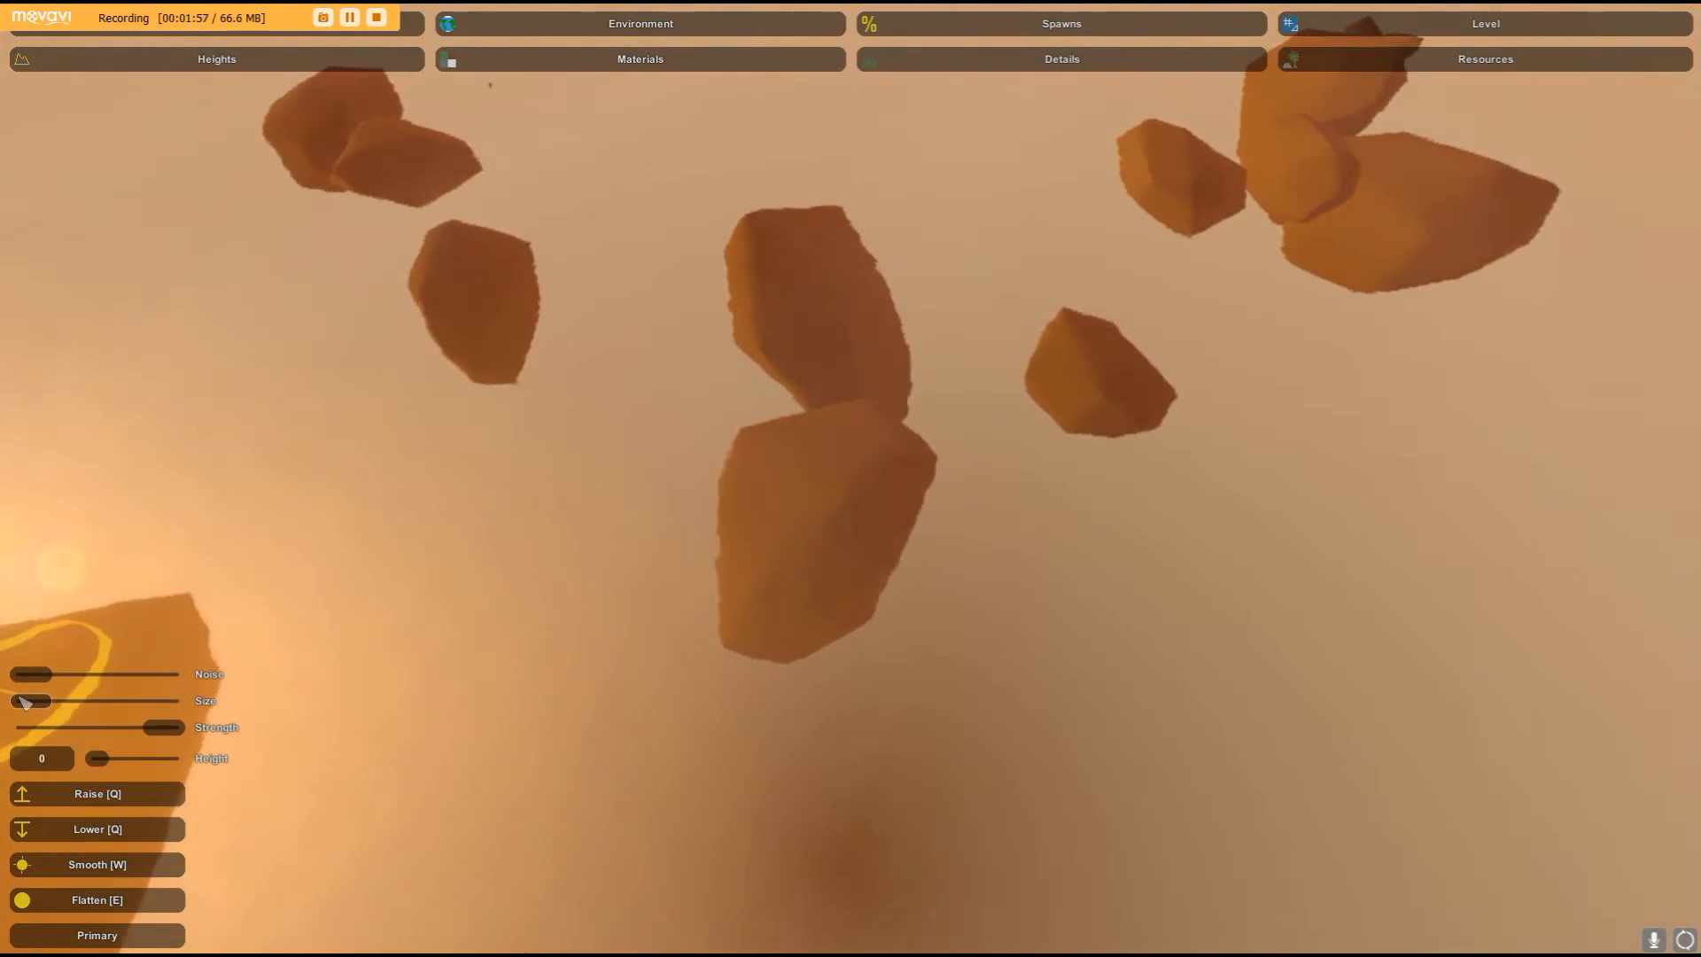
- Enlarge the brush size slightly and raise winding ridges across the ground with the height brush
{"action": "left_click_drag", "start_coordinate": [29, 704], "coordinate": [33, 705]}
{"action": "right_click_drag", "start_coordinate": [922, 365], "coordinate": [953, 106]}
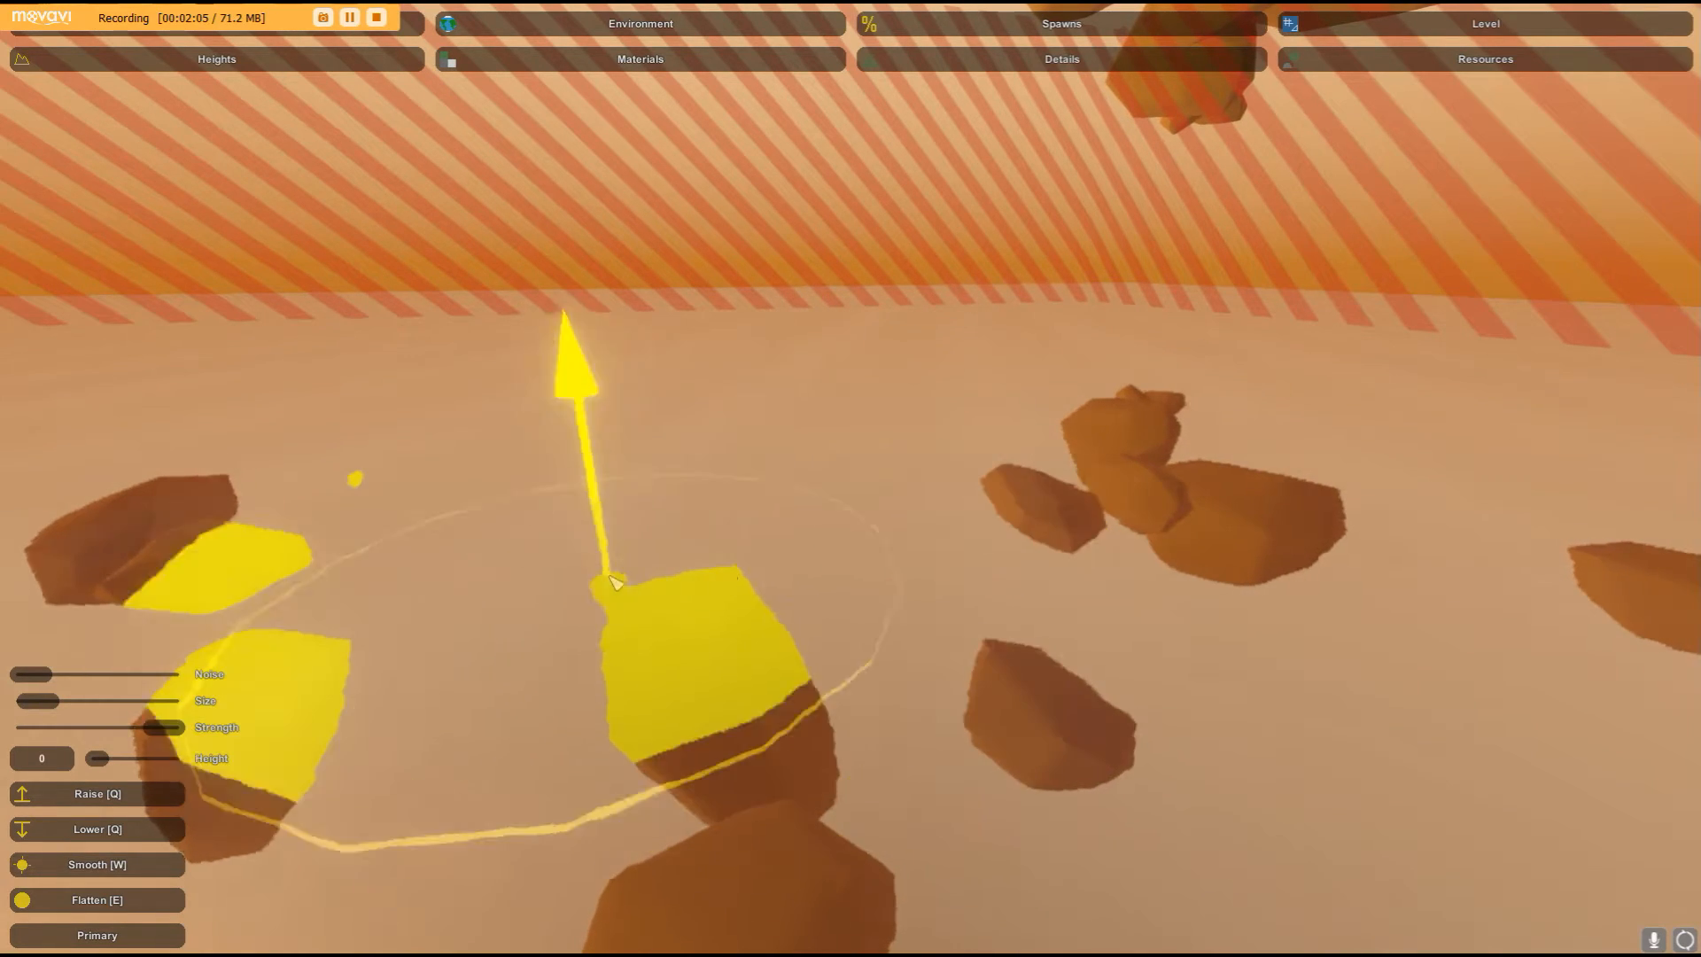
{"action": "mouse_move", "coordinate": [809, 552]}
{"action": "right_mouse_down"}
{"action": "mouse_move", "coordinate": [381, 496]}
{"action": "mouse_move", "coordinate": [461, 638]}
{"action": "mouse_move", "coordinate": [700, 735]}
{"action": "mouse_move", "coordinate": [798, 576]}
{"action": "mouse_move", "coordinate": [824, 457]}
{"action": "right_mouse_up"}
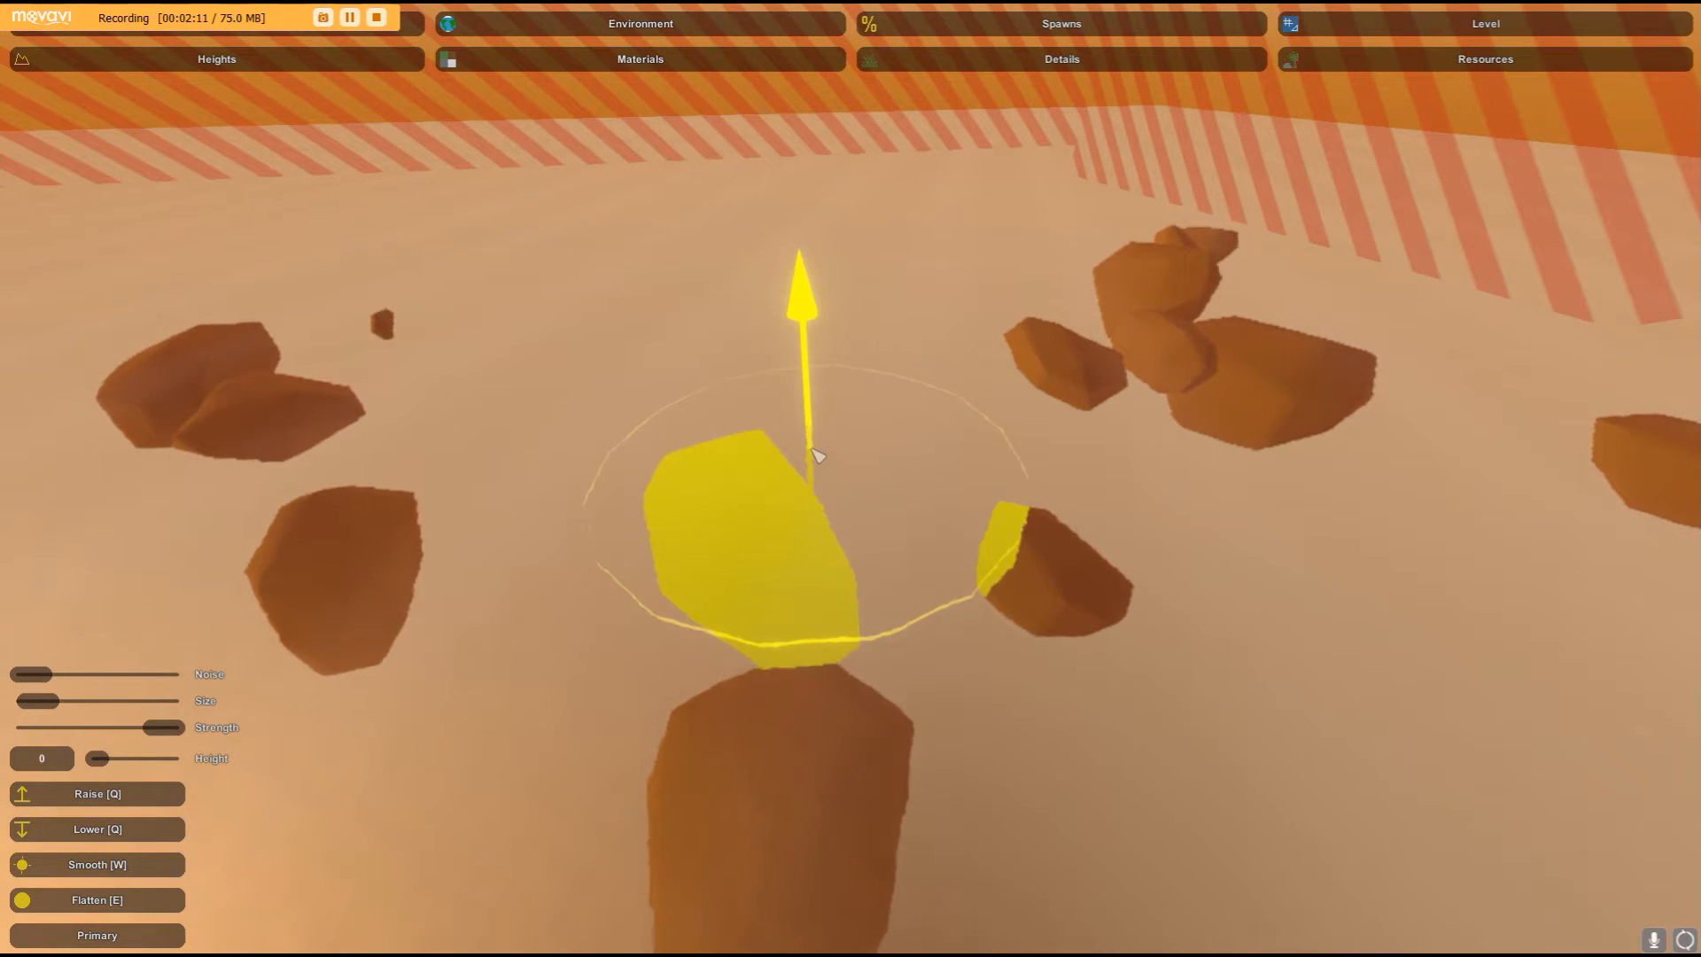
{"action": "left_click_drag", "start_coordinate": [772, 617], "coordinate": [762, 708]}
{"action": "mouse_move", "coordinate": [761, 709]}
{"action": "right_mouse_down"}
{"action": "mouse_move", "coordinate": [877, 797]}
{"action": "mouse_move", "coordinate": [983, 780]}
{"action": "right_mouse_up"}
{"action": "mouse_move", "coordinate": [992, 737]}
{"action": "left_mouse_down"}
{"action": "mouse_move", "coordinate": [880, 863]}
{"action": "mouse_move", "coordinate": [493, 874]}
{"action": "mouse_move", "coordinate": [417, 835]}
{"action": "mouse_move", "coordinate": [304, 911]}
{"action": "mouse_move", "coordinate": [293, 714]}
{"action": "mouse_move", "coordinate": [138, 566]}
{"action": "mouse_move", "coordinate": [216, 550]}
{"action": "left_mouse_up"}
{"action": "right_click_drag", "start_coordinate": [216, 550], "coordinate": [45, 505]}
{"action": "right_click_drag", "start_coordinate": [850, 479], "coordinate": [894, 602]}
{"action": "mouse_move", "coordinate": [823, 608]}
{"action": "left_mouse_down"}
{"action": "mouse_move", "coordinate": [815, 732]}
{"action": "mouse_move", "coordinate": [667, 816]}
{"action": "mouse_move", "coordinate": [394, 829]}
{"action": "left_mouse_up"}
{"action": "mouse_move", "coordinate": [352, 726]}
{"action": "left_mouse_down"}
{"action": "mouse_move", "coordinate": [377, 717]}
{"action": "mouse_move", "coordinate": [309, 623]}
{"action": "left_mouse_up"}
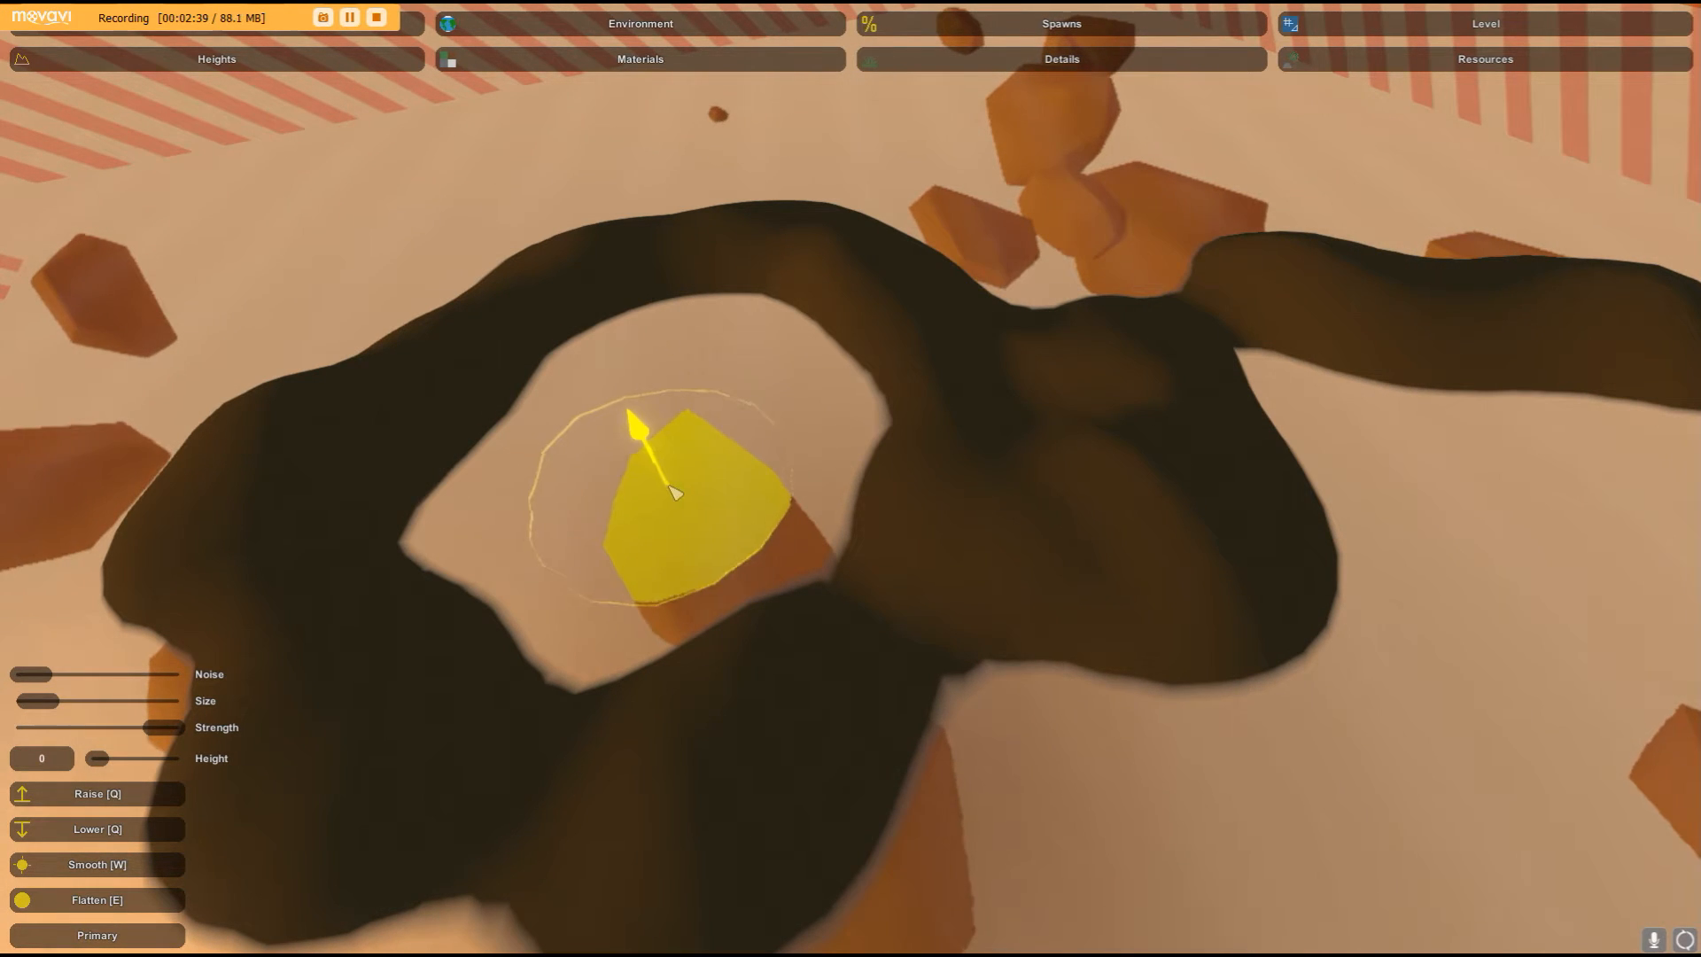
{"action": "right_click_drag", "start_coordinate": [658, 344], "coordinate": [913, 454]}
- Smooth the raised ridges with the Smooth brush
{"action": "key", "text": "w"}
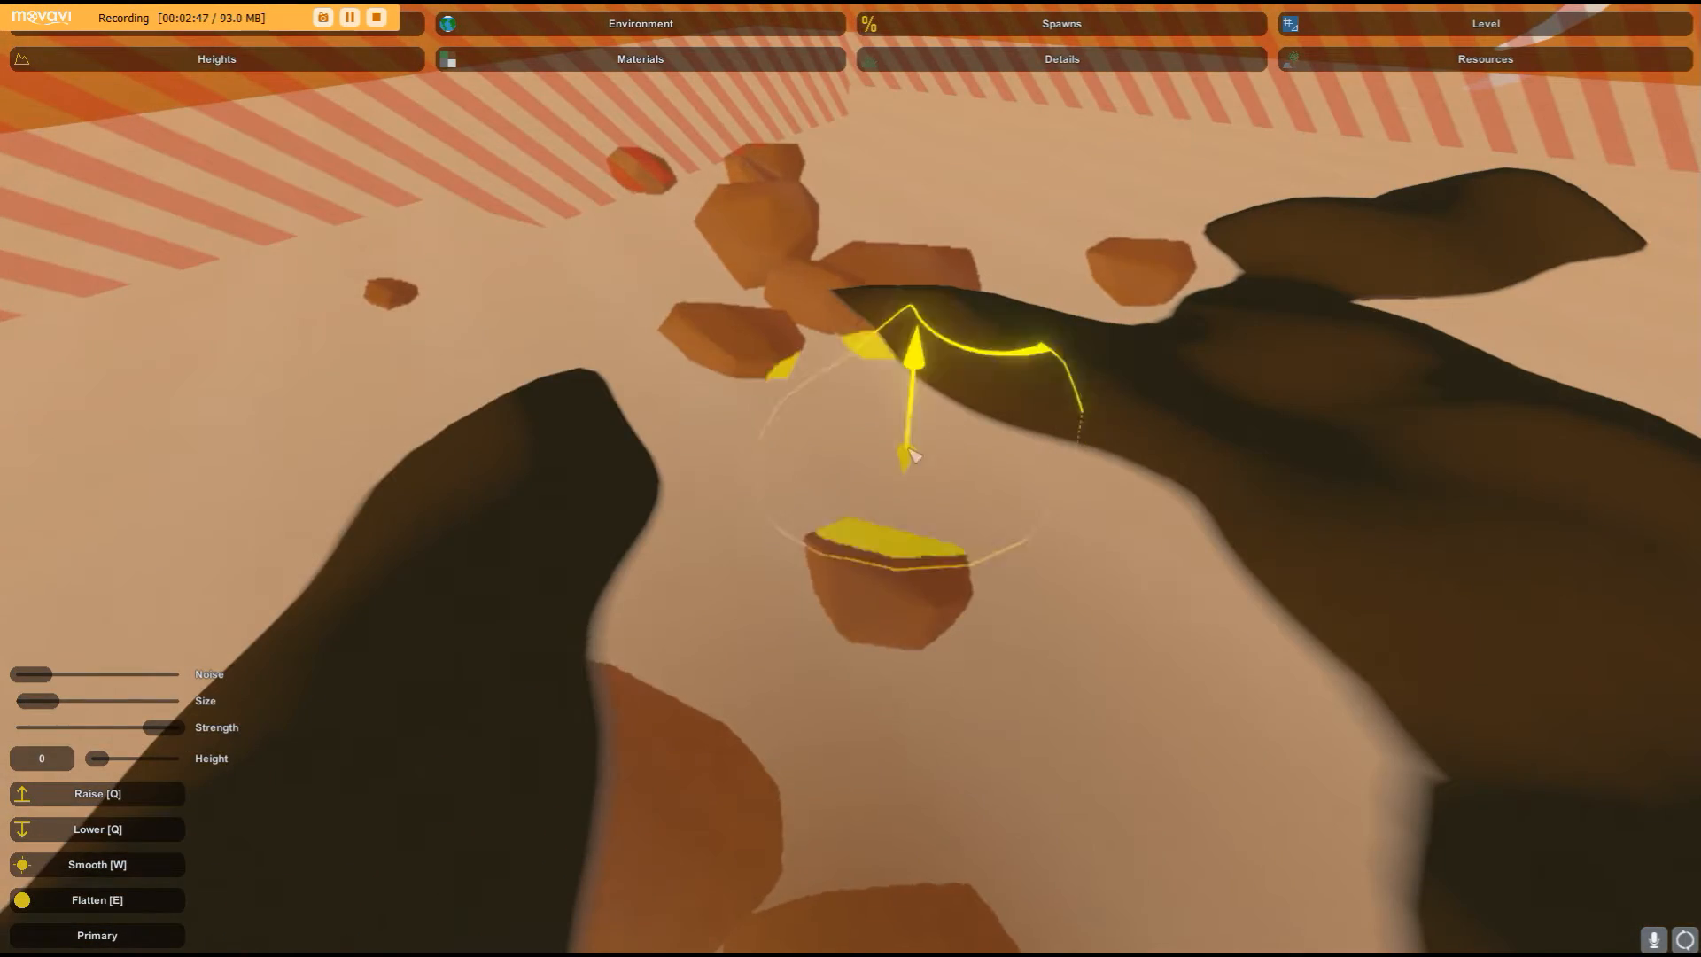
{"action": "right_click_drag", "start_coordinate": [328, 487], "coordinate": [851, 479]}
{"action": "key", "text": "w"}
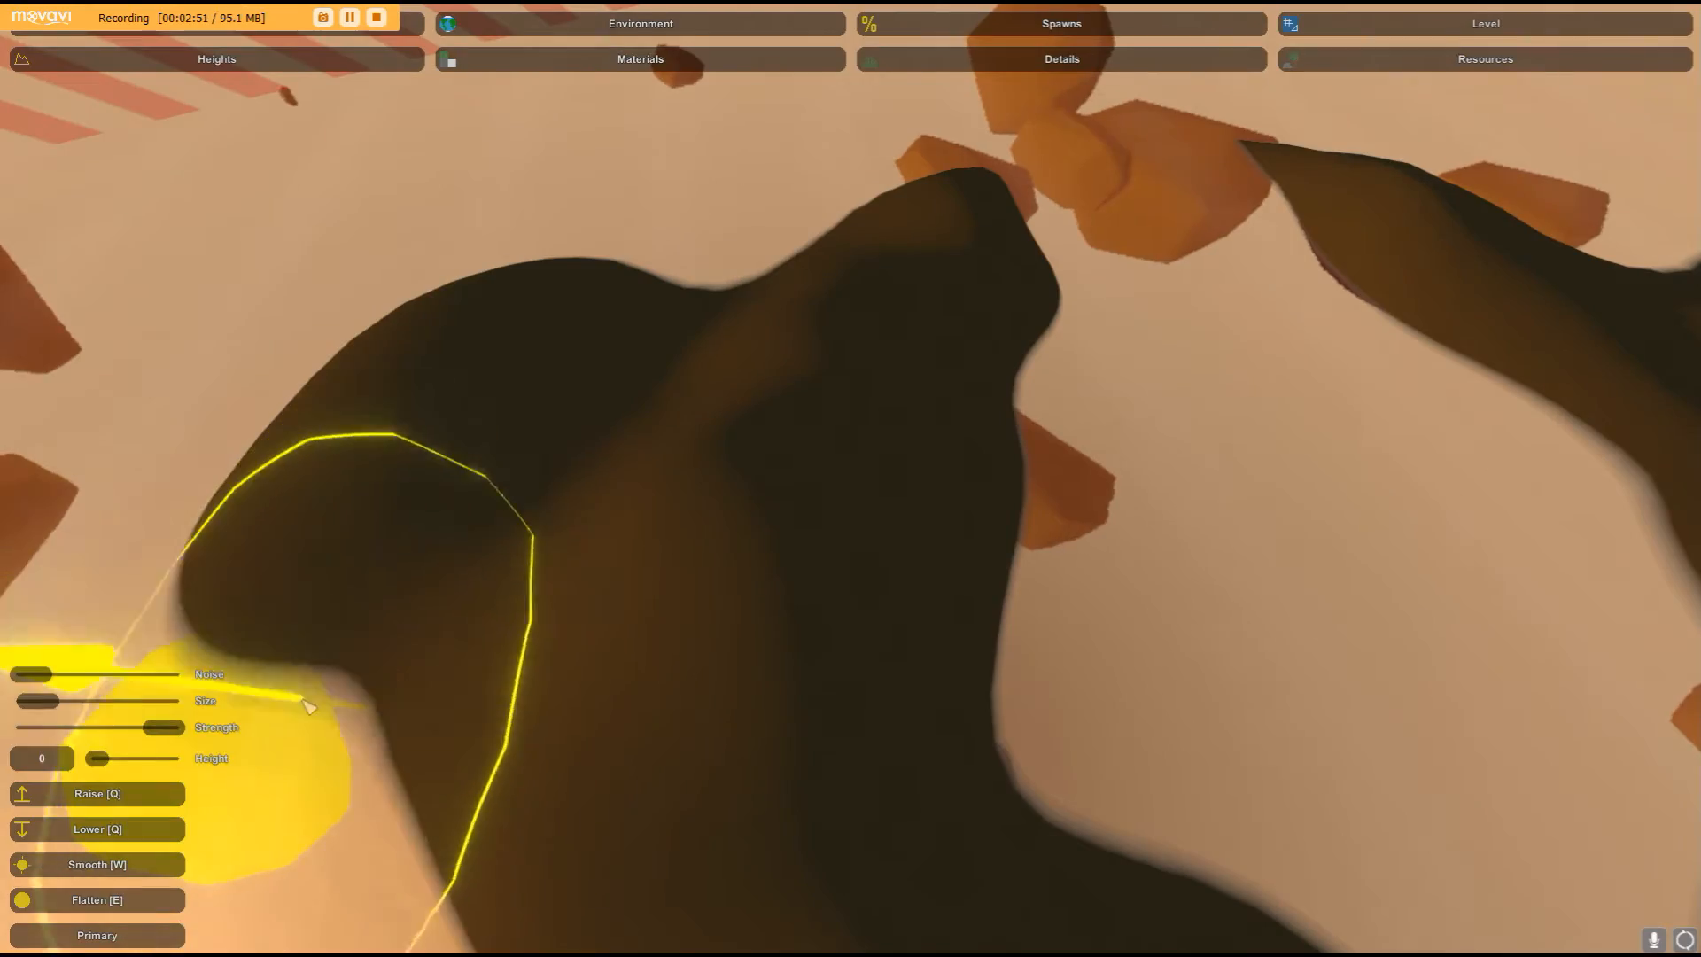
{"action": "right_click_drag", "start_coordinate": [562, 505], "coordinate": [851, 478]}
{"action": "key", "text": "w"}
{"action": "mouse_move", "coordinate": [865, 497]}
{"action": "left_mouse_down"}
{"action": "mouse_move", "coordinate": [937, 523]}
{"action": "mouse_move", "coordinate": [793, 589]}
{"action": "left_mouse_up"}
{"action": "right_click_drag", "start_coordinate": [794, 589], "coordinate": [850, 478]}
{"action": "left_click_drag", "start_coordinate": [880, 508], "coordinate": [1214, 615]}
{"action": "right_click_drag", "start_coordinate": [1214, 615], "coordinate": [851, 478]}
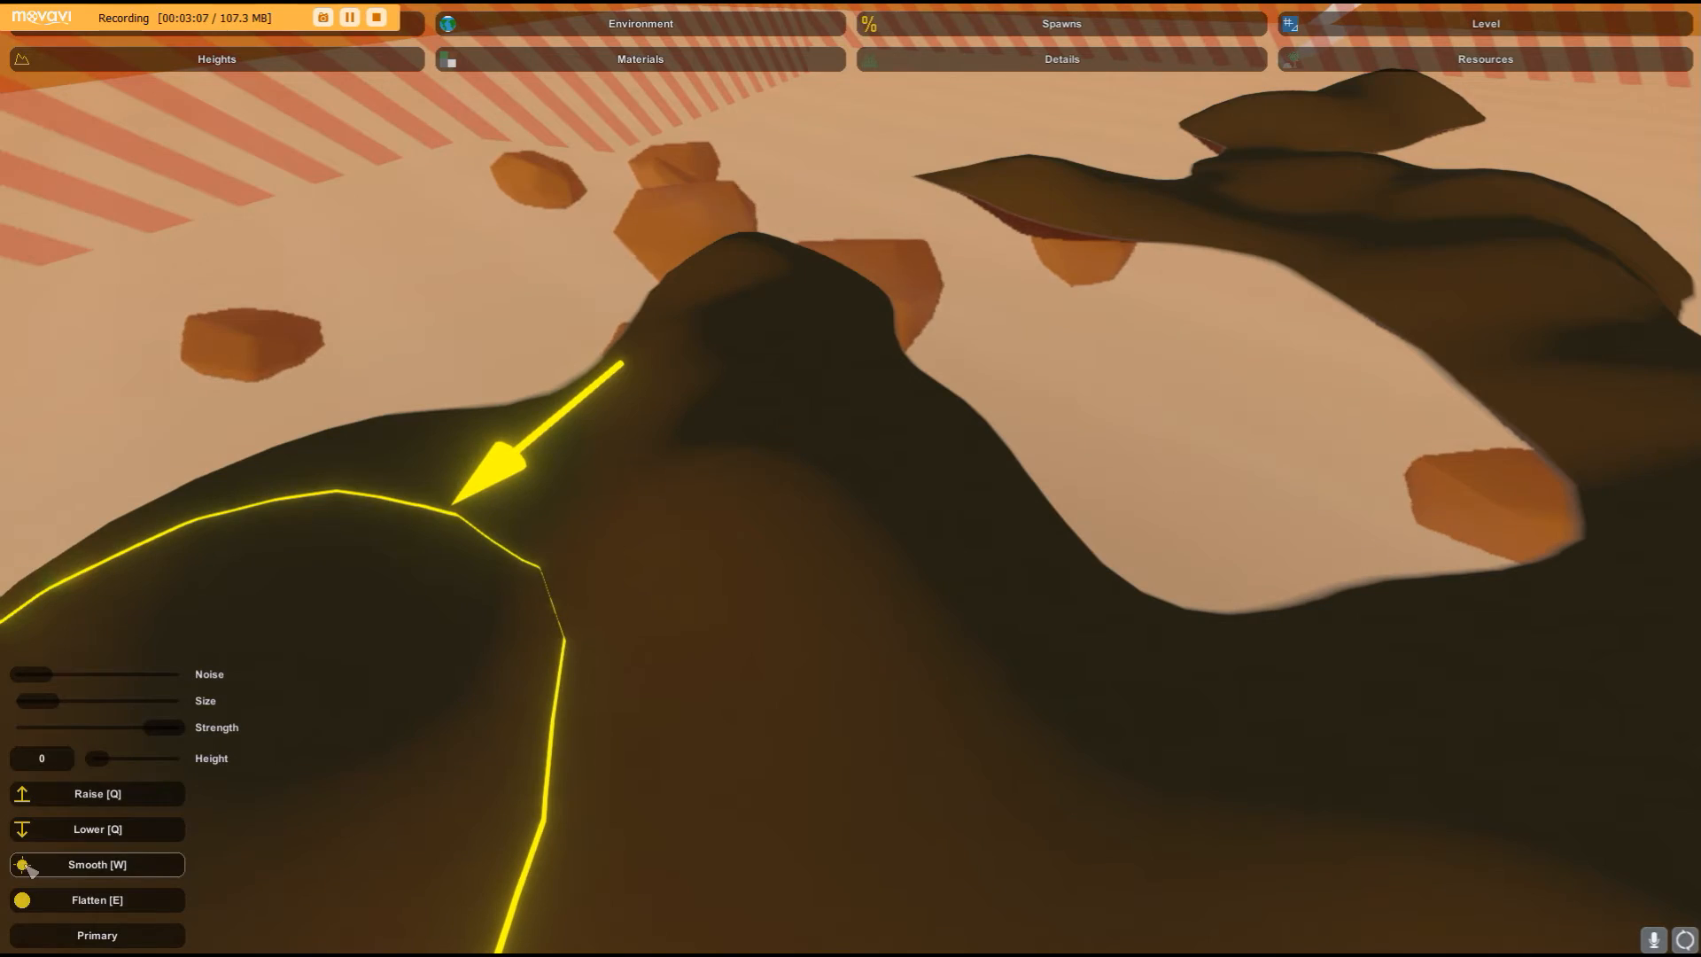
{"action": "key", "text": "s"}
{"action": "right_click_drag", "start_coordinate": [283, 671], "coordinate": [851, 479]}
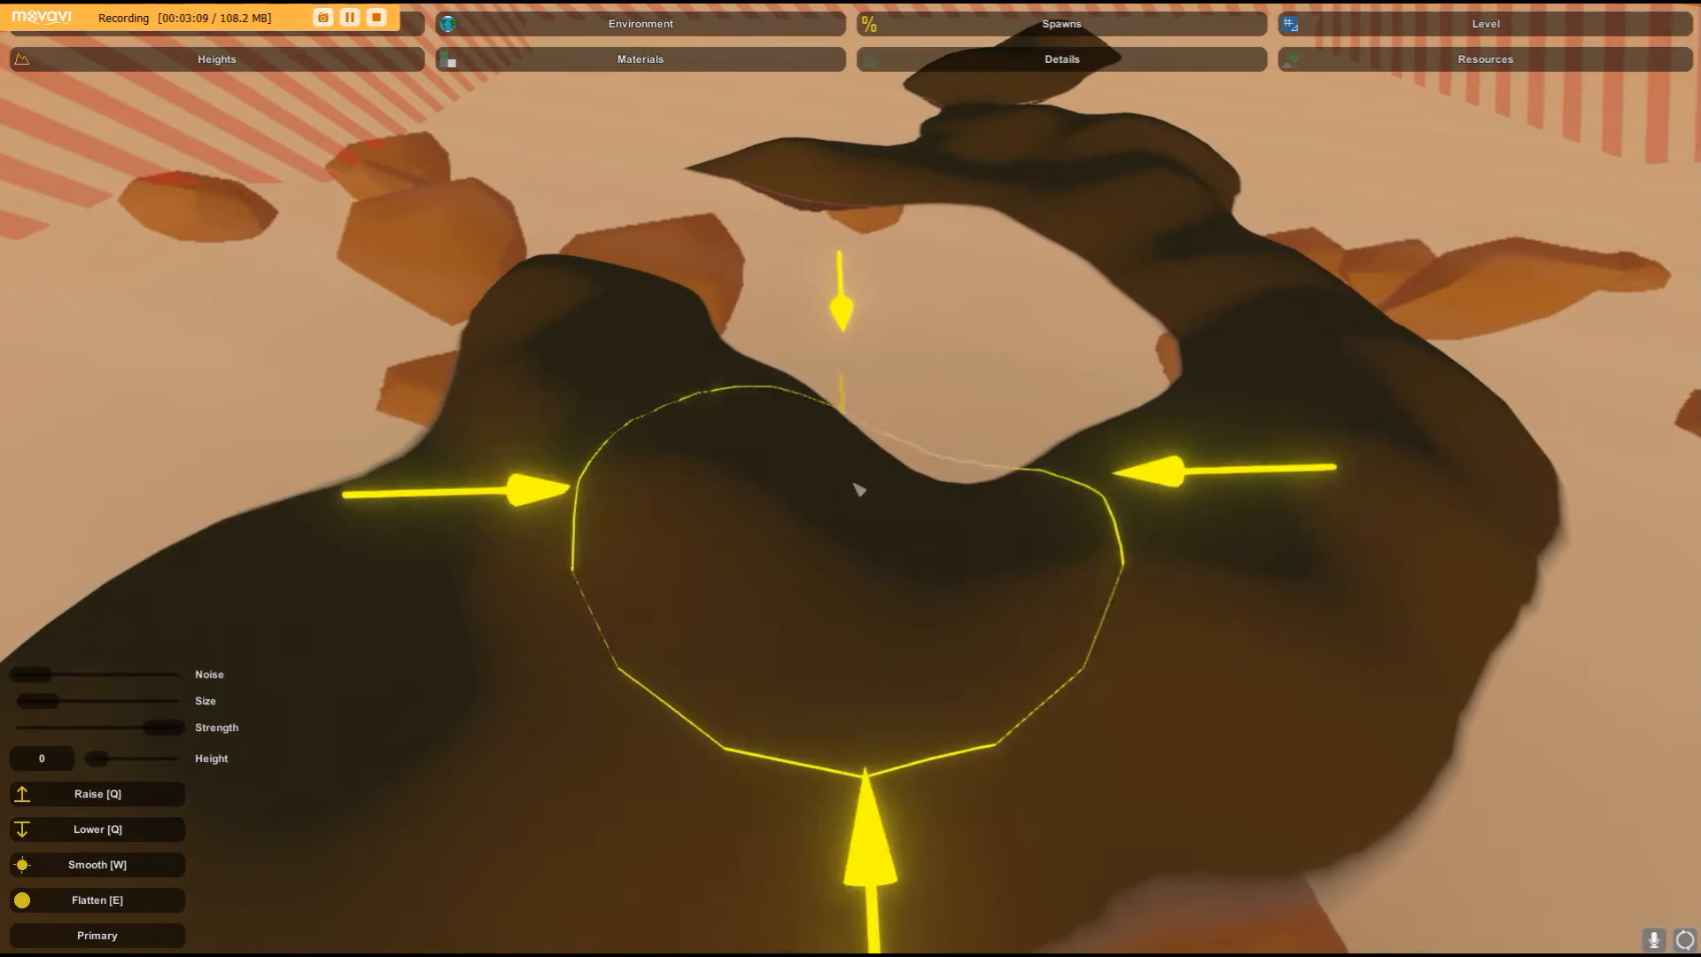
{"action": "key", "text": "w"}
{"action": "right_click_drag", "start_coordinate": [531, 569], "coordinate": [850, 478]}
{"action": "key", "text": "s"}
{"action": "left_click_drag", "start_coordinate": [653, 444], "coordinate": [832, 486]}
{"action": "key", "text": "w"}
{"action": "right_click_drag", "start_coordinate": [832, 486], "coordinate": [851, 478]}
{"action": "key", "text": "s"}
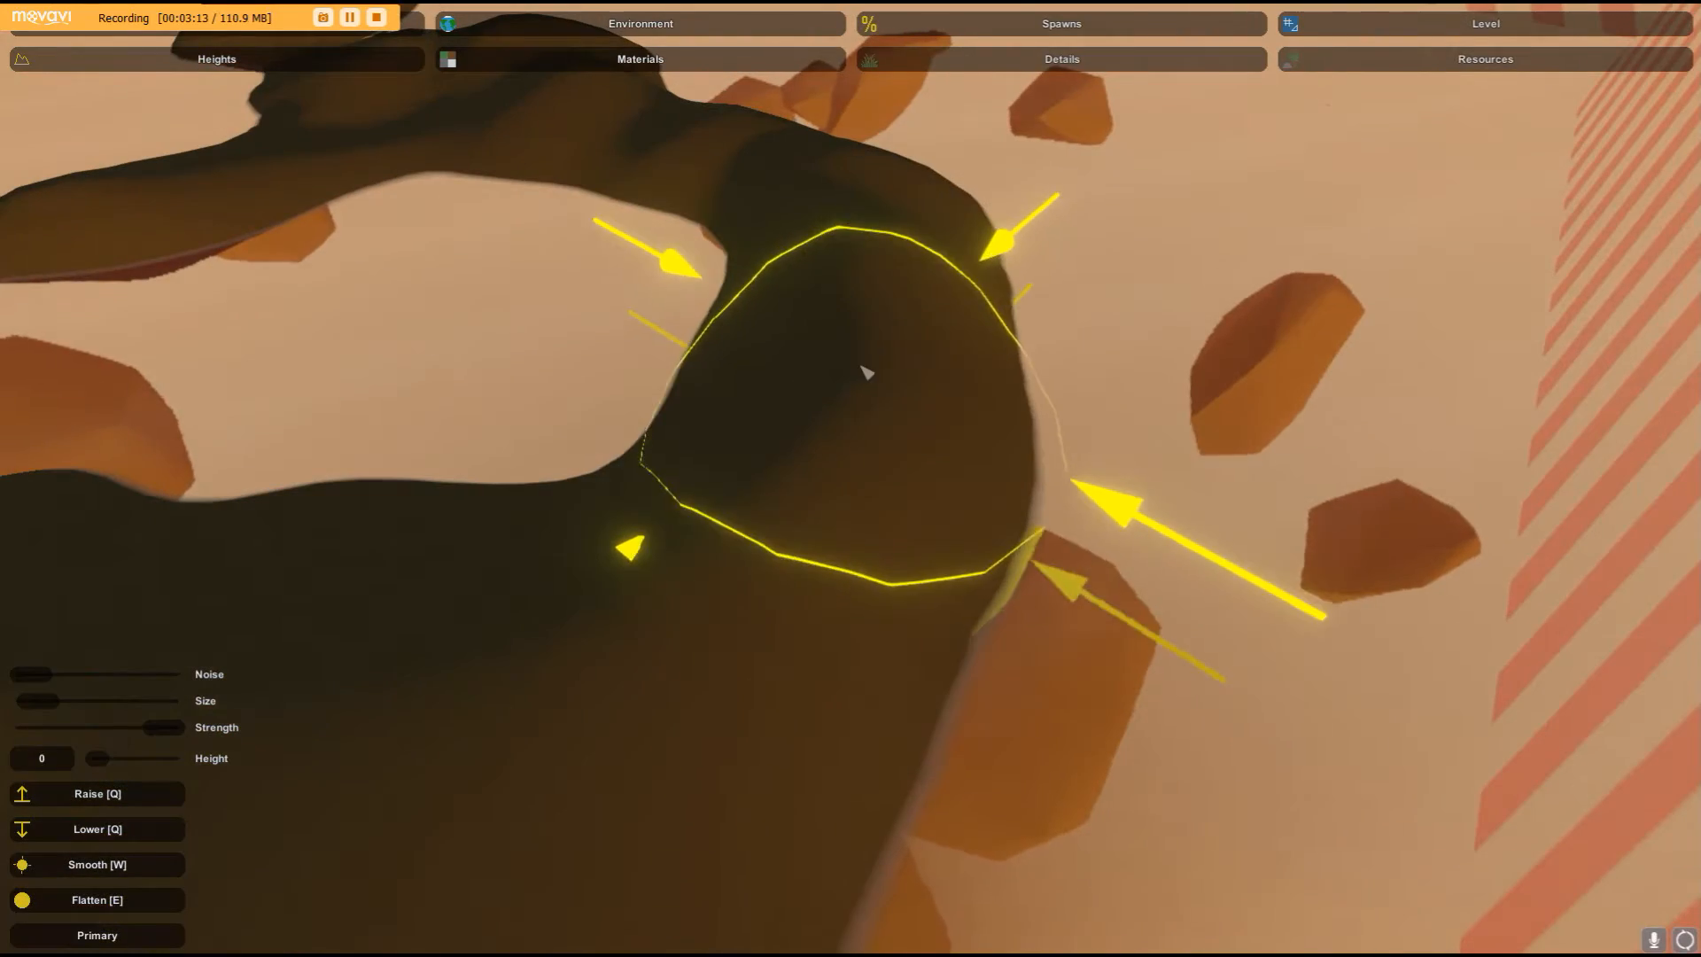
- Keep smoothing the ridge tops and edges from different angles
{"action": "right_click_drag", "start_coordinate": [832, 208], "coordinate": [850, 478]}
{"action": "key", "text": "w"}
{"action": "key", "text": "s"}
{"action": "key", "text": "w"}
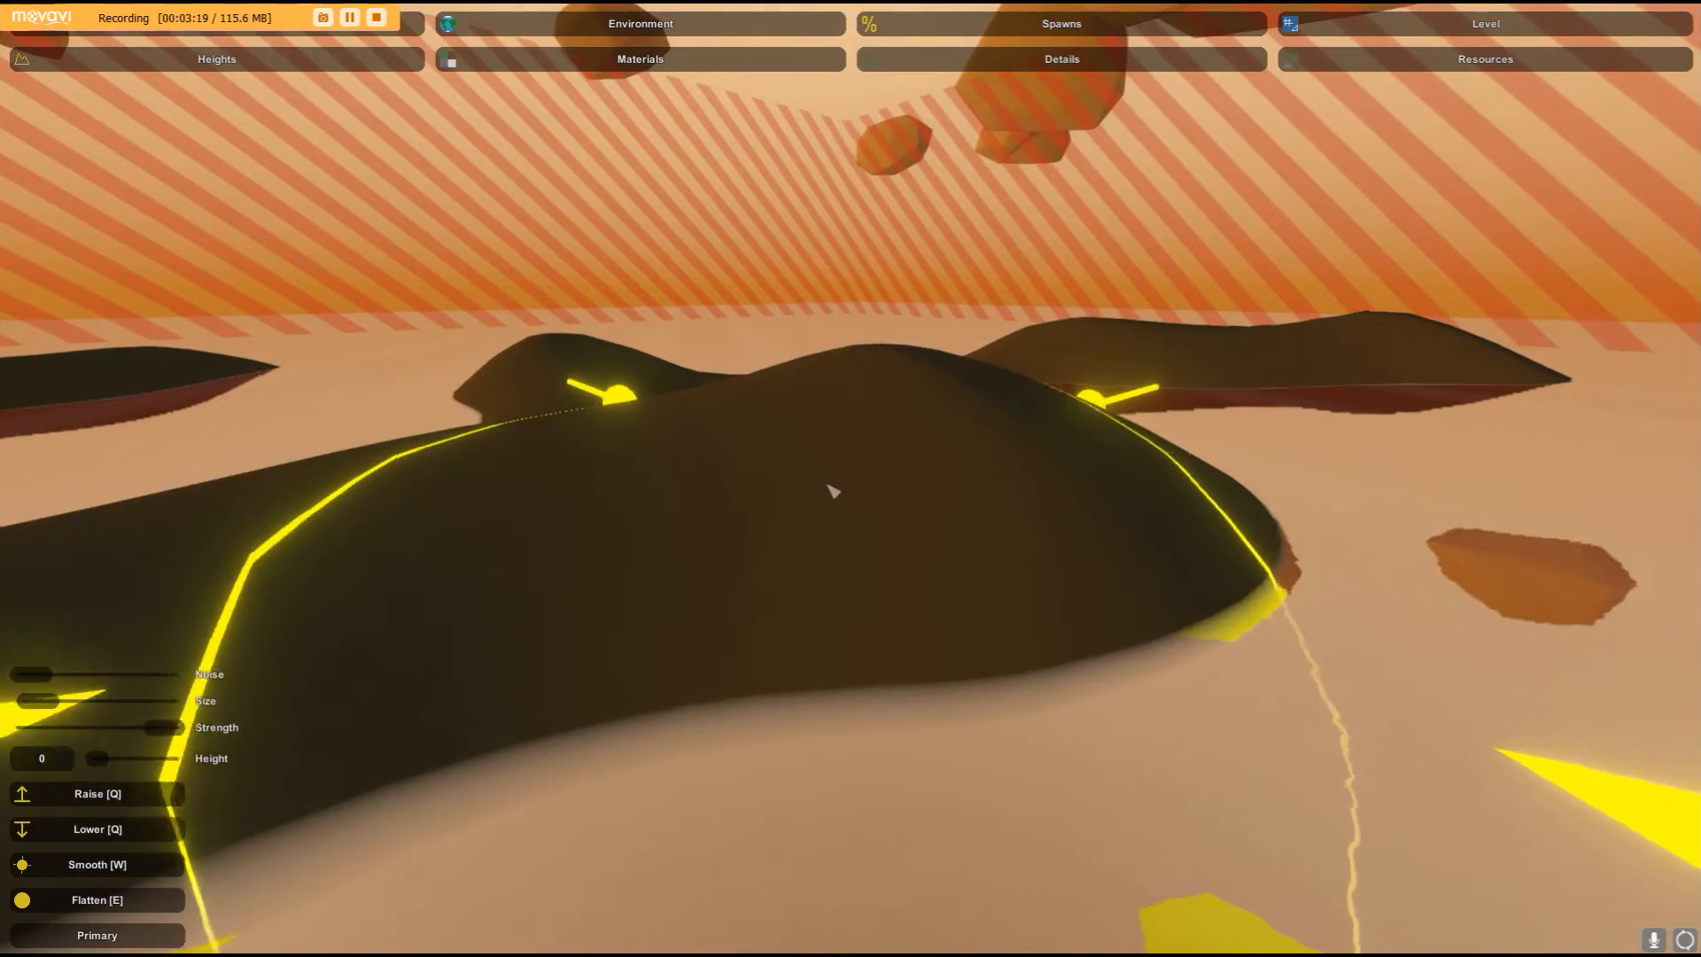
{"action": "left_click_drag", "start_coordinate": [805, 424], "coordinate": [789, 393]}
{"action": "key", "text": "w"}
{"action": "right_click_drag", "start_coordinate": [788, 393], "coordinate": [850, 478]}
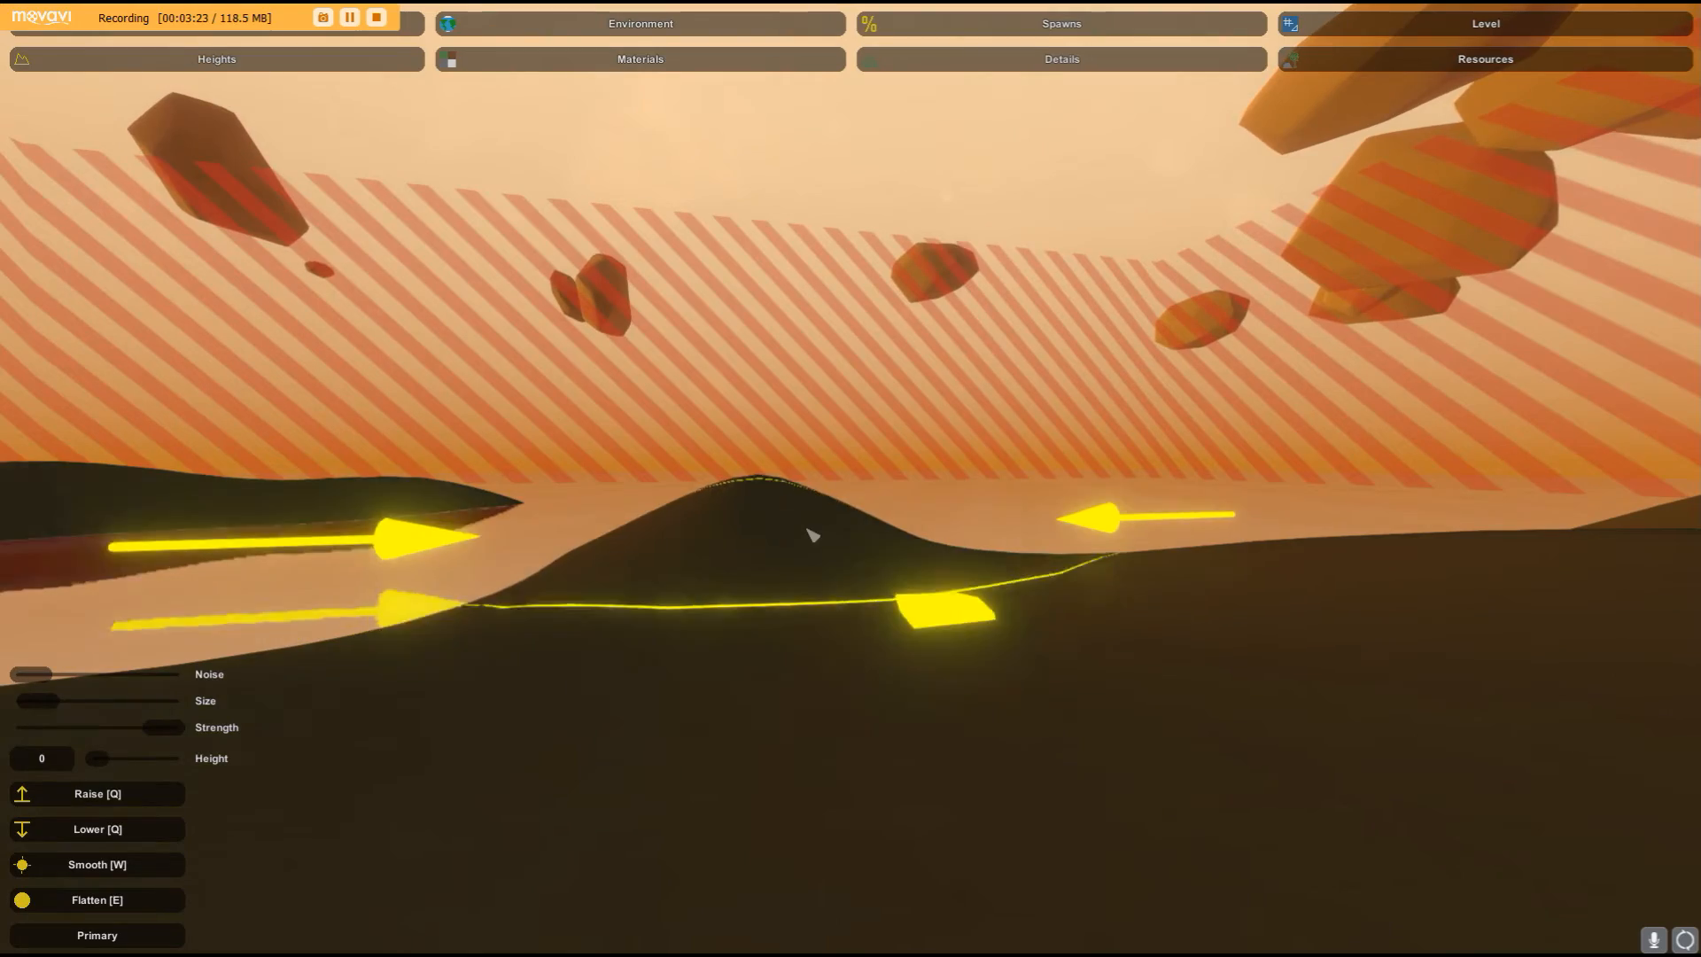
{"action": "key", "text": "w"}
{"action": "right_click_drag", "start_coordinate": [823, 523], "coordinate": [850, 478]}
{"action": "key", "text": "w"}
{"action": "key", "text": "d"}
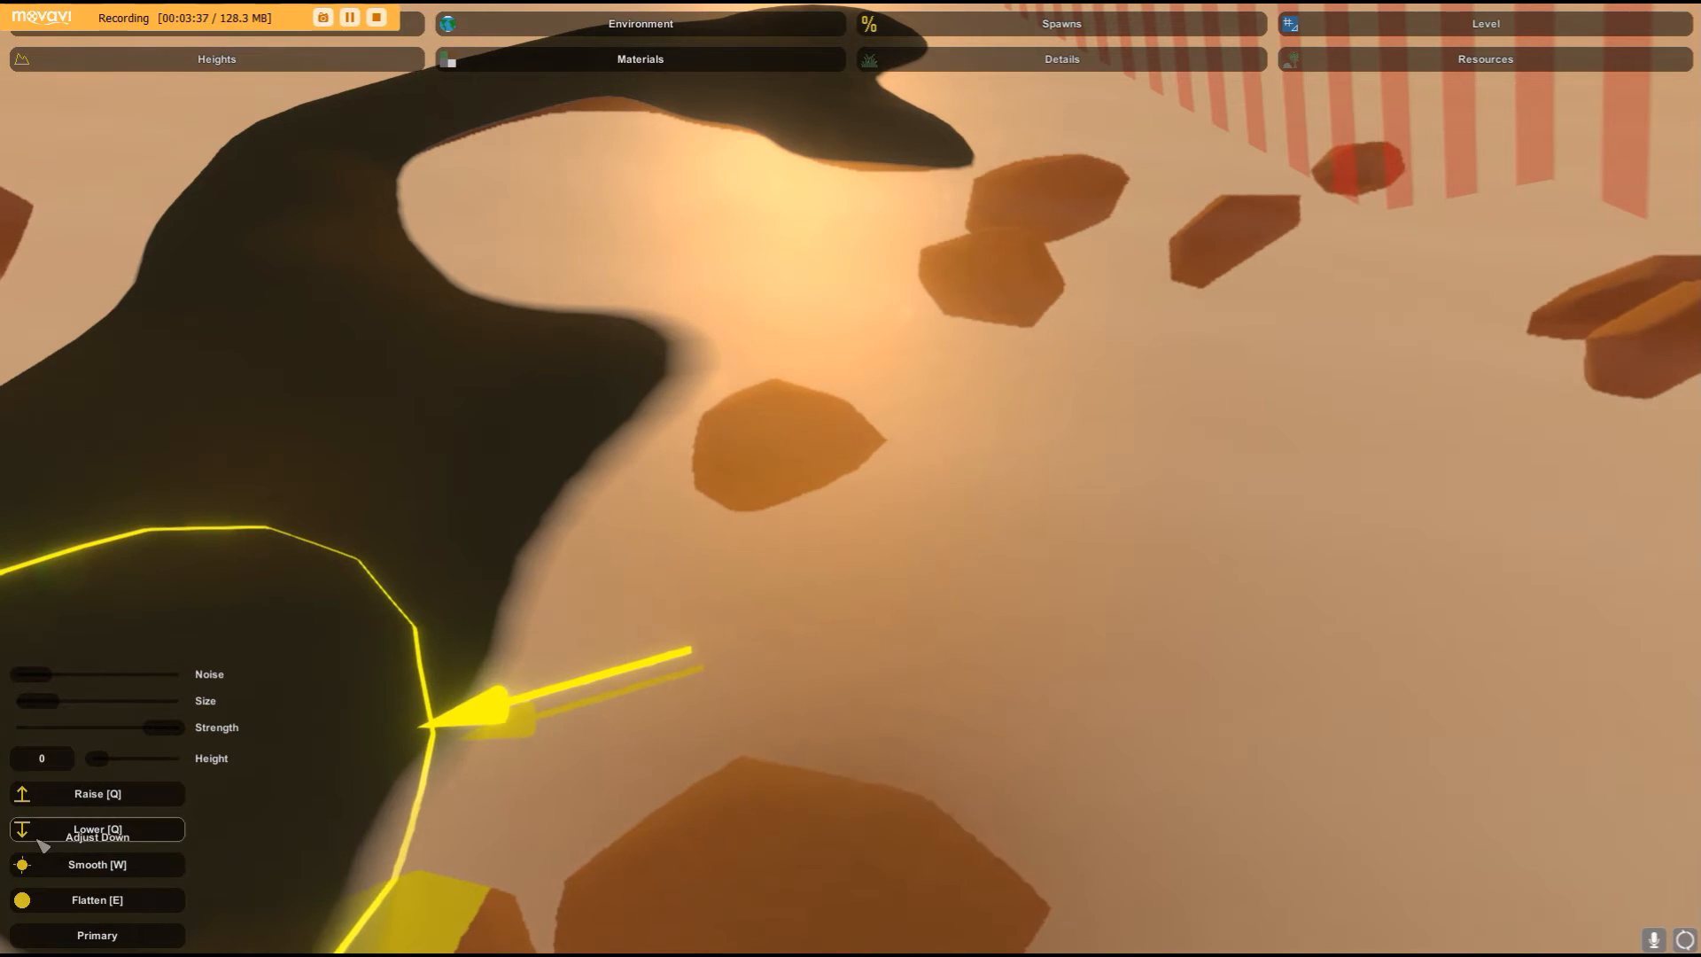
- Flatten the ground near the end of the ridge with the Flatten brush
{"action": "right_click_drag", "start_coordinate": [823, 203], "coordinate": [824, 204]}
{"action": "right_click_drag", "start_coordinate": [851, 478], "coordinate": [850, 478]}
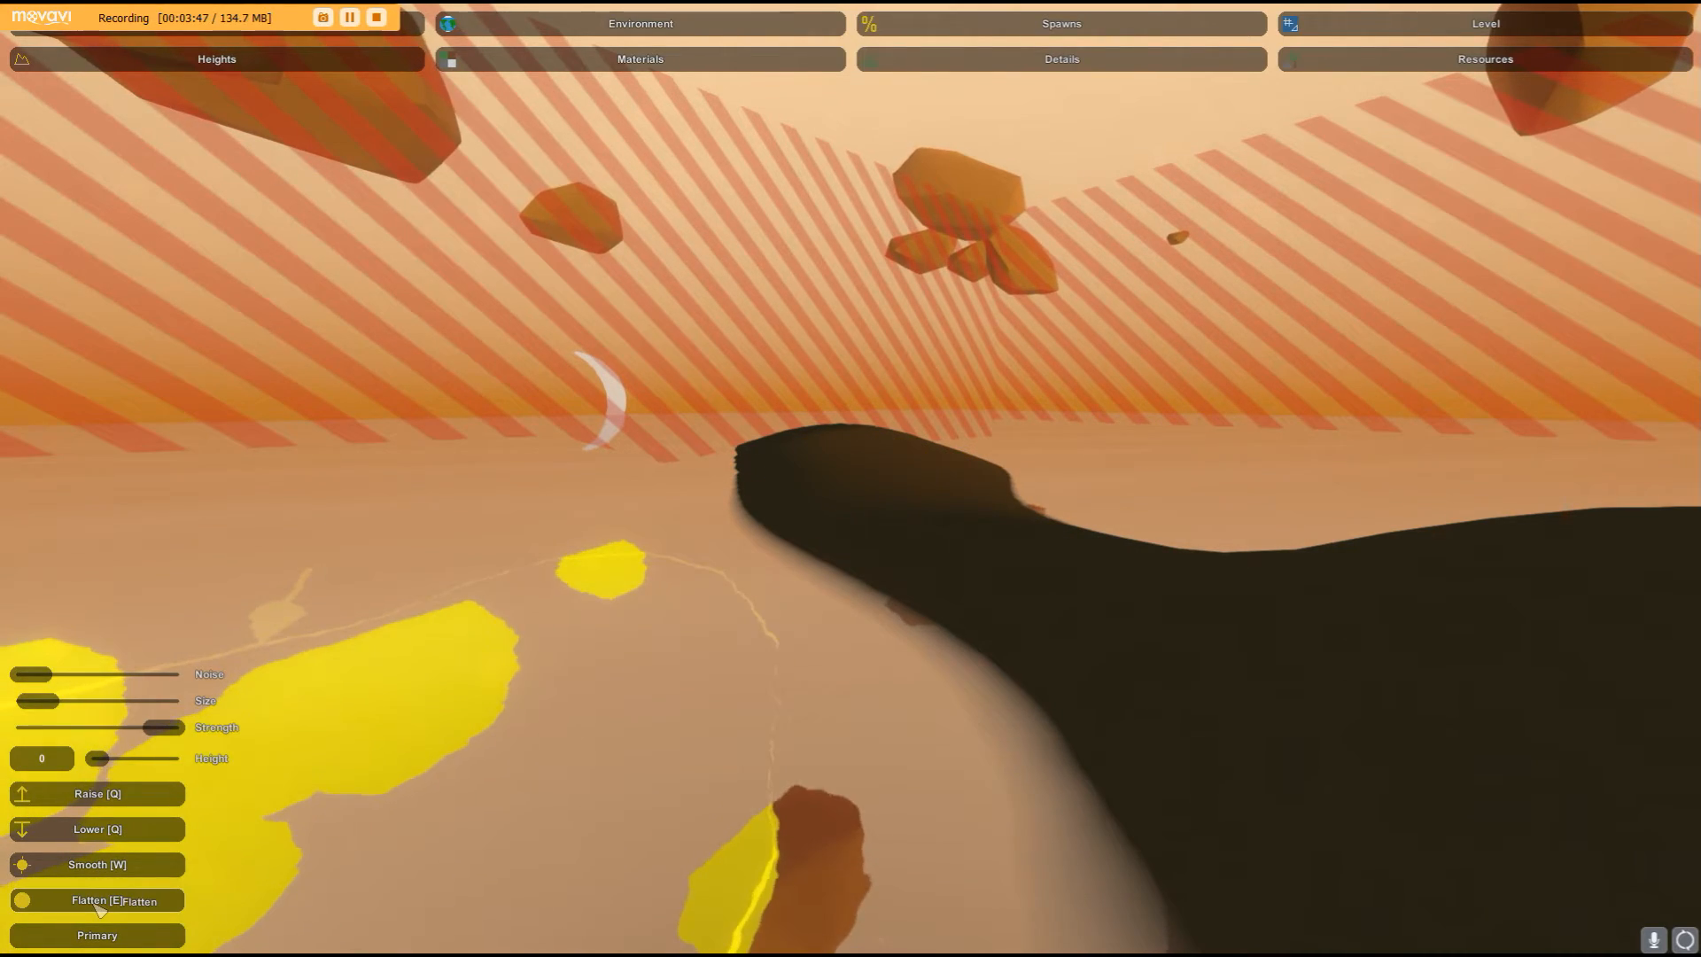
{"action": "right_click_drag", "start_coordinate": [476, 818], "coordinate": [932, 509]}
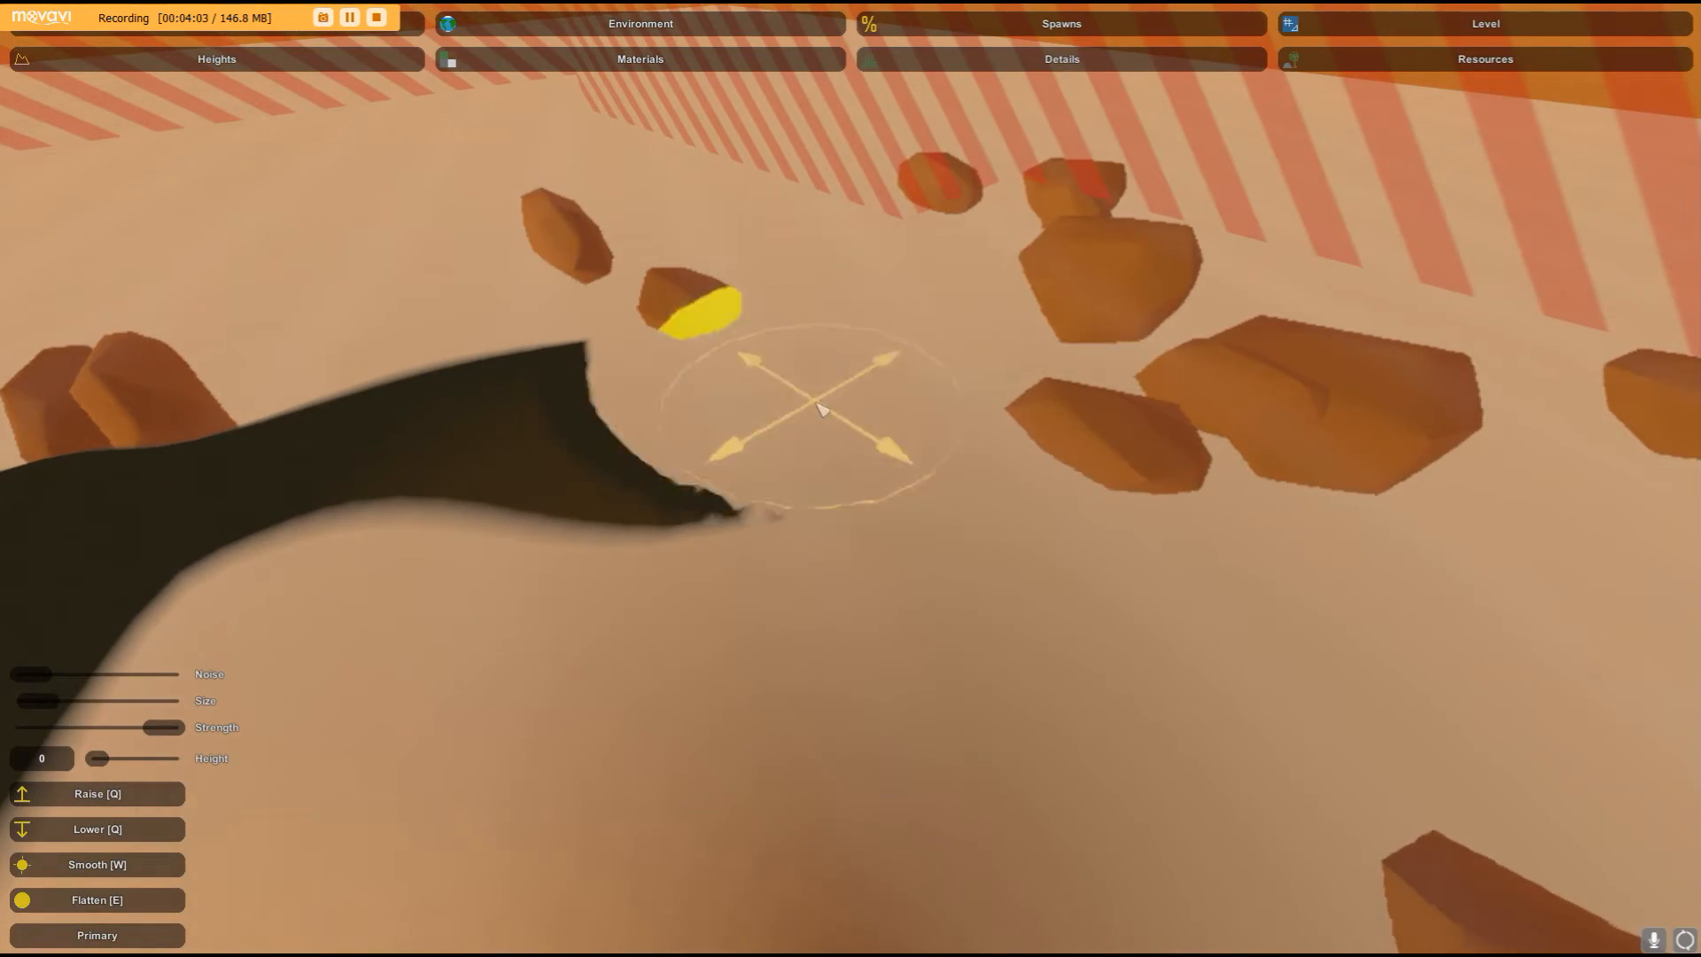
{"action": "right_click_drag", "start_coordinate": [467, 535], "coordinate": [1692, 263]}
{"action": "right_click_drag", "start_coordinate": [850, 478], "coordinate": [851, 478]}
{"action": "right_click_drag", "start_coordinate": [178, 293], "coordinate": [850, 478]}
{"action": "key", "text": "w"}
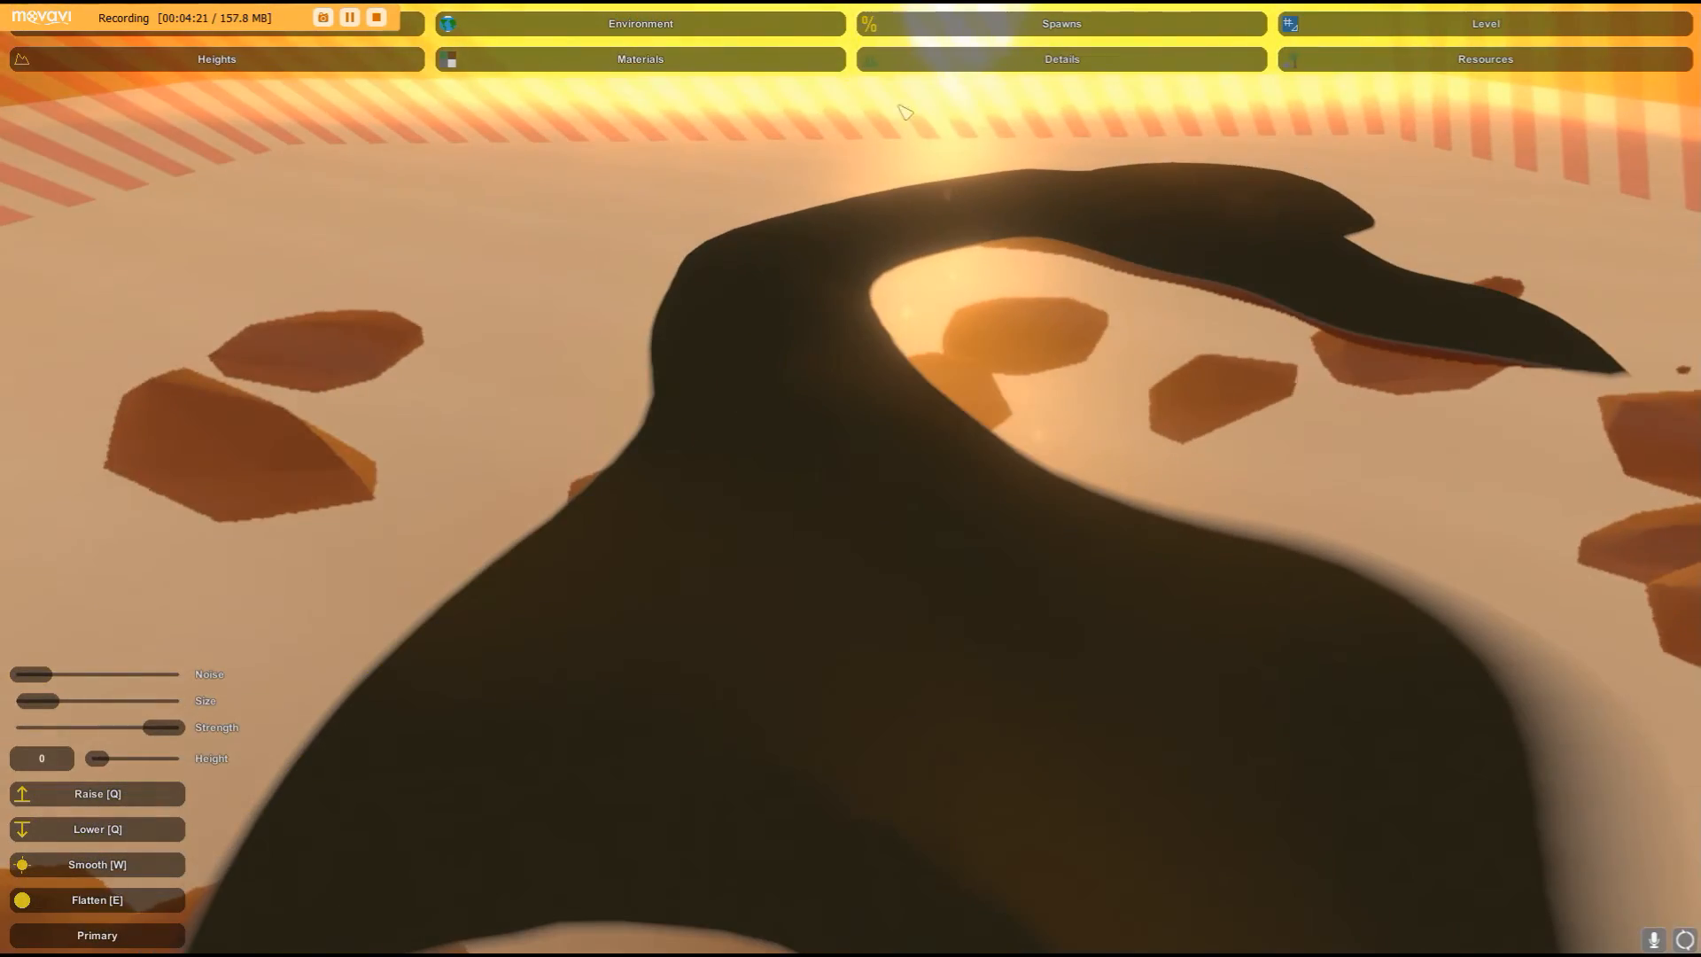
- Open the terrain Materials painting tools
{"action": "left_click", "coordinate": [739, 57]}
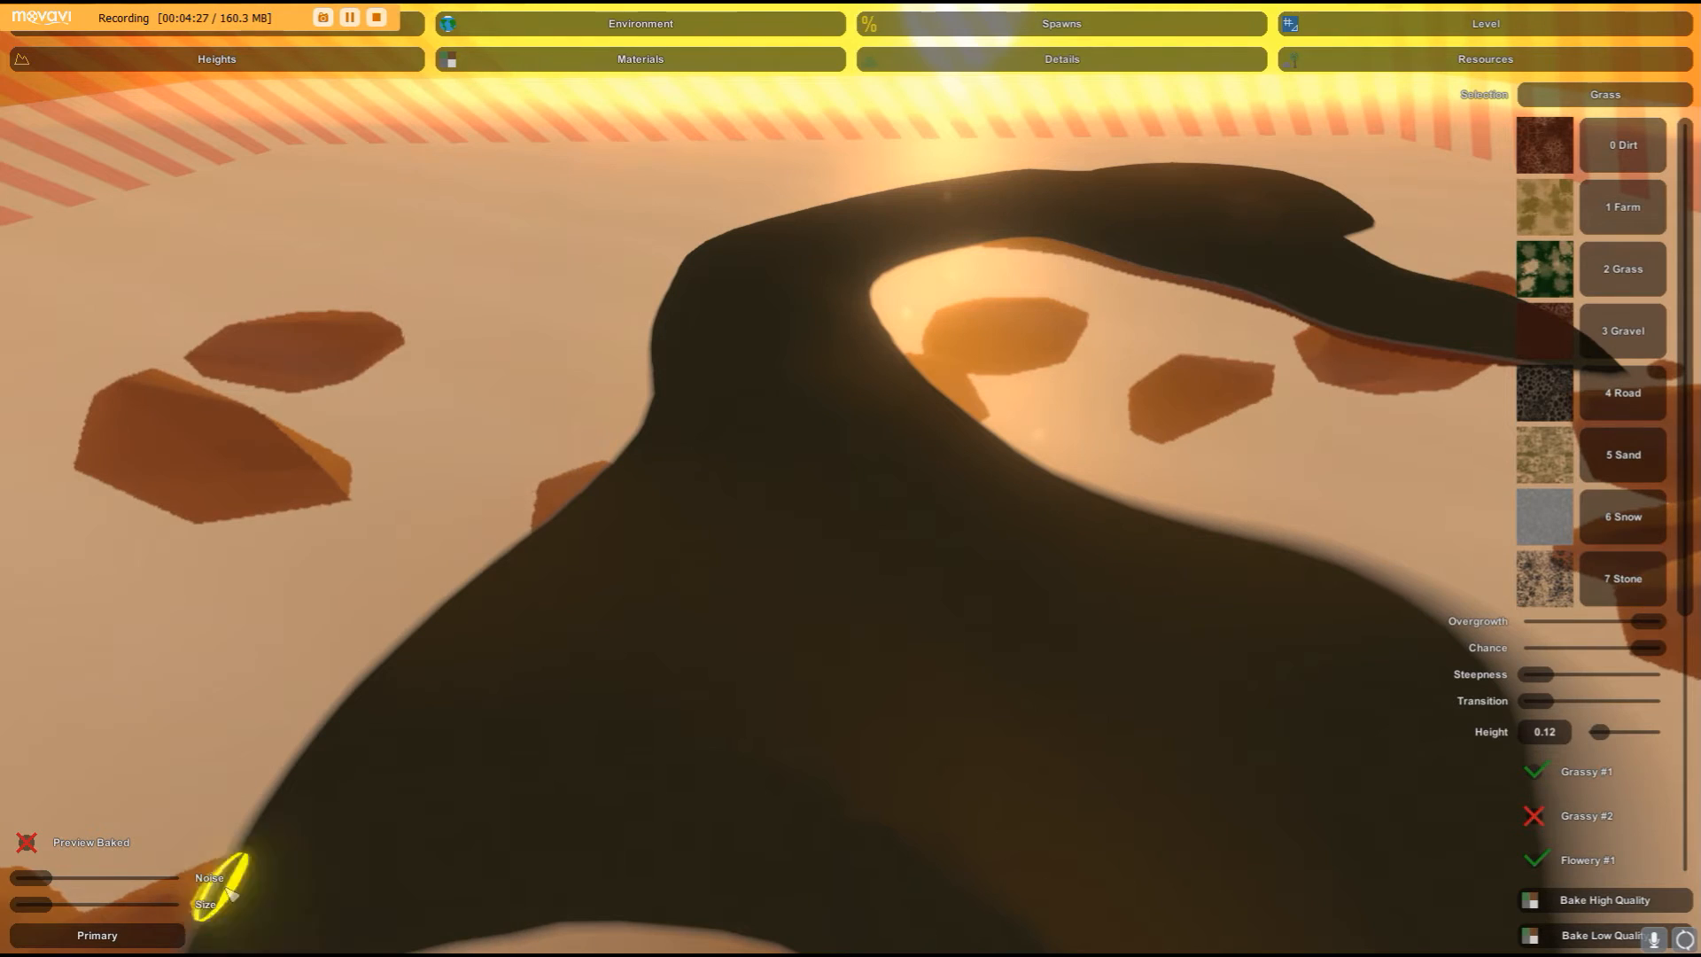
- Bake the terrain materials at high quality so the ridge gets painted automatically
{"action": "left_click", "coordinate": [1540, 904]}
{"action": "key", "text": "w"}
{"action": "mouse_move", "coordinate": [764, 472]}
{"action": "right_mouse_down"}
{"action": "mouse_move", "coordinate": [1001, 483]}
{"action": "mouse_move", "coordinate": [939, 354]}
{"action": "mouse_move", "coordinate": [567, 363]}
{"action": "mouse_move", "coordinate": [372, 328]}
{"action": "mouse_move", "coordinate": [673, 363]}
{"action": "mouse_move", "coordinate": [708, 345]}
{"action": "mouse_move", "coordinate": [678, 195]}
{"action": "right_mouse_up"}
{"action": "key", "text": "d"}
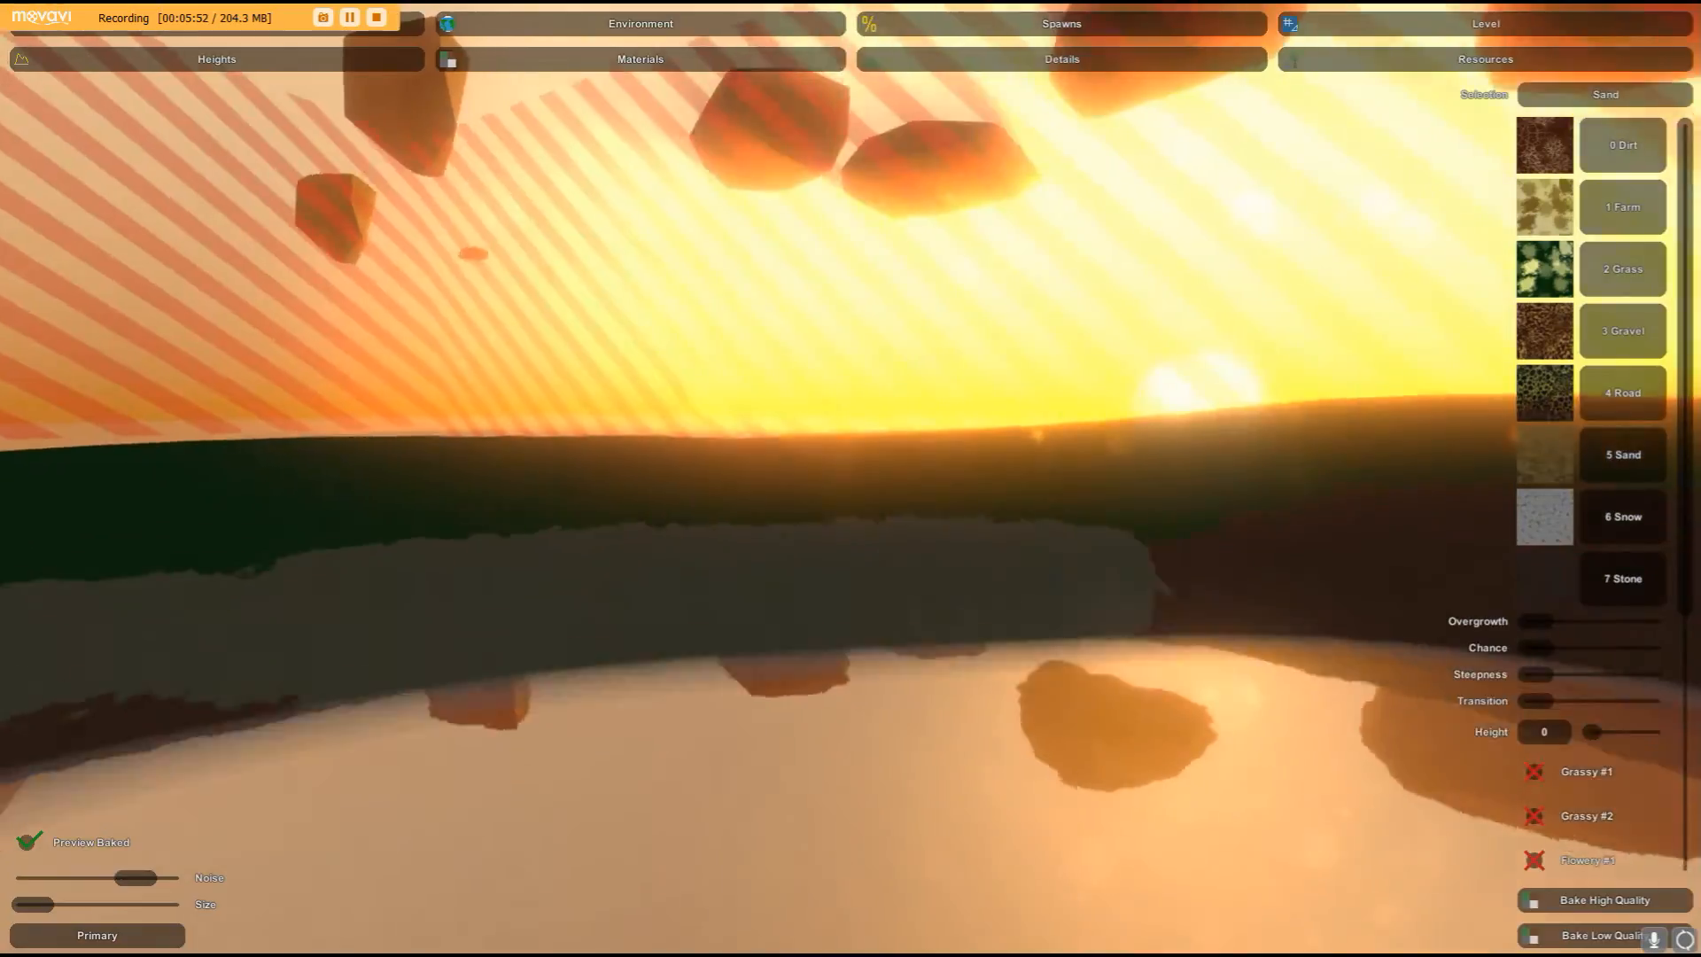
{"action": "right_click_drag", "start_coordinate": [851, 478], "coordinate": [858, 487]}
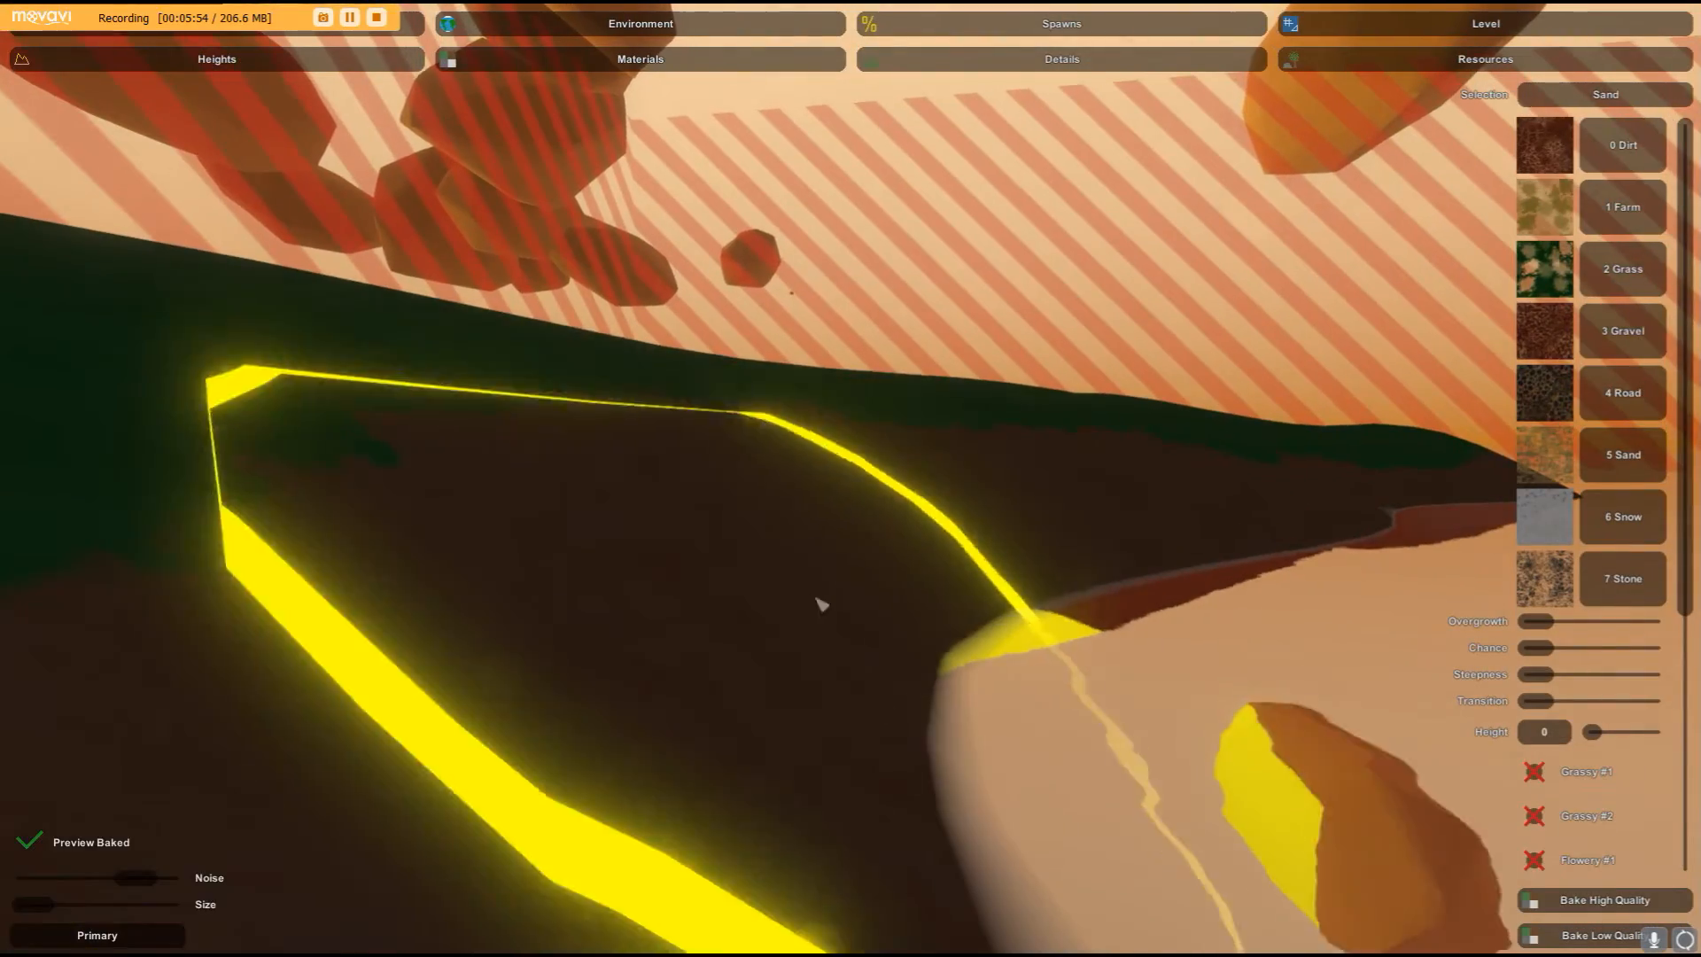
{"action": "right_click_drag", "start_coordinate": [966, 687], "coordinate": [1364, 602]}
{"action": "key", "text": "a"}
{"action": "right_click_drag", "start_coordinate": [851, 478], "coordinate": [310, 336]}
{"action": "mouse_move", "coordinate": [893, 594]}
{"action": "right_mouse_down"}
{"action": "mouse_move", "coordinate": [1009, 576]}
{"action": "mouse_move", "coordinate": [748, 600]}
{"action": "mouse_move", "coordinate": [934, 497]}
{"action": "mouse_move", "coordinate": [451, 686]}
{"action": "mouse_move", "coordinate": [851, 478]}
{"action": "right_mouse_up"}
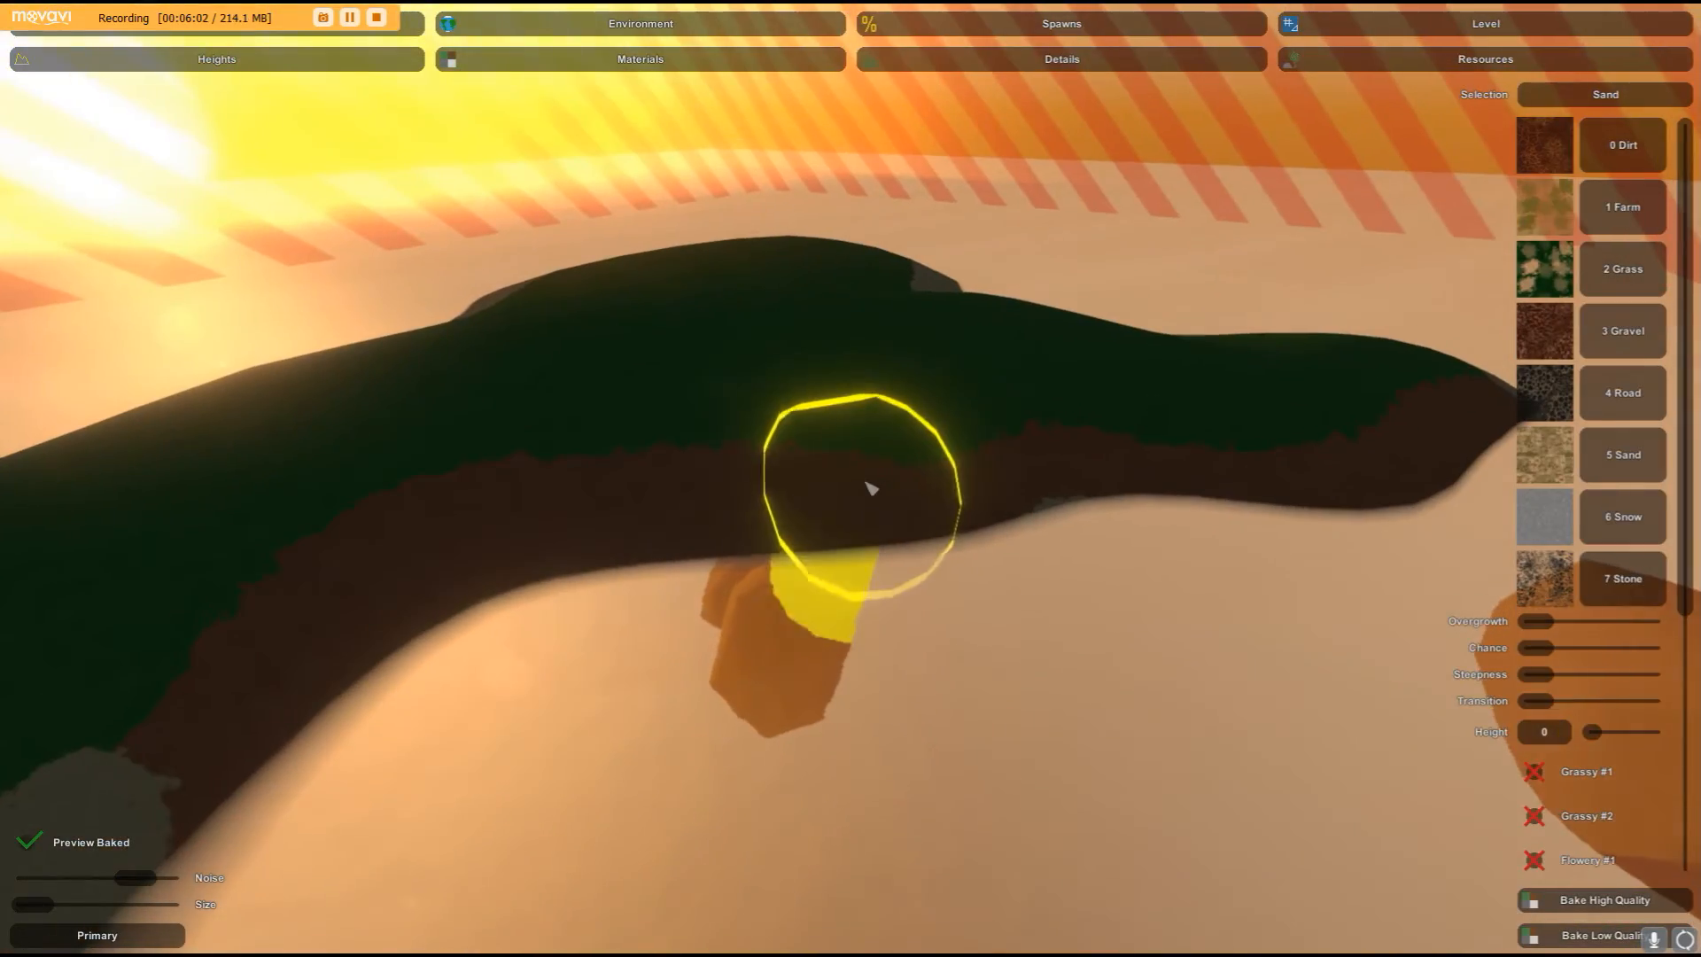
{"action": "key", "text": "w"}
{"action": "mouse_move", "coordinate": [920, 524]}
{"action": "right_mouse_down"}
{"action": "mouse_move", "coordinate": [1098, 496]}
{"action": "mouse_move", "coordinate": [1134, 425]}
{"action": "mouse_move", "coordinate": [762, 417]}
{"action": "mouse_move", "coordinate": [531, 603]}
{"action": "mouse_move", "coordinate": [567, 691]}
{"action": "mouse_move", "coordinate": [850, 478]}
{"action": "right_mouse_up"}
{"action": "key", "text": "s"}
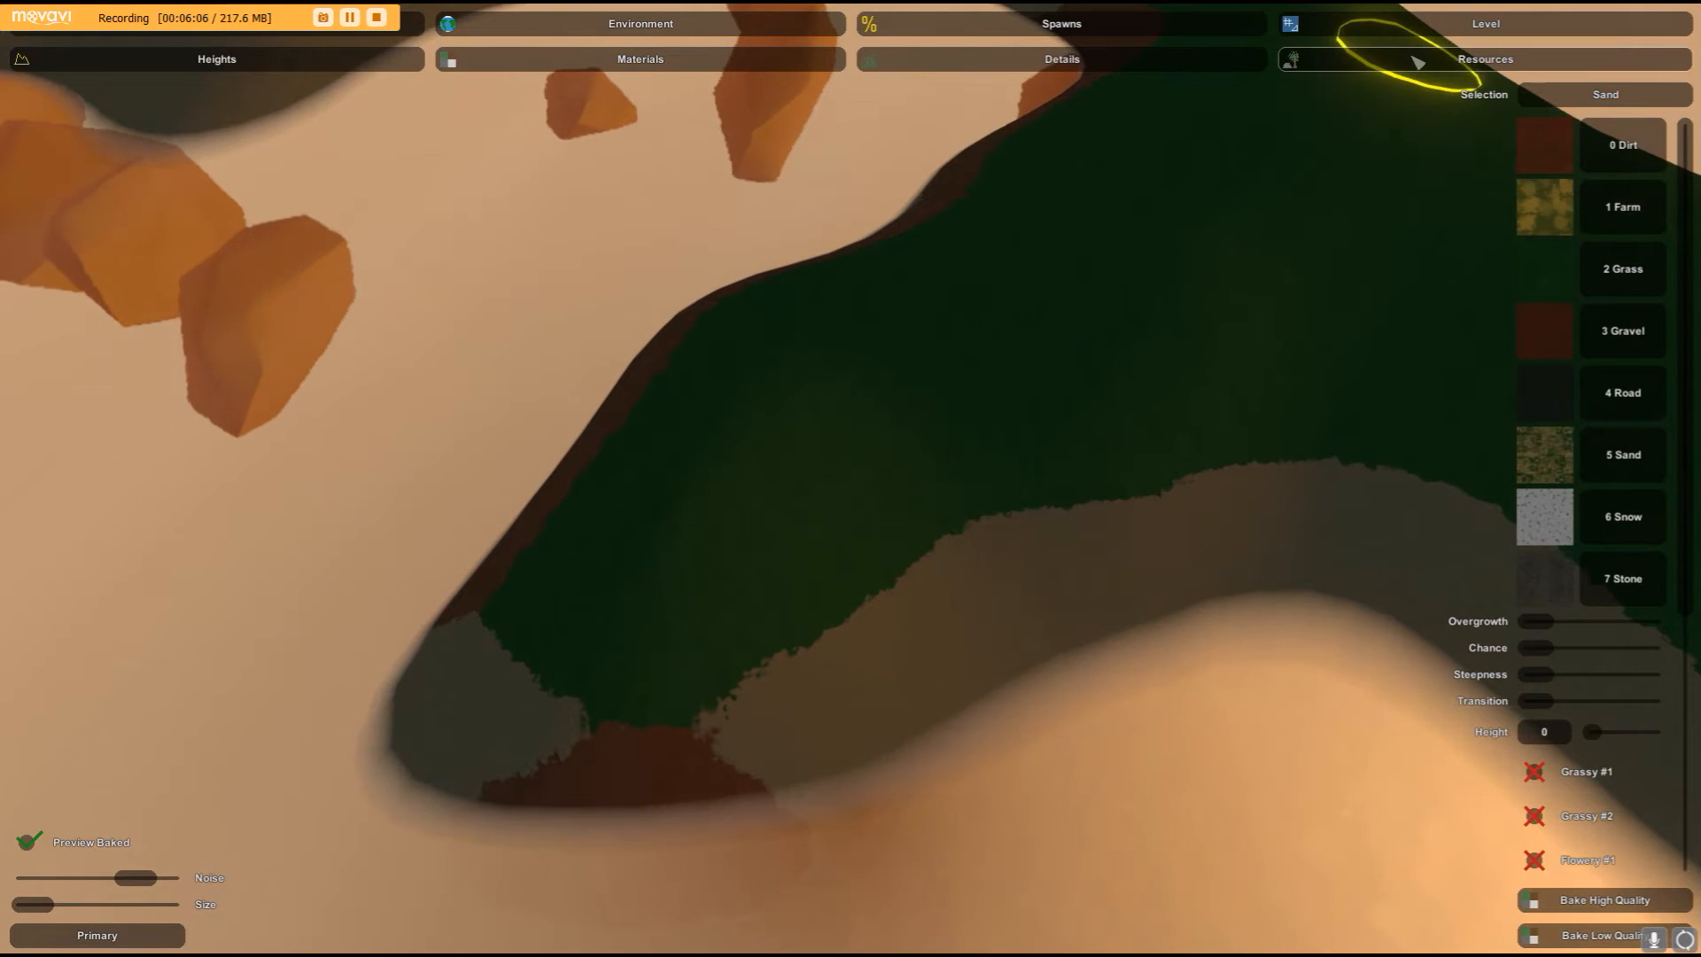
- Open the Resources tools and bake the global resource map to generate trees across the terrain
{"action": "left_click", "coordinate": [1408, 60]}
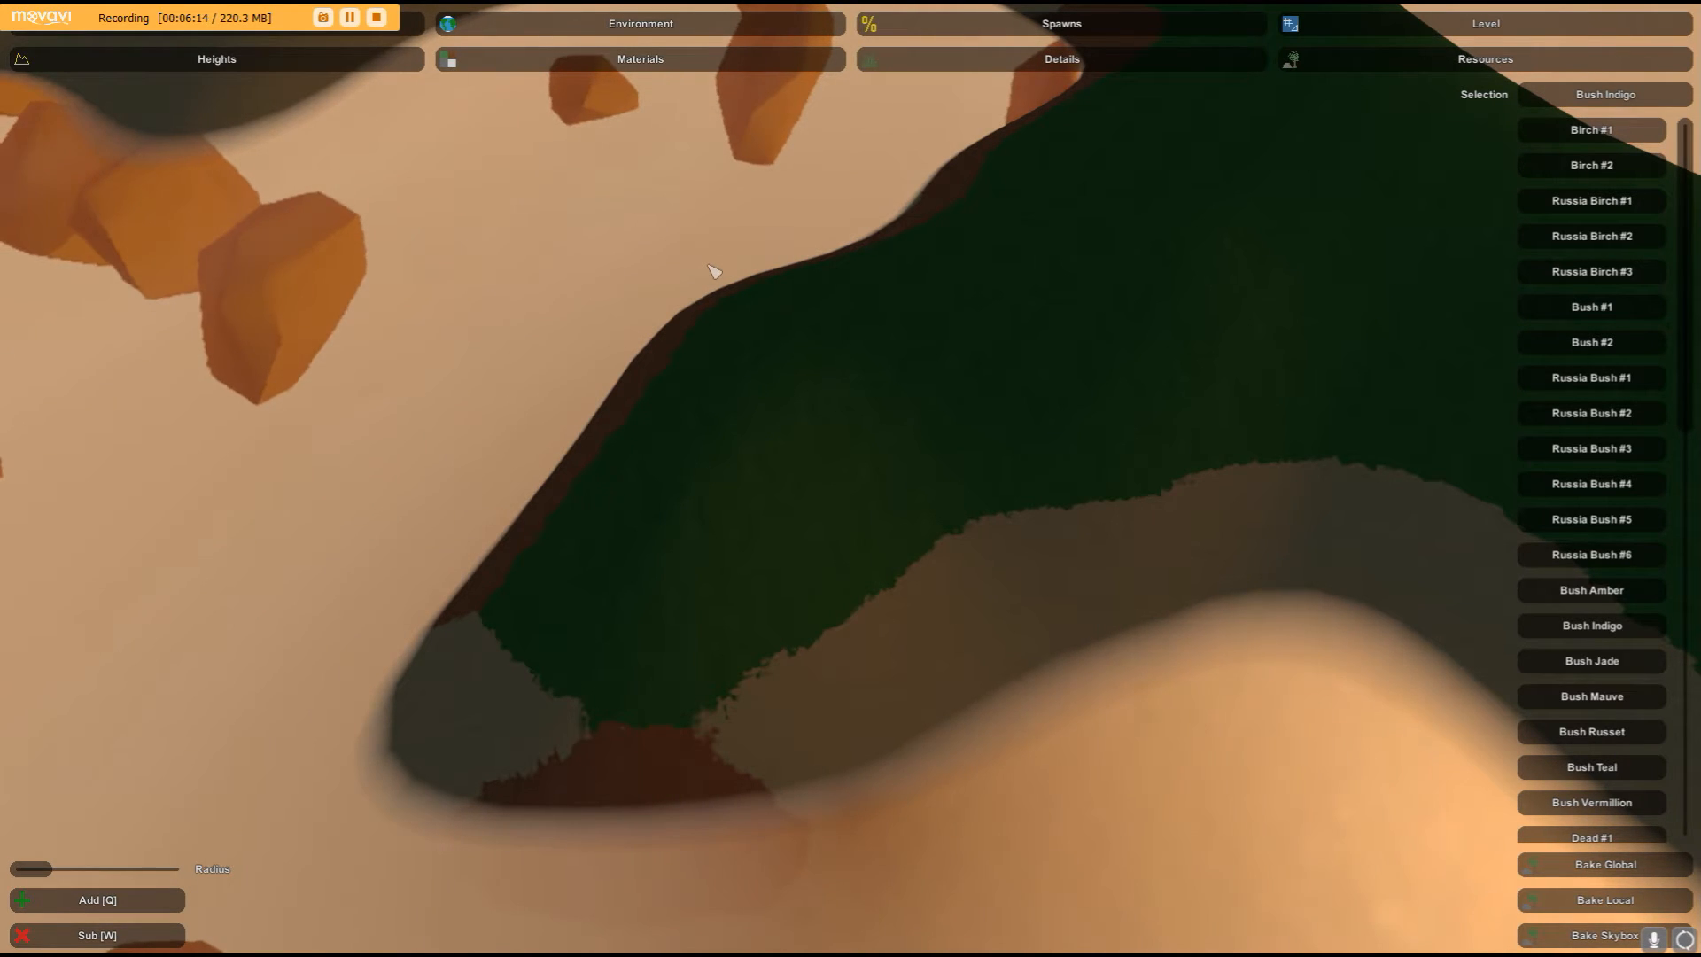
{"action": "scroll", "coordinate": [1535, 425], "scroll_direction": "down", "scroll_amount": 5}
{"action": "scroll", "coordinate": [1534, 392], "scroll_direction": "up", "scroll_amount": 5}
{"action": "scroll", "coordinate": [1586, 363], "scroll_direction": "down", "scroll_amount": 3}
{"action": "scroll", "coordinate": [1608, 333], "scroll_direction": "up", "scroll_amount": 3}
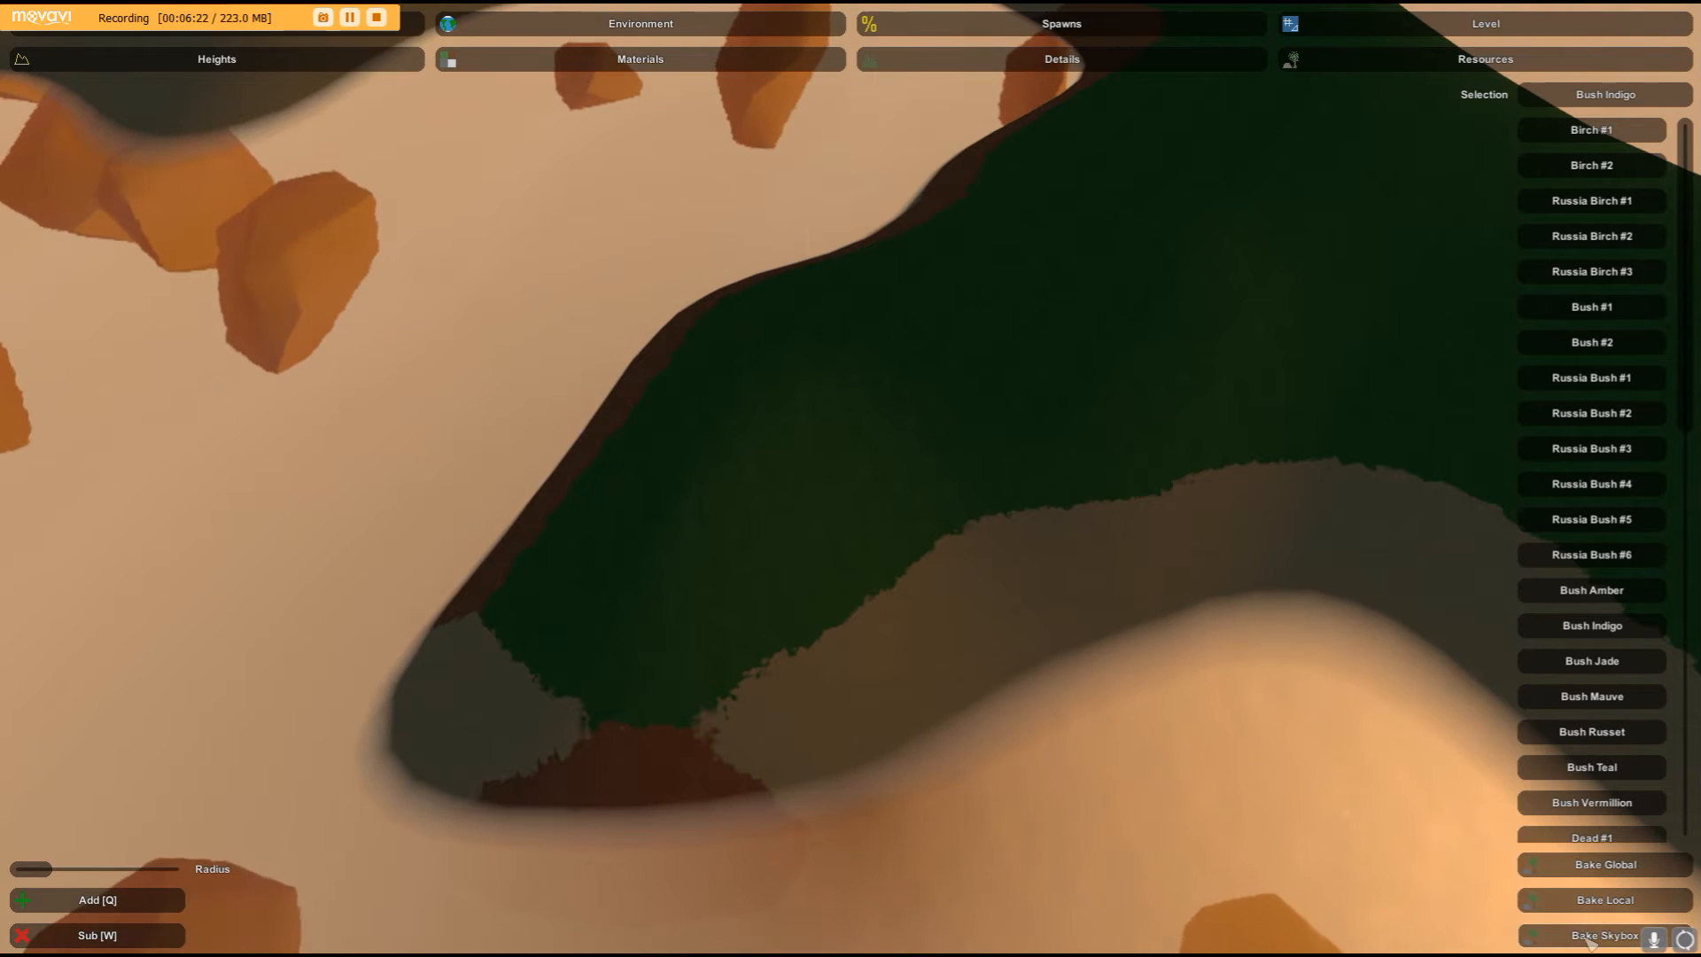
{"action": "right_click_drag", "start_coordinate": [1573, 927], "coordinate": [1567, 620]}
{"action": "right_click_drag", "start_coordinate": [850, 478], "coordinate": [853, 485]}
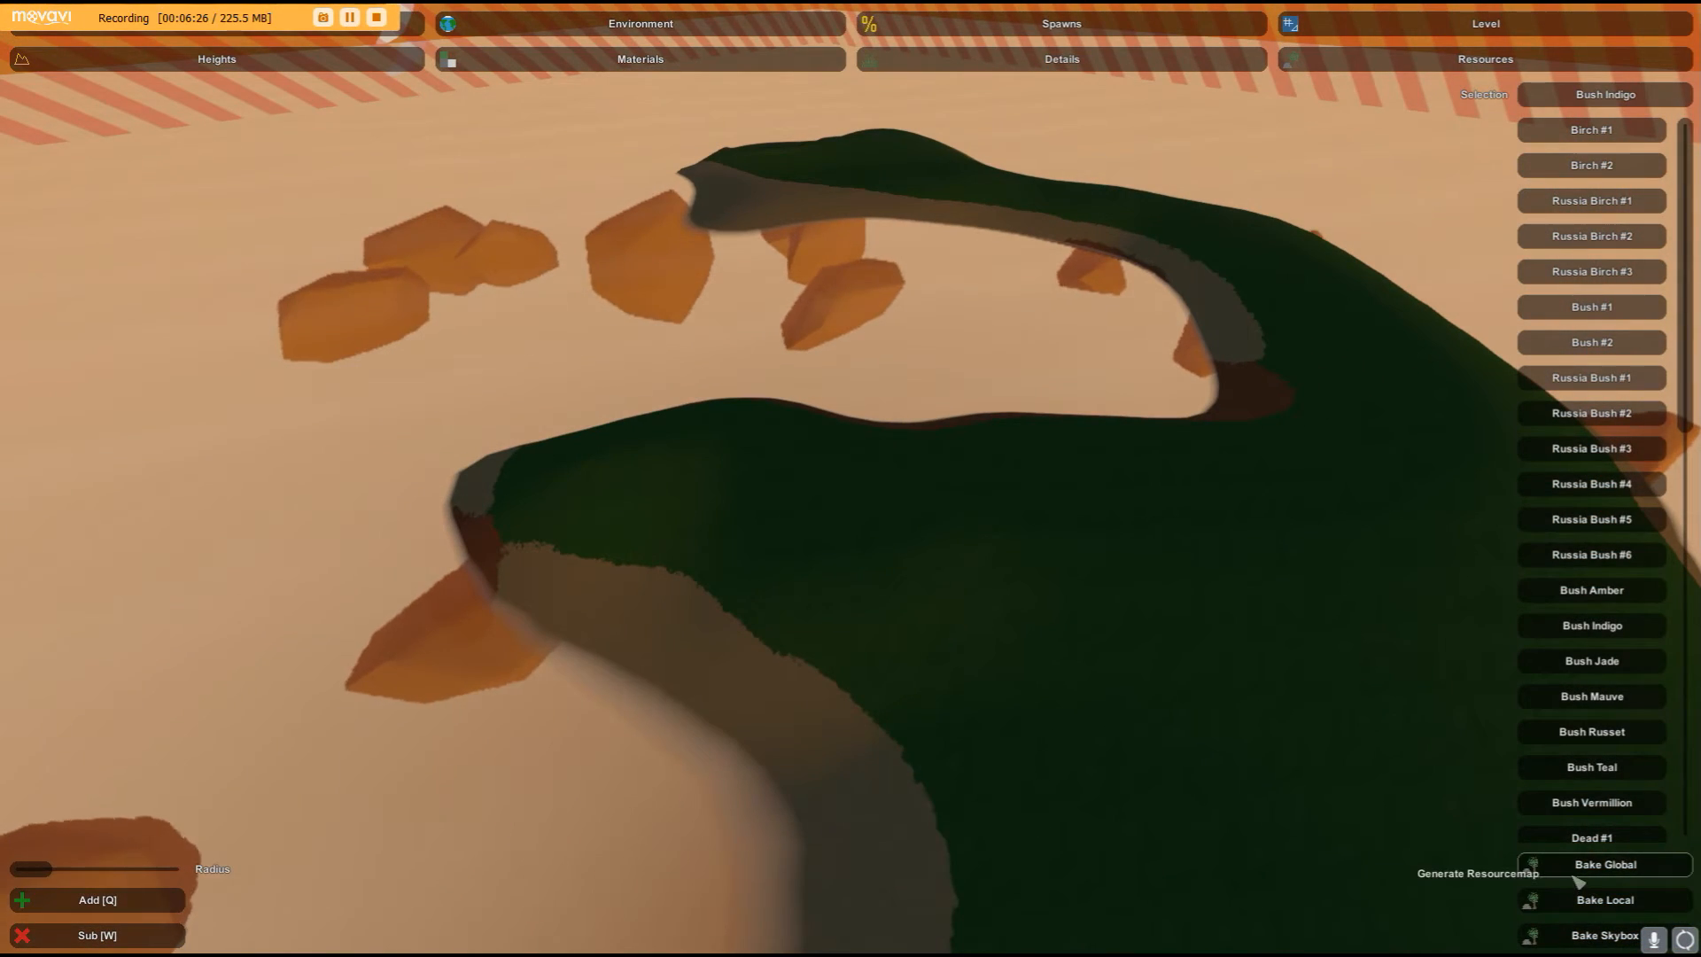
{"action": "left_click", "coordinate": [1575, 904]}
{"action": "left_click", "coordinate": [1576, 910]}
{"action": "right_click_drag", "start_coordinate": [1576, 911], "coordinate": [851, 478]}
{"action": "left_click", "coordinate": [1590, 878]}
{"action": "right_click_drag", "start_coordinate": [1590, 878], "coordinate": [848, 484]}
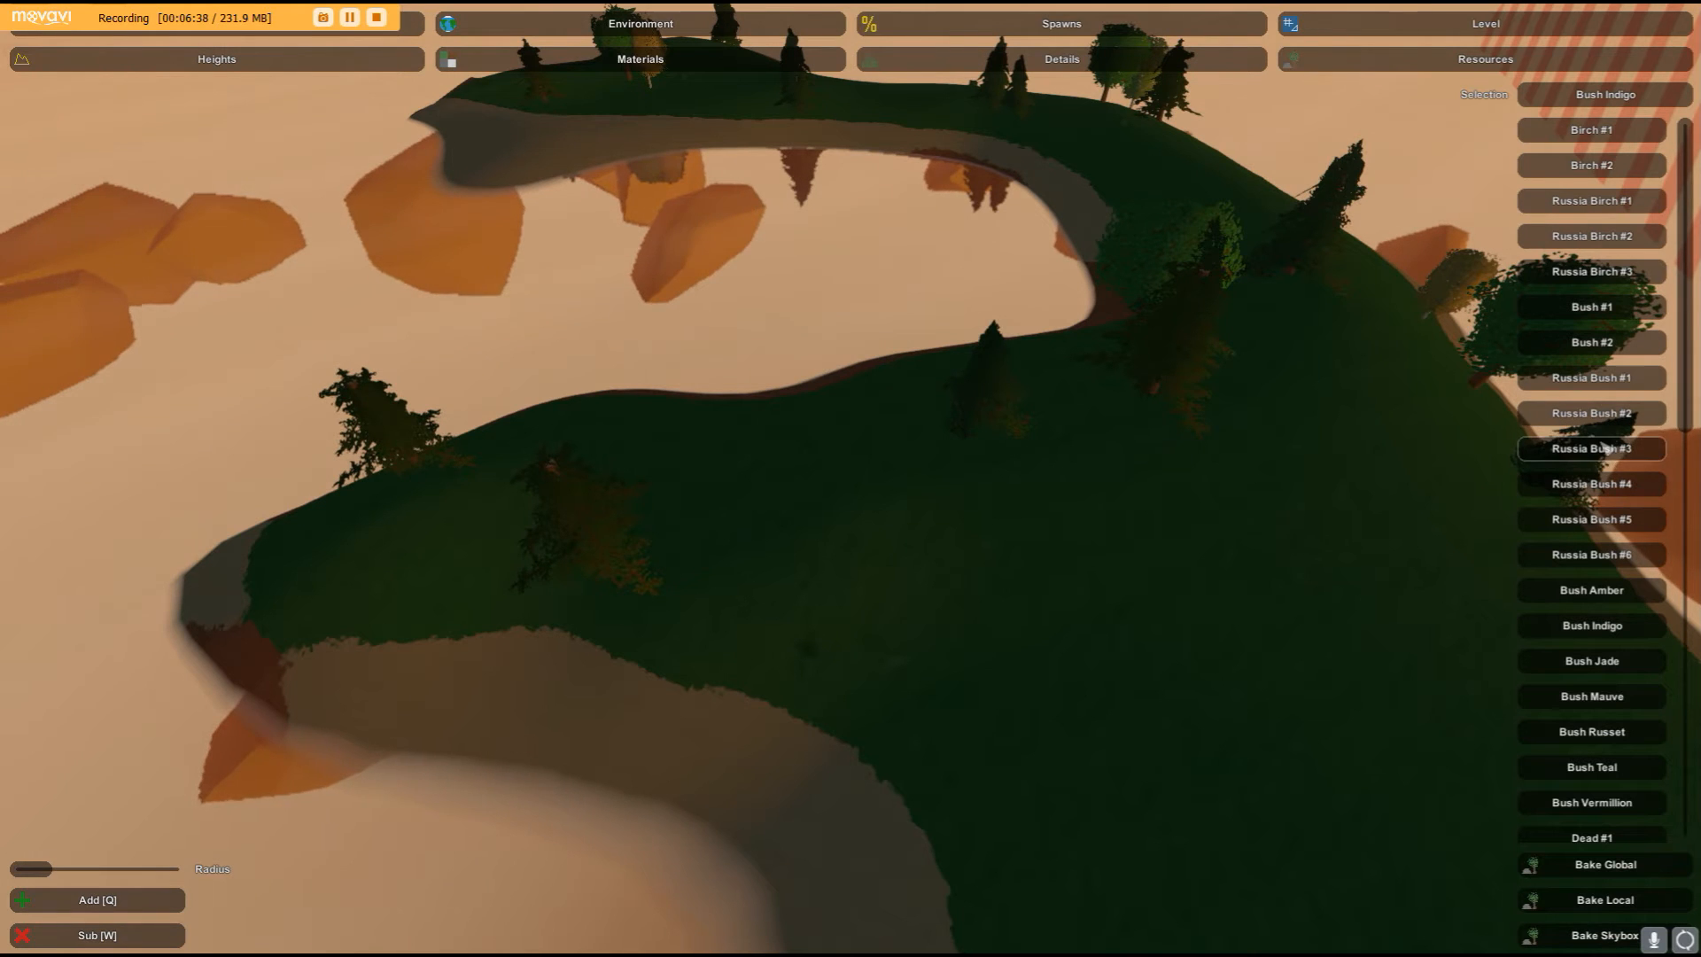
- Select Birch #1 and place a birch tree on the ridge
{"action": "left_click", "coordinate": [1595, 130]}
{"action": "right_click_drag", "start_coordinate": [851, 479], "coordinate": [925, 452]}
{"action": "key", "text": "w"}
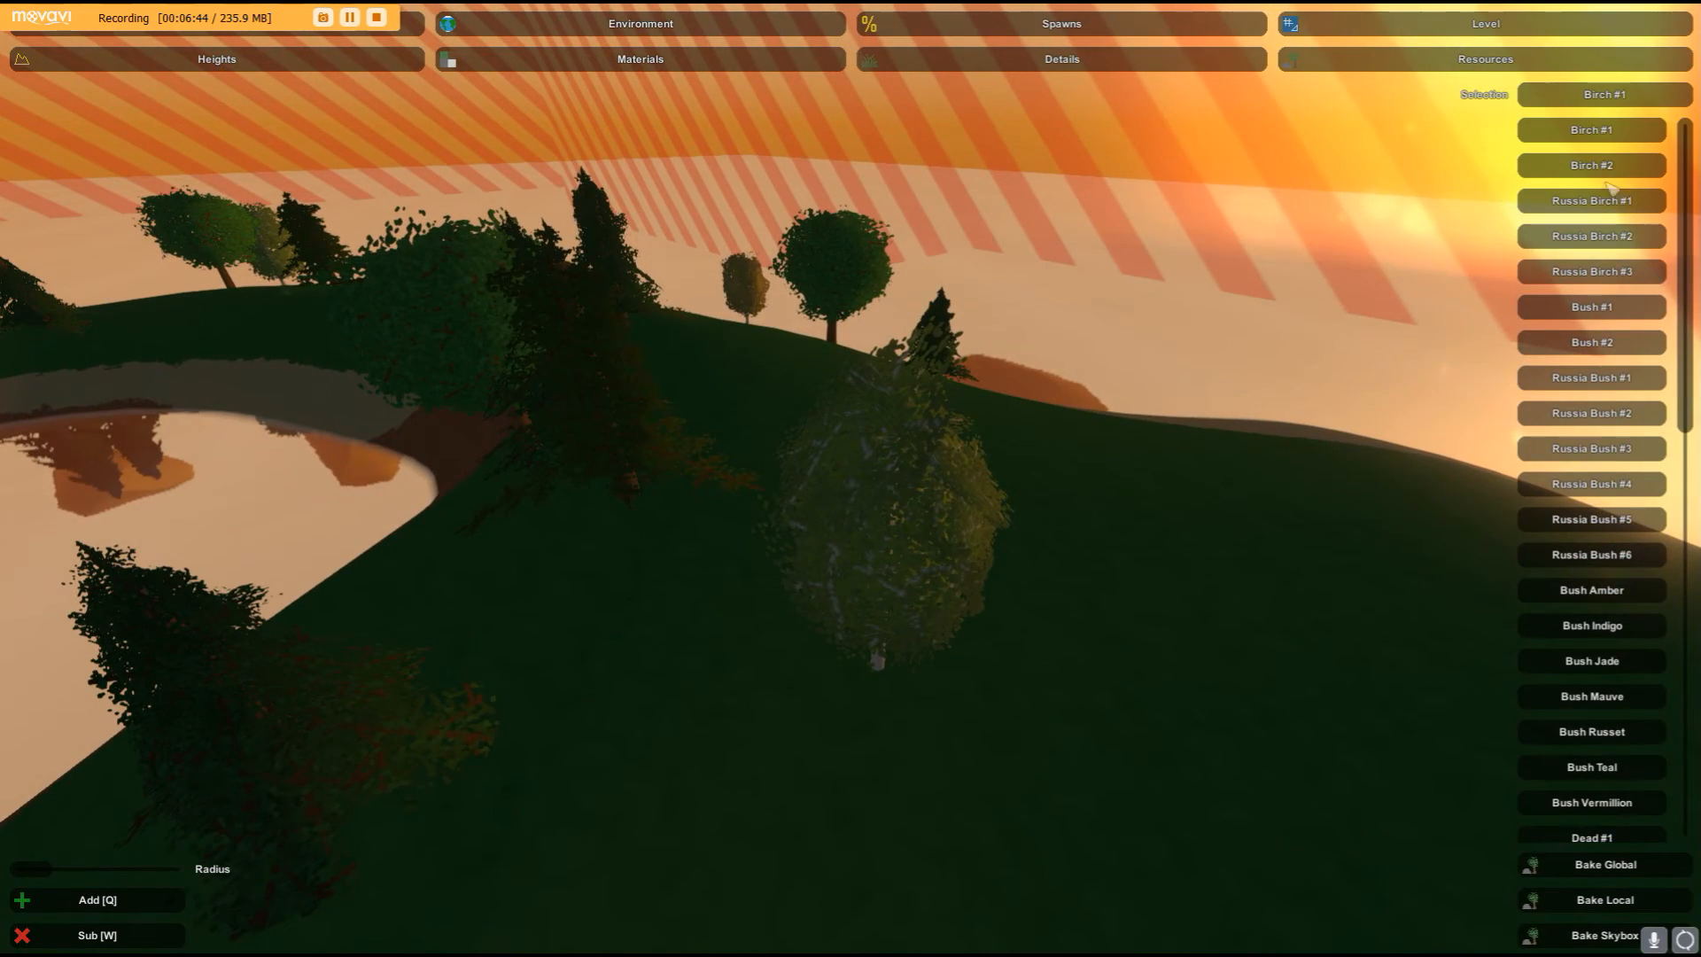
{"action": "left_click", "coordinate": [1097, 642]}
{"action": "right_click_drag", "start_coordinate": [1063, 624], "coordinate": [970, 656]}
{"action": "right_click_drag", "start_coordinate": [850, 479], "coordinate": [946, 525]}
- Switch the resource brush to subtract, widen its radius, and remove the trees from the ridge
{"action": "left_click", "coordinate": [74, 941]}
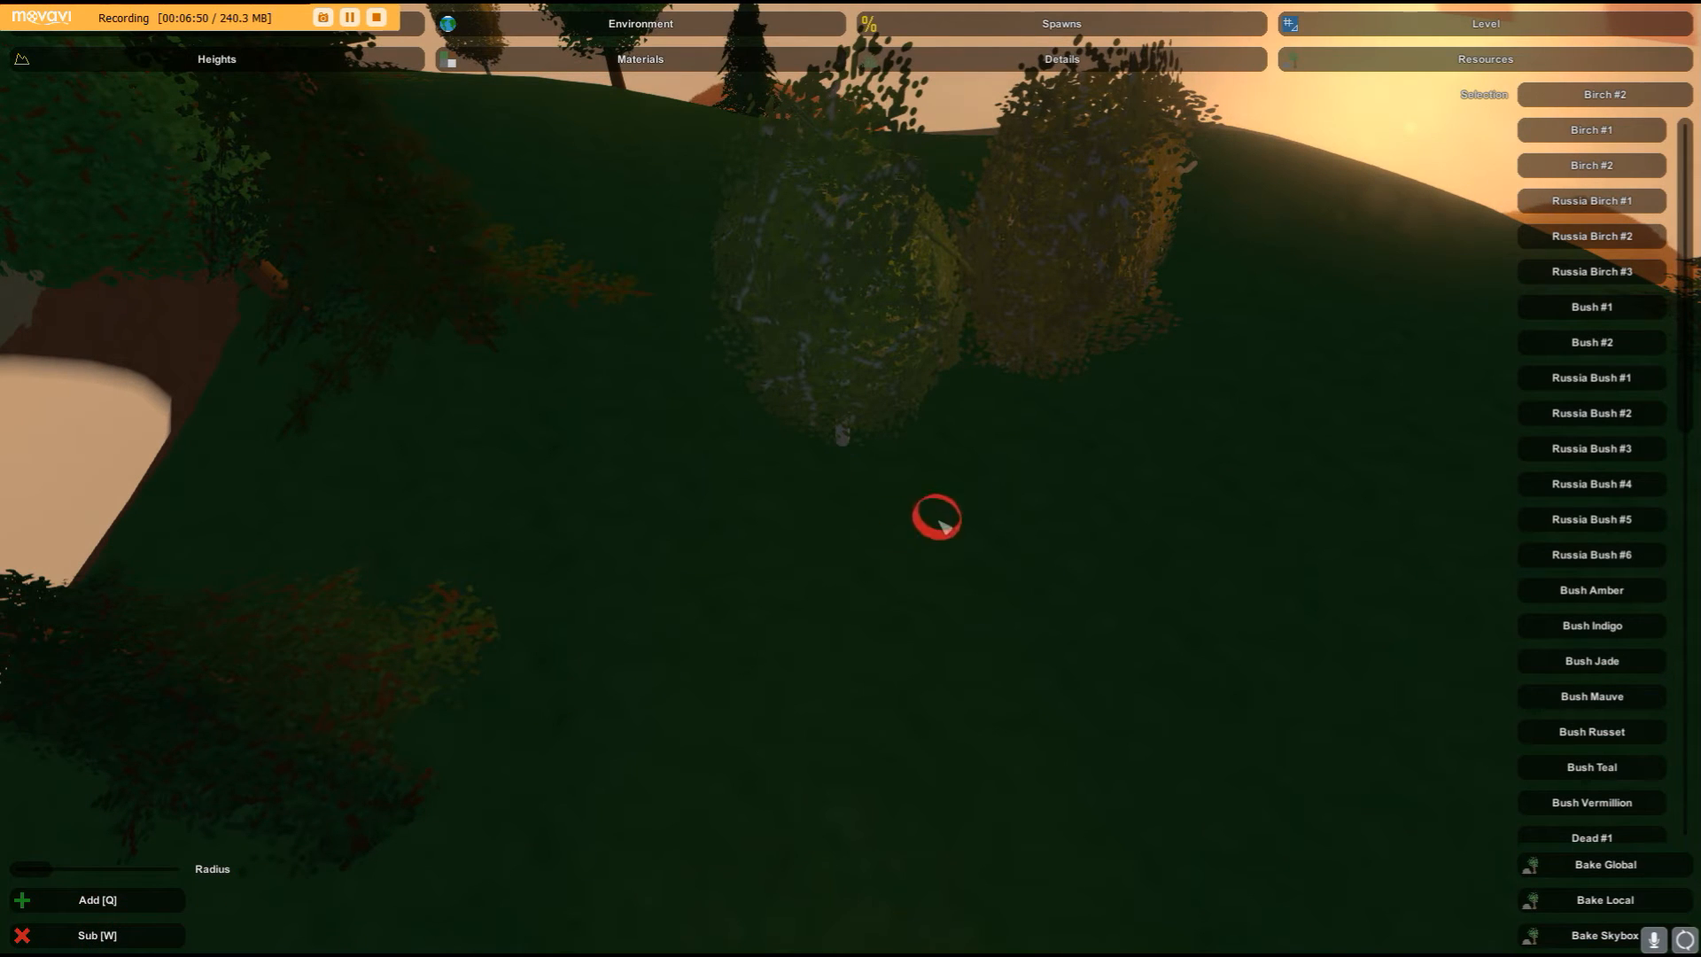
{"action": "left_click_drag", "start_coordinate": [34, 868], "coordinate": [191, 872]}
{"action": "key", "text": "s"}
{"action": "right_click_drag", "start_coordinate": [505, 779], "coordinate": [390, 700]}
{"action": "left_click_drag", "start_coordinate": [847, 487], "coordinate": [793, 615]}
{"action": "left_click", "coordinate": [1045, 502]}
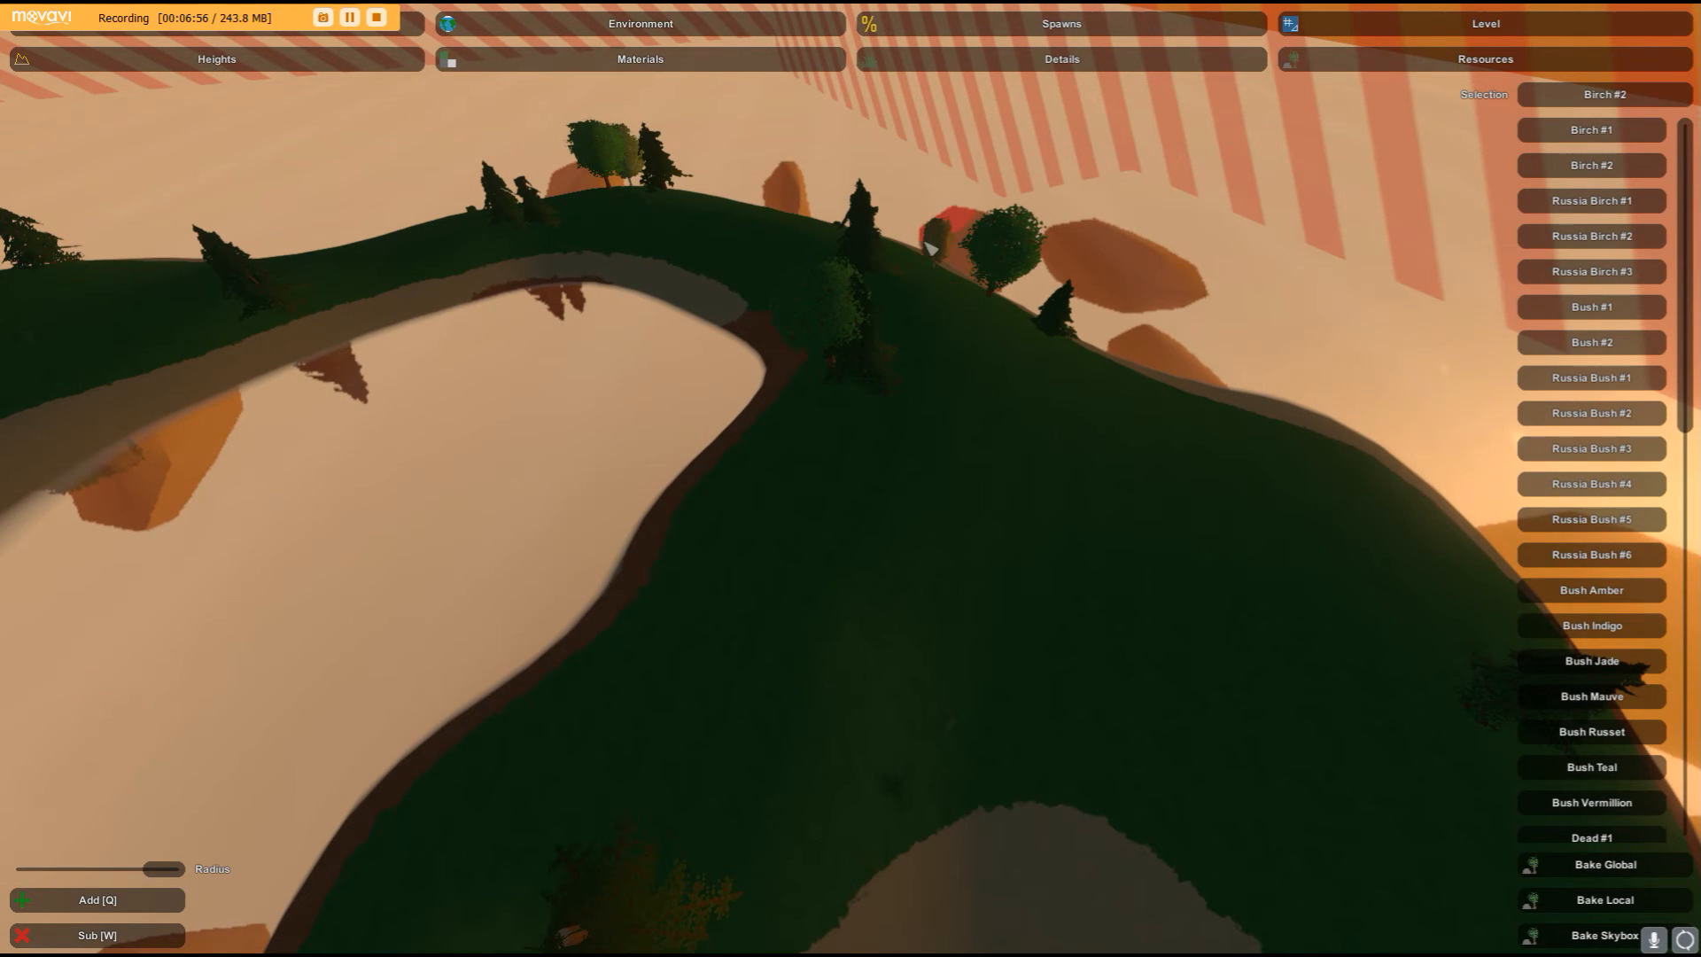
{"action": "left_click", "coordinate": [831, 379]}
{"action": "mouse_move", "coordinate": [895, 361]}
{"action": "left_mouse_down"}
{"action": "mouse_move", "coordinate": [926, 272]}
{"action": "mouse_move", "coordinate": [939, 279]}
{"action": "left_mouse_up"}
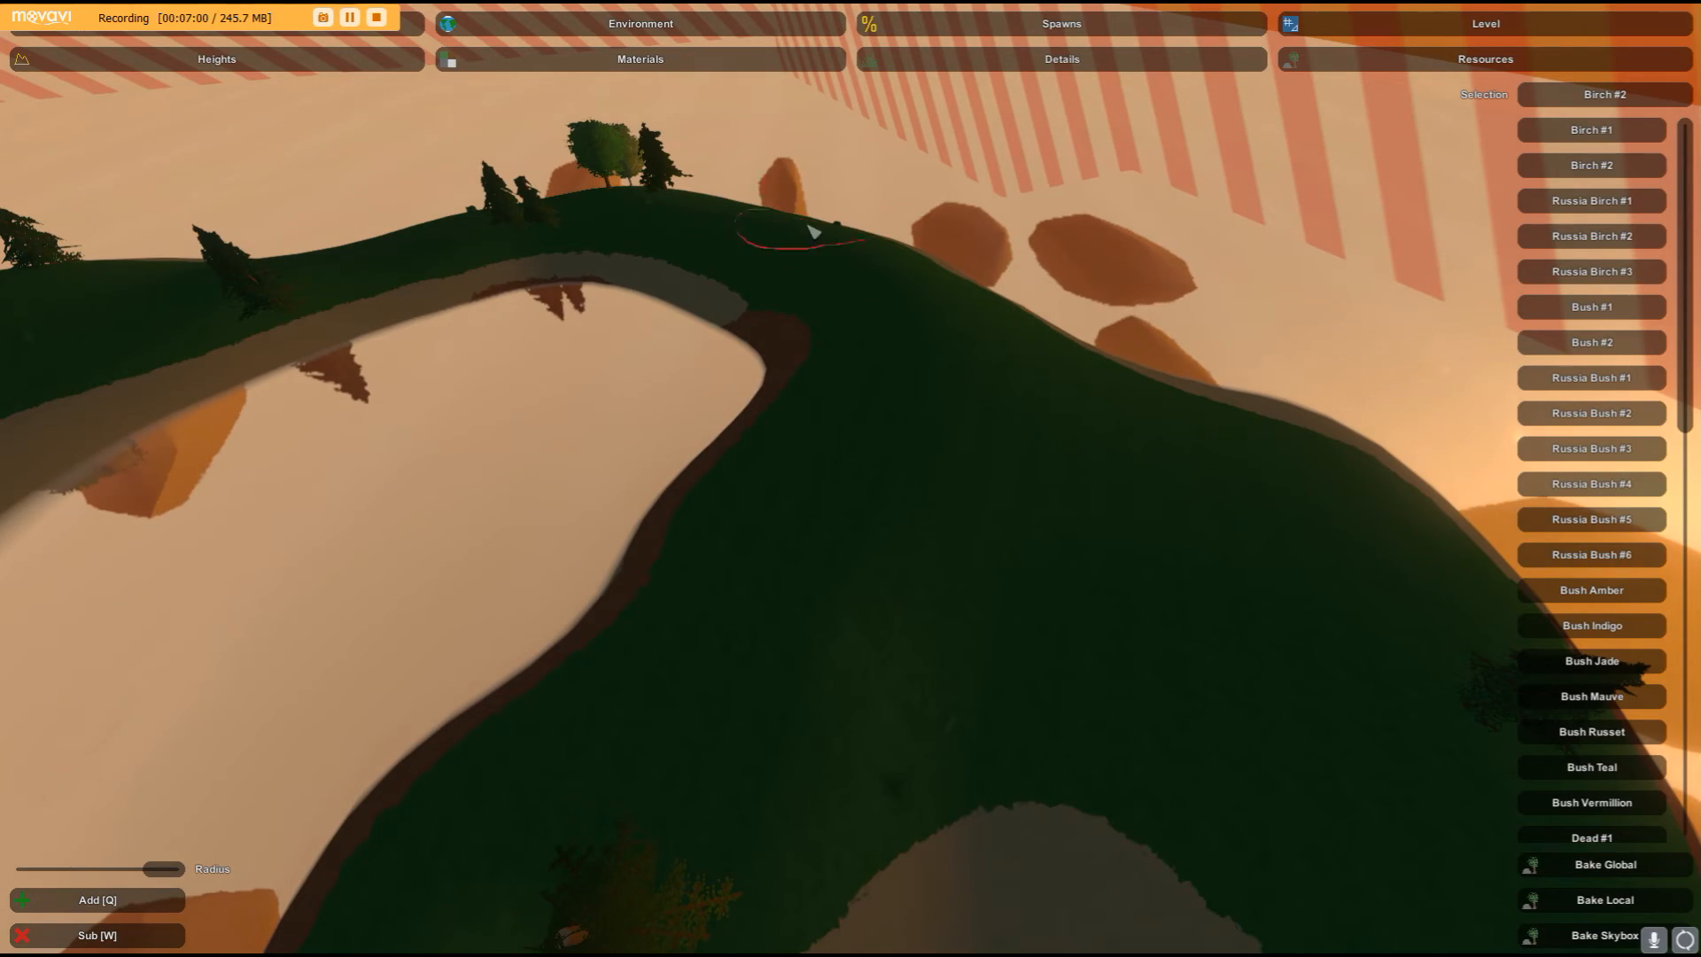
{"action": "left_click_drag", "start_coordinate": [813, 231], "coordinate": [569, 216]}
{"action": "mouse_move", "coordinate": [602, 197]}
{"action": "right_mouse_down"}
{"action": "mouse_move", "coordinate": [598, 212]}
{"action": "mouse_move", "coordinate": [266, 133]}
{"action": "mouse_move", "coordinate": [496, 186]}
{"action": "right_mouse_up"}
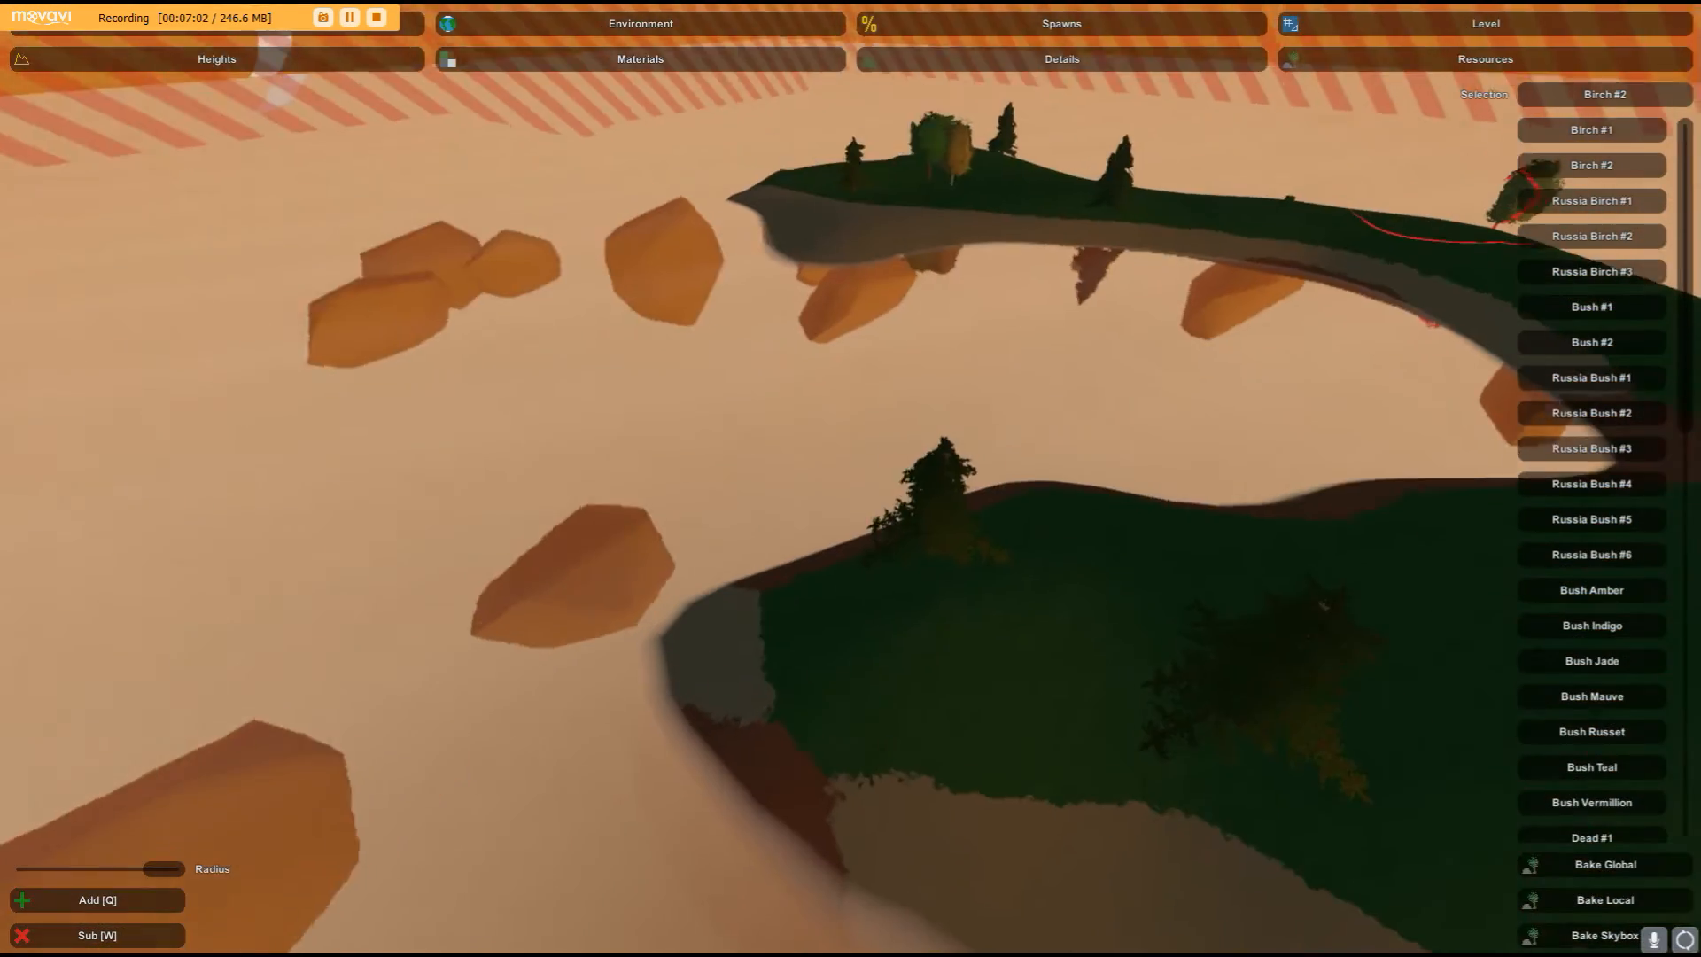
{"action": "right_click_drag", "start_coordinate": [850, 479], "coordinate": [872, 505]}
{"action": "left_click_drag", "start_coordinate": [956, 584], "coordinate": [1253, 550]}
{"action": "right_click_drag", "start_coordinate": [1252, 550], "coordinate": [860, 481]}
{"action": "left_click_drag", "start_coordinate": [861, 483], "coordinate": [884, 437]}
{"action": "mouse_move", "coordinate": [885, 437]}
{"action": "right_mouse_down"}
{"action": "mouse_move", "coordinate": [531, 354]}
{"action": "mouse_move", "coordinate": [850, 478]}
{"action": "right_mouse_up"}
{"action": "left_click_drag", "start_coordinate": [851, 478], "coordinate": [892, 554]}
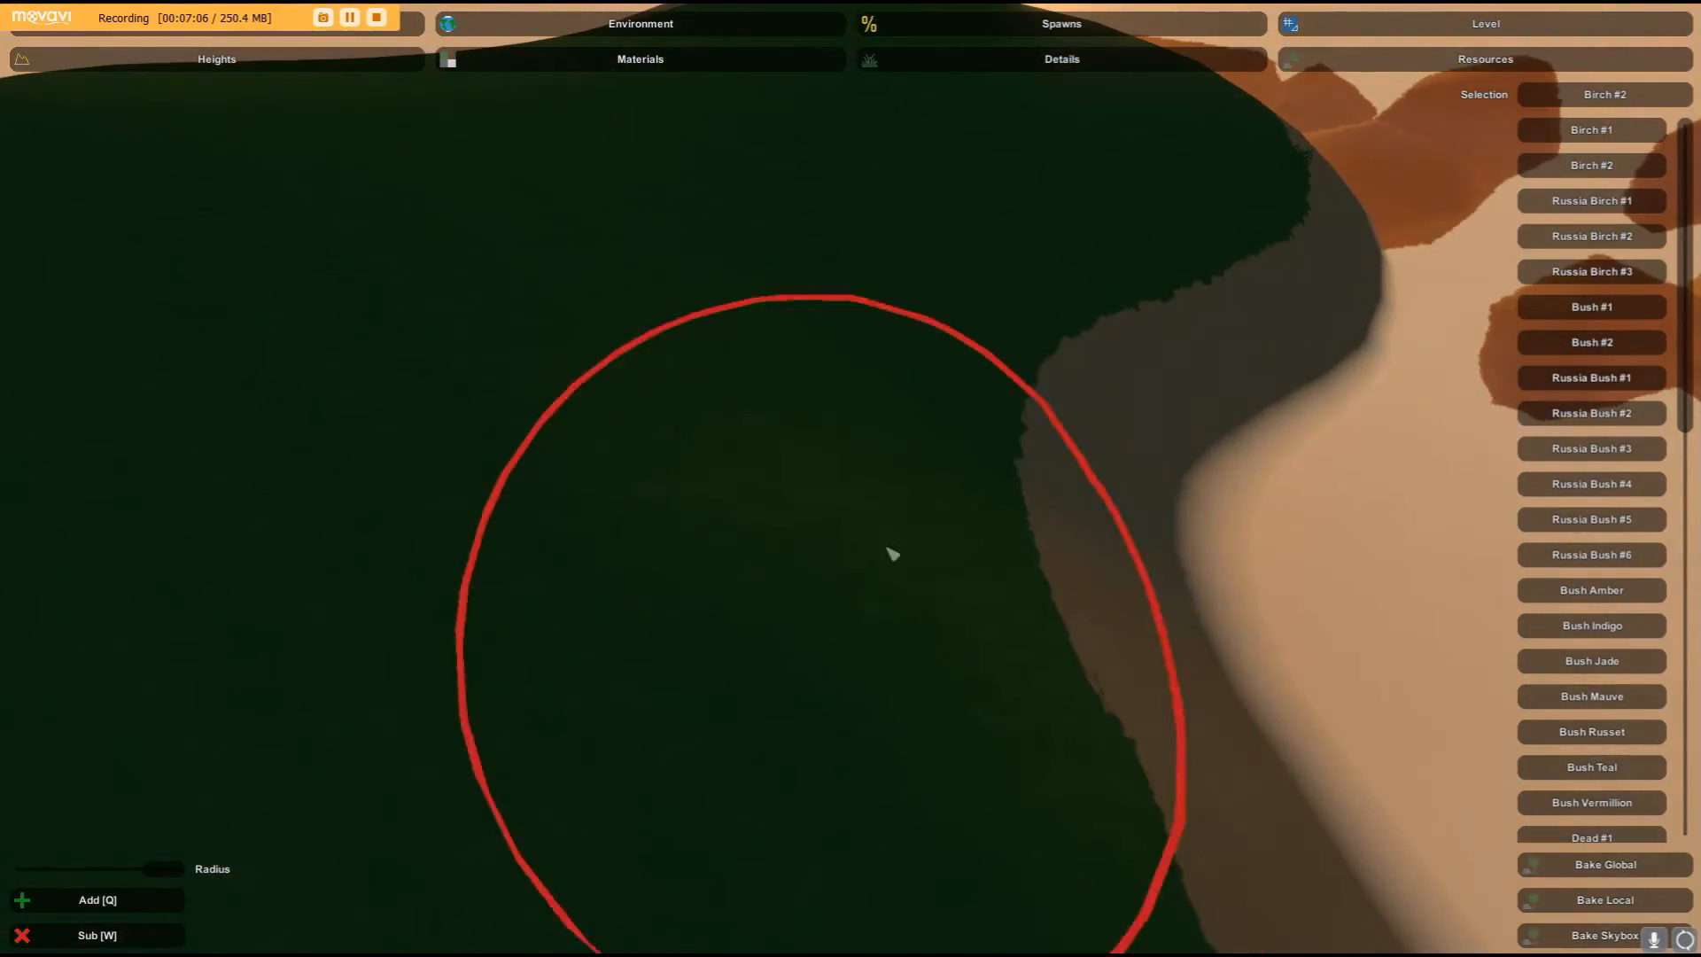
{"action": "mouse_move", "coordinate": [892, 555]}
{"action": "right_mouse_down"}
{"action": "mouse_move", "coordinate": [886, 354]}
{"action": "mouse_move", "coordinate": [930, 355]}
{"action": "mouse_move", "coordinate": [1018, 398]}
{"action": "mouse_move", "coordinate": [886, 372]}
{"action": "right_mouse_up"}
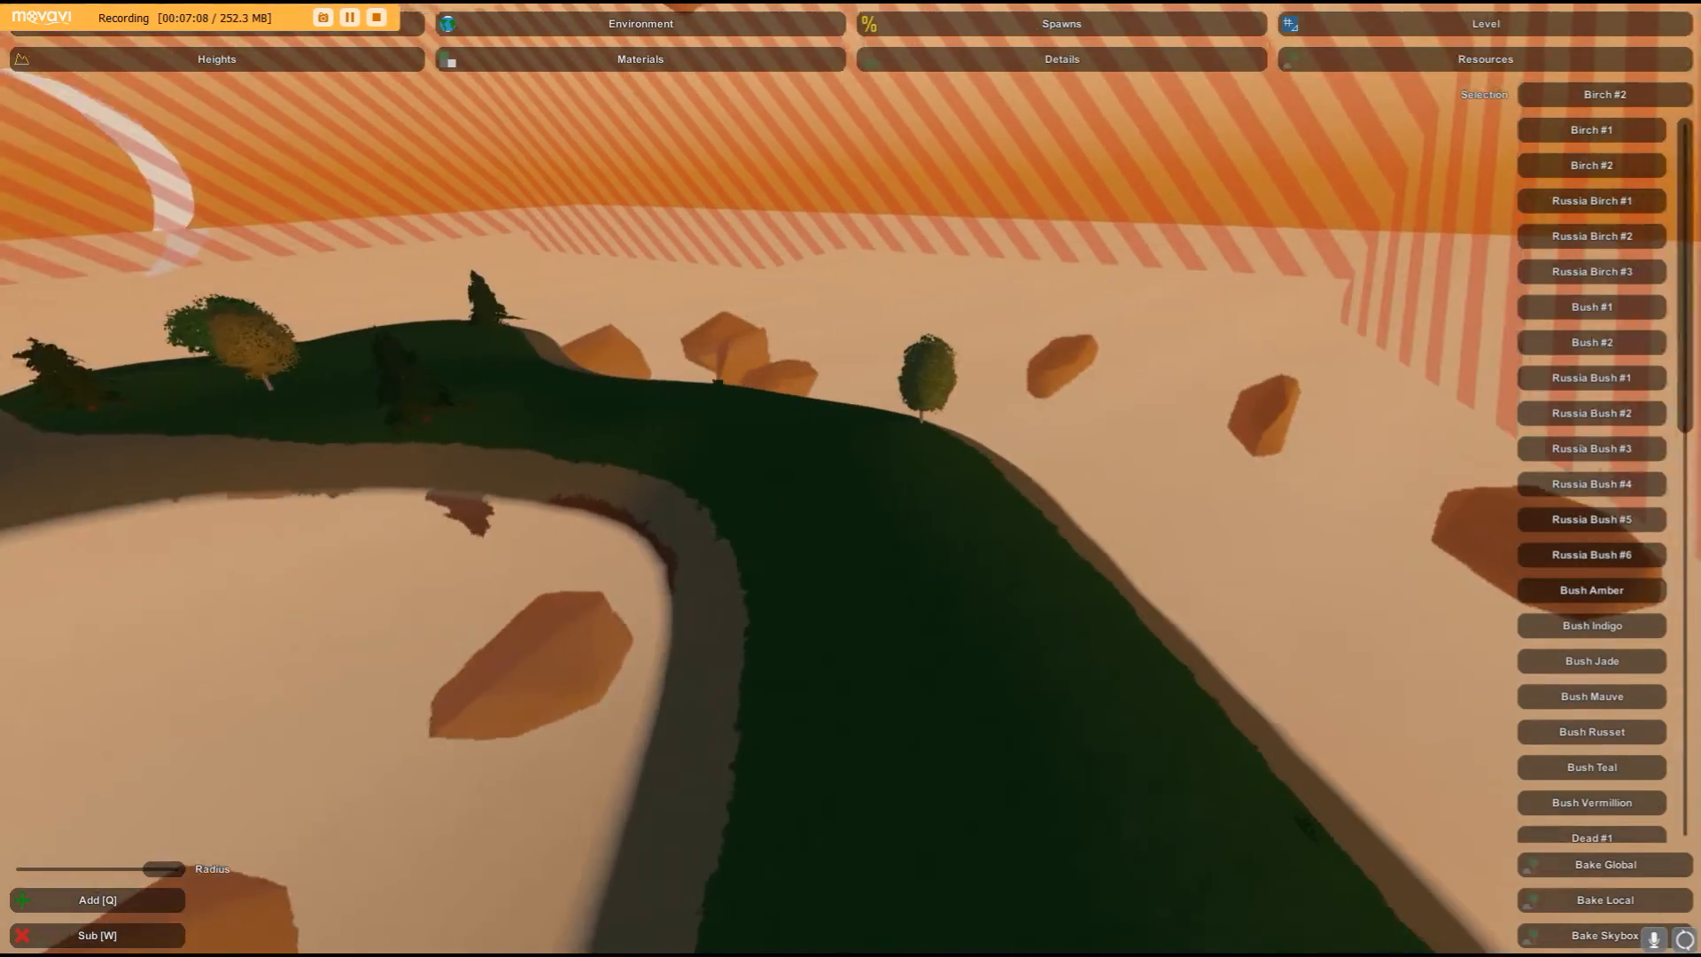
{"action": "right_click_drag", "start_coordinate": [850, 478], "coordinate": [872, 489]}
{"action": "left_click", "coordinate": [822, 450]}
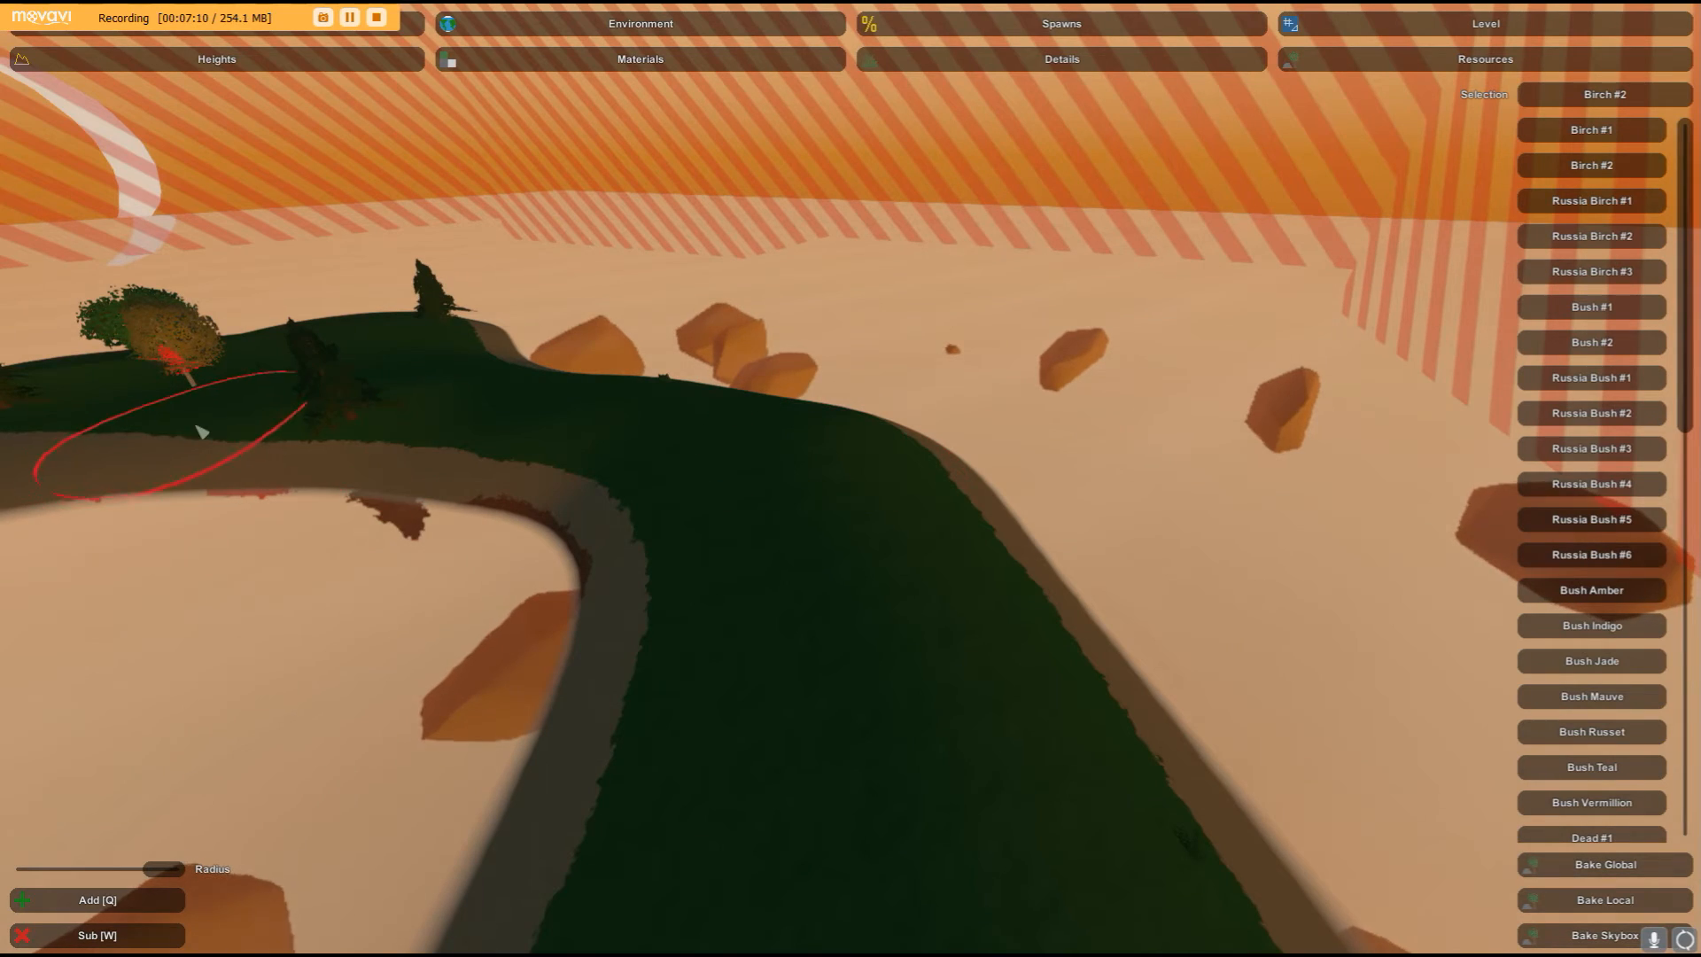
{"action": "left_click", "coordinate": [368, 421]}
{"action": "left_click", "coordinate": [190, 365]}
{"action": "right_click_drag", "start_coordinate": [189, 365], "coordinate": [44, 386]}
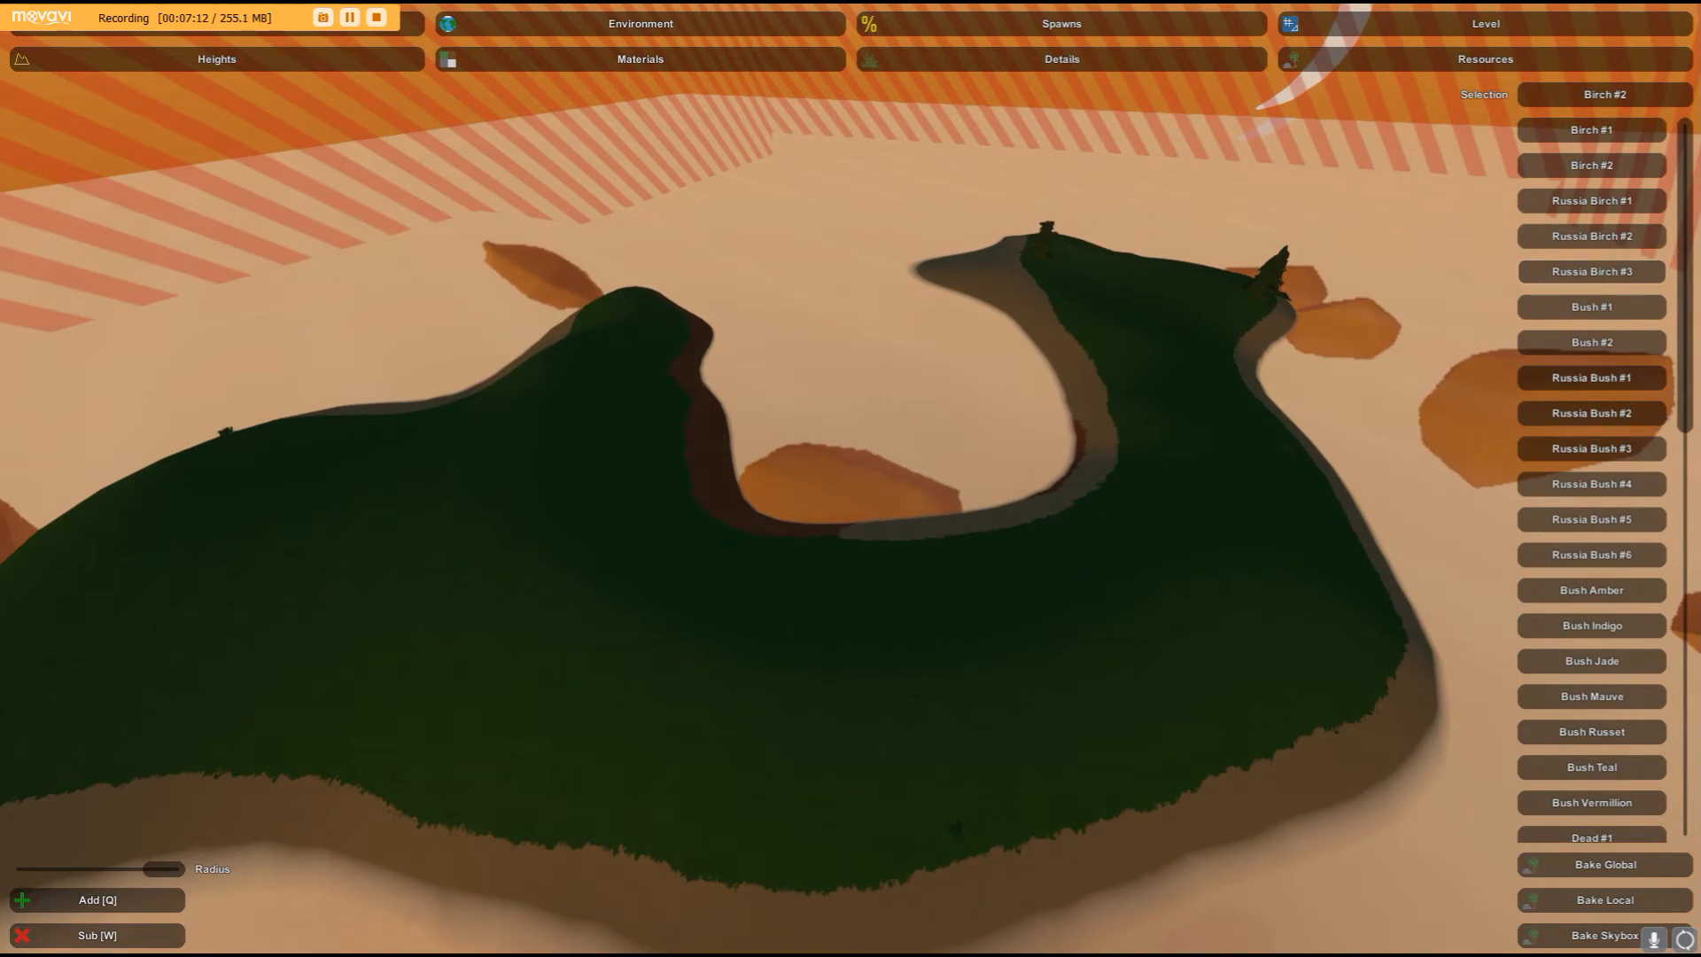
- Select Birch #1 and place birch trees spread across the wide part of the ridge
{"action": "left_click", "coordinate": [1569, 139]}
{"action": "mouse_move", "coordinate": [1238, 538]}
{"action": "right_mouse_down"}
{"action": "mouse_move", "coordinate": [842, 483]}
{"action": "mouse_move", "coordinate": [895, 470]}
{"action": "mouse_move", "coordinate": [957, 549]}
{"action": "right_mouse_up"}
{"action": "key", "text": "w"}
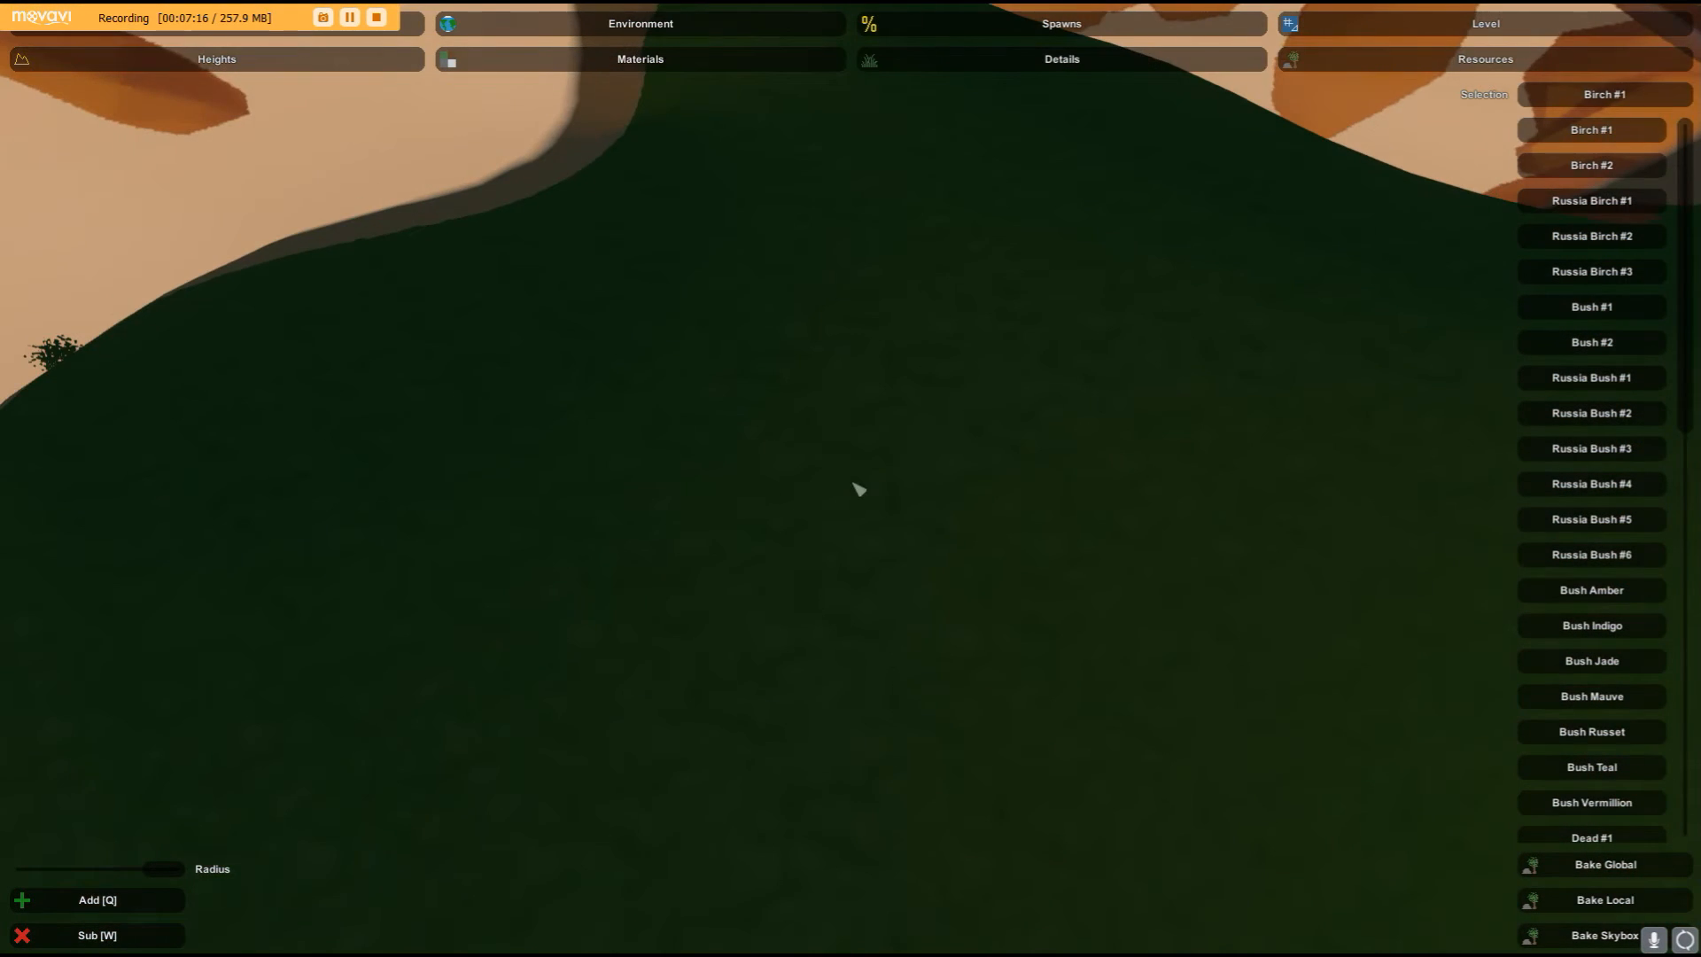
{"action": "left_click", "coordinate": [581, 434]}
{"action": "key", "text": "s"}
{"action": "right_click_drag", "start_coordinate": [580, 434], "coordinate": [850, 487]}
{"action": "left_click", "coordinate": [846, 527]}
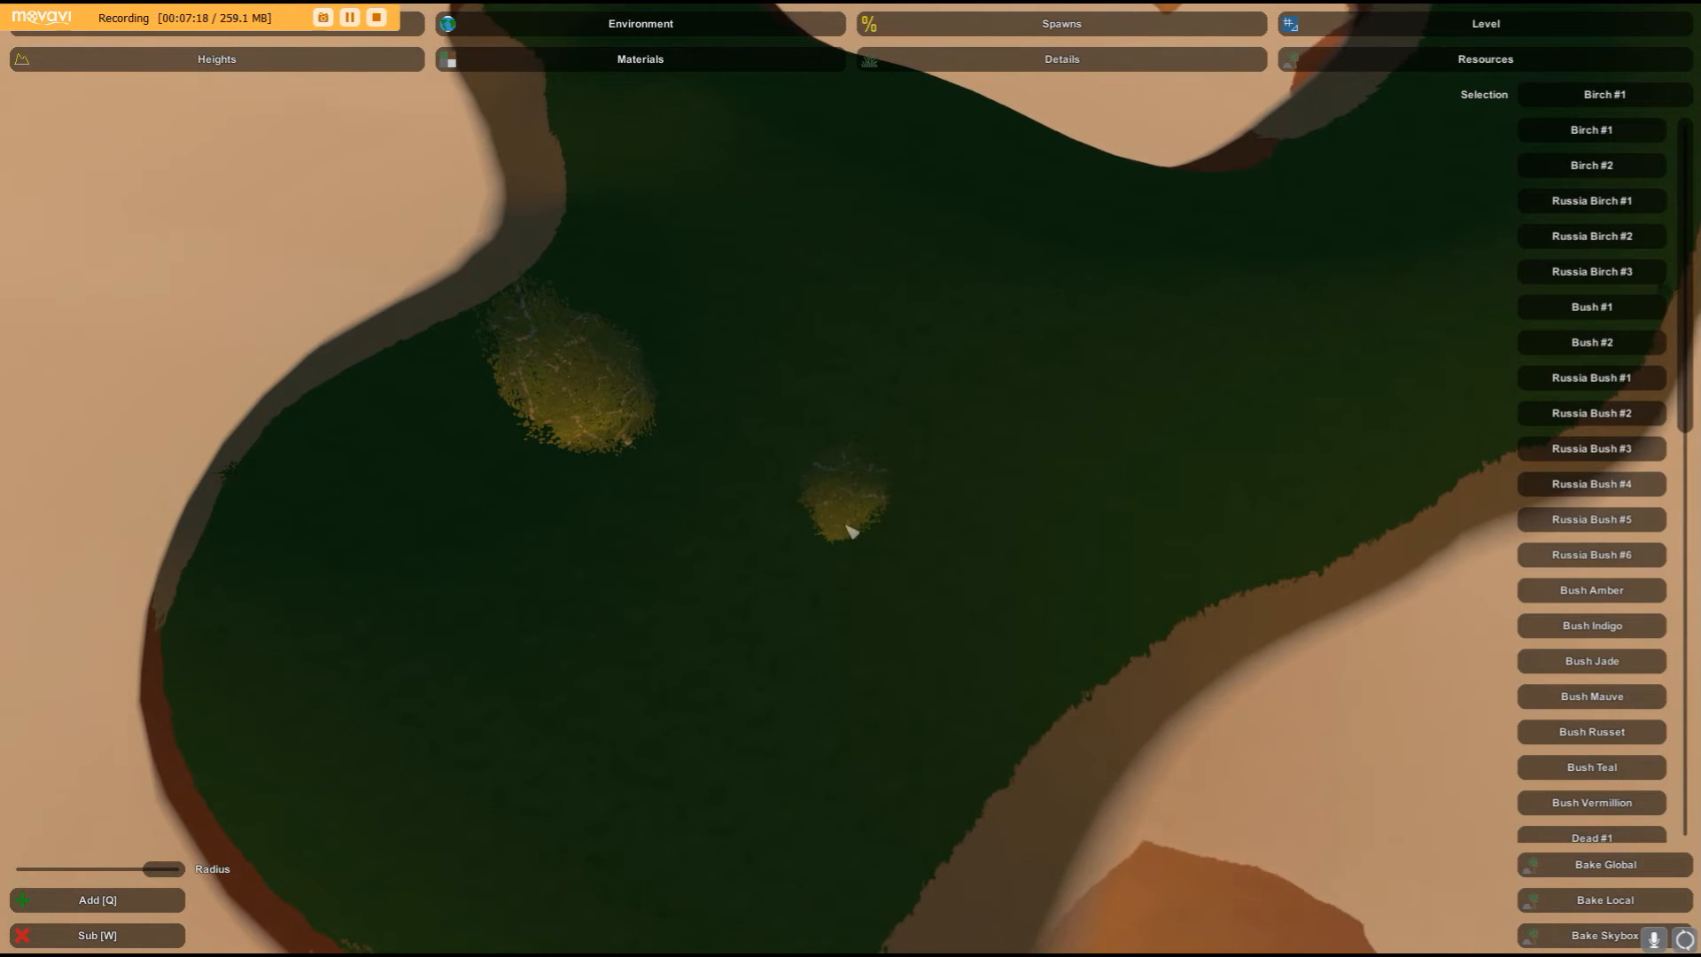
{"action": "left_click", "coordinate": [463, 697]}
{"action": "left_click", "coordinate": [779, 768]}
{"action": "left_click", "coordinate": [822, 145]}
{"action": "left_click", "coordinate": [959, 257]}
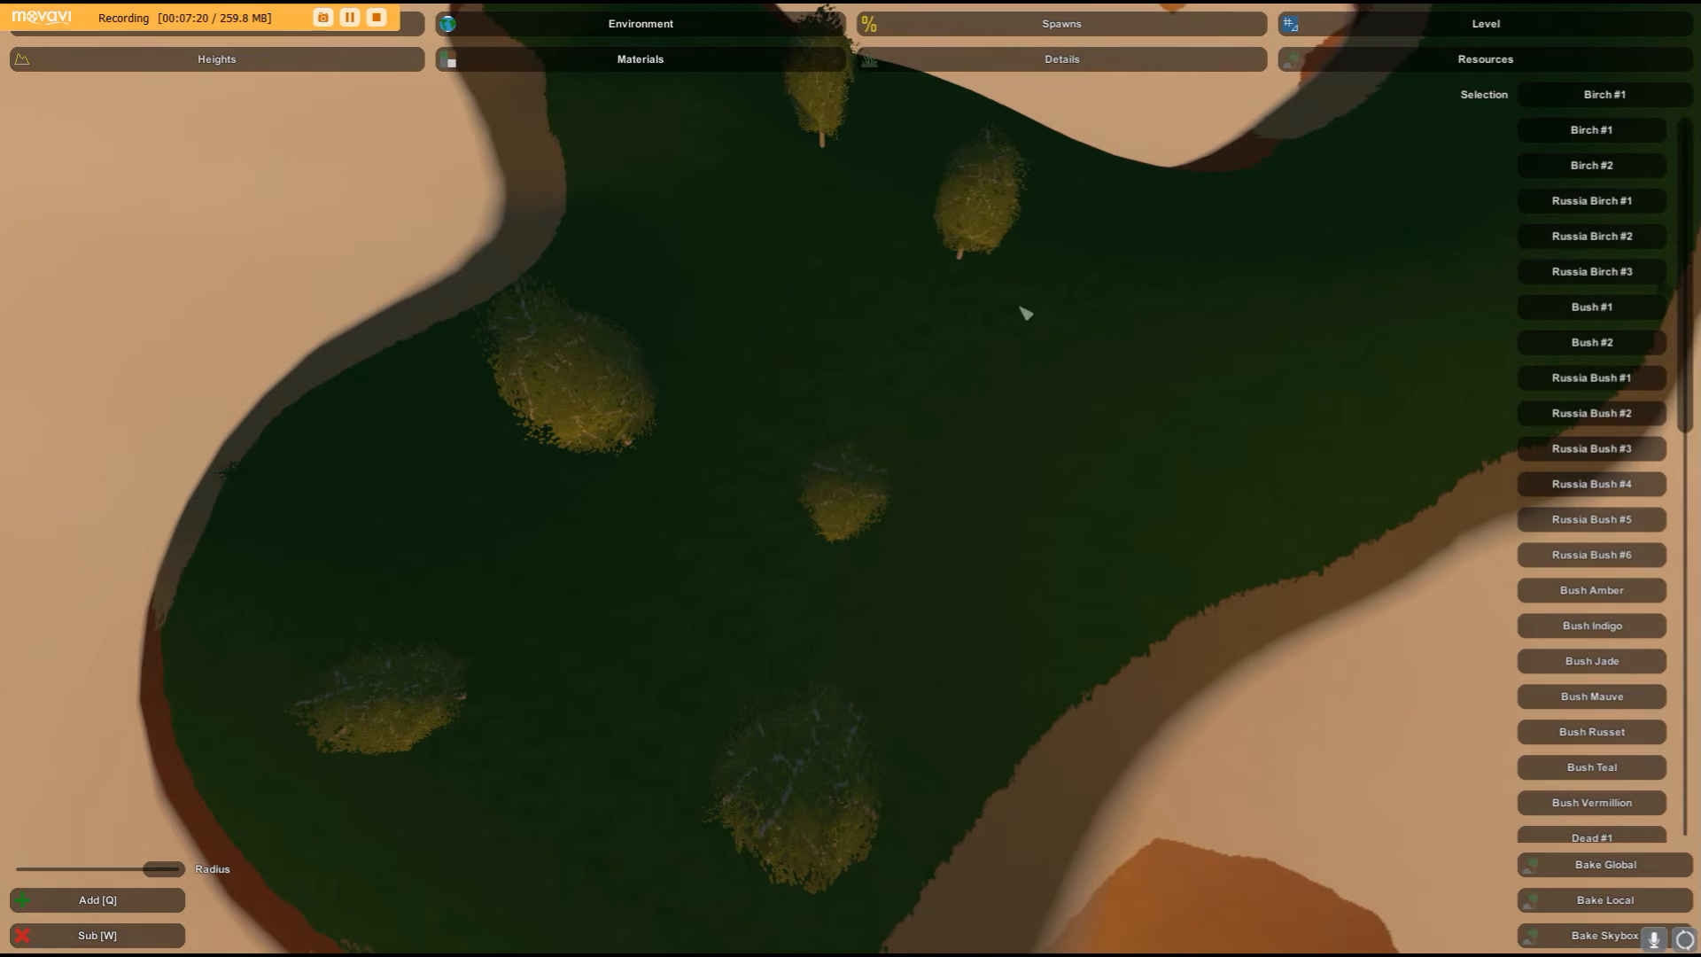
{"action": "left_click", "coordinate": [1081, 391]}
{"action": "left_click", "coordinate": [688, 206]}
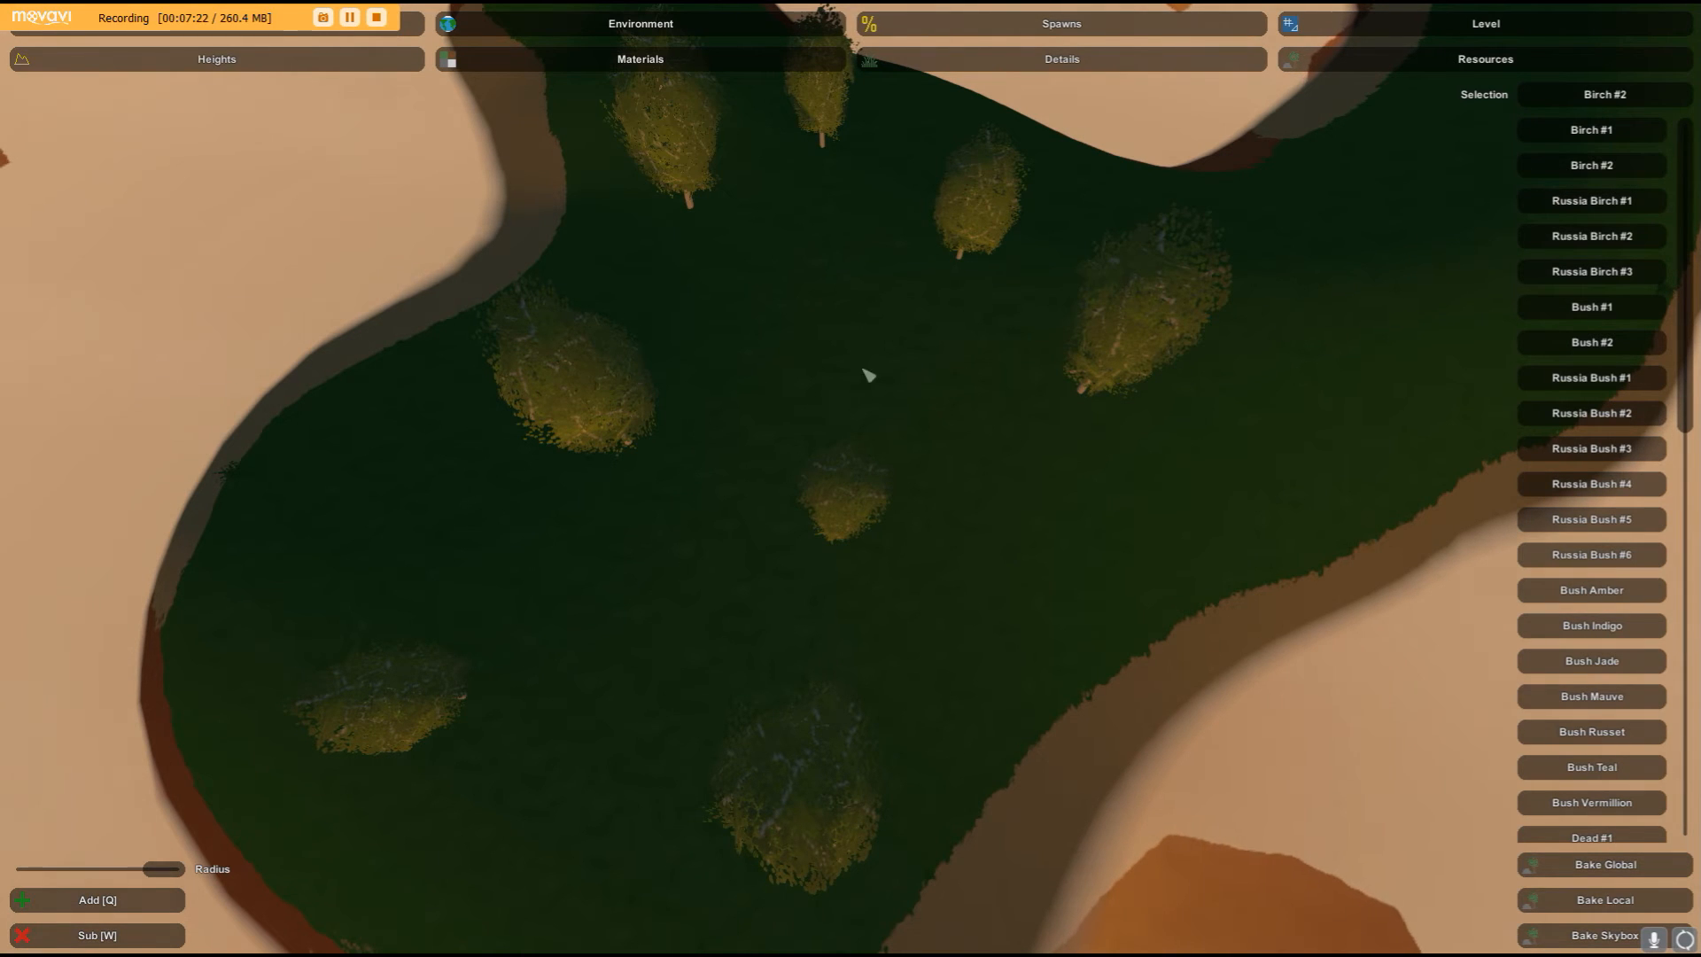
- Place Birch #2 trees among the existing birches to fill the clearing
{"action": "left_click", "coordinate": [801, 268]}
{"action": "left_click", "coordinate": [806, 346]}
{"action": "left_click", "coordinate": [972, 367]}
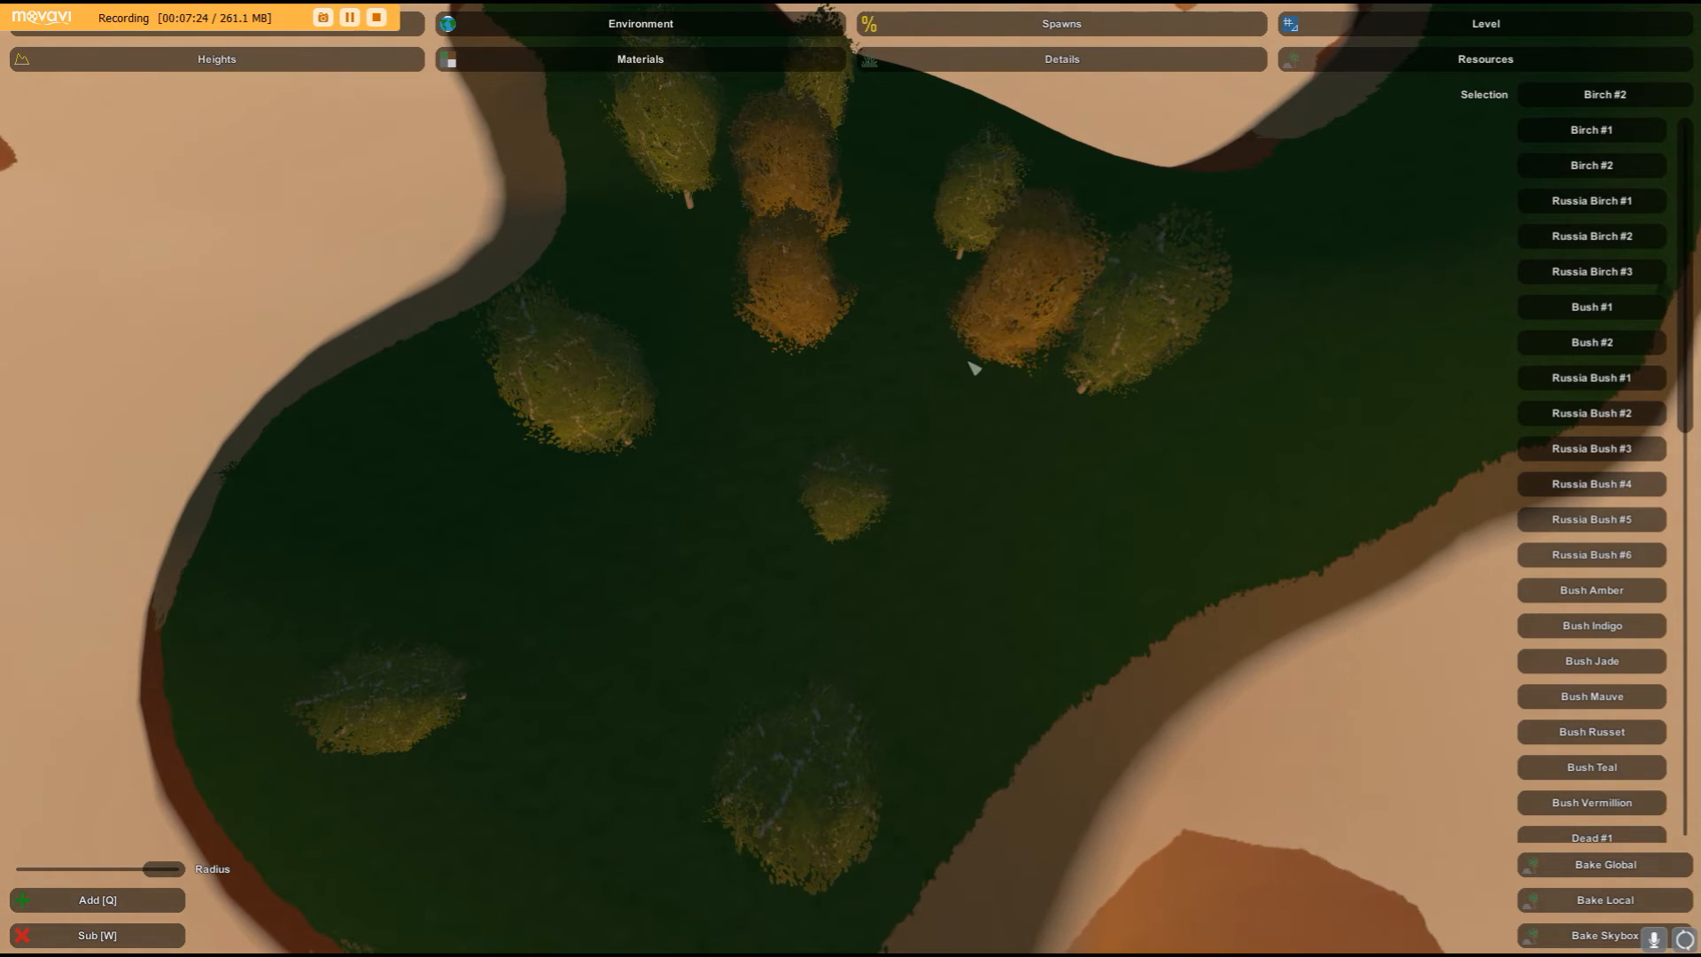
{"action": "left_click", "coordinate": [970, 556]}
{"action": "left_click", "coordinate": [728, 453]}
{"action": "left_click", "coordinate": [700, 704]}
{"action": "left_click", "coordinate": [873, 732]}
{"action": "left_click", "coordinate": [371, 649]}
{"action": "left_click", "coordinate": [509, 538]}
- Select Pine #1 and place pine trees between the birches on the ridge
{"action": "key", "text": "w"}
{"action": "right_click_drag", "start_coordinate": [510, 538], "coordinate": [1036, 425]}
{"action": "key", "text": "s"}
{"action": "scroll", "coordinate": [1615, 458], "scroll_direction": "down", "scroll_amount": 1}
{"action": "scroll", "coordinate": [1615, 456], "scroll_direction": "up", "scroll_amount": 1}
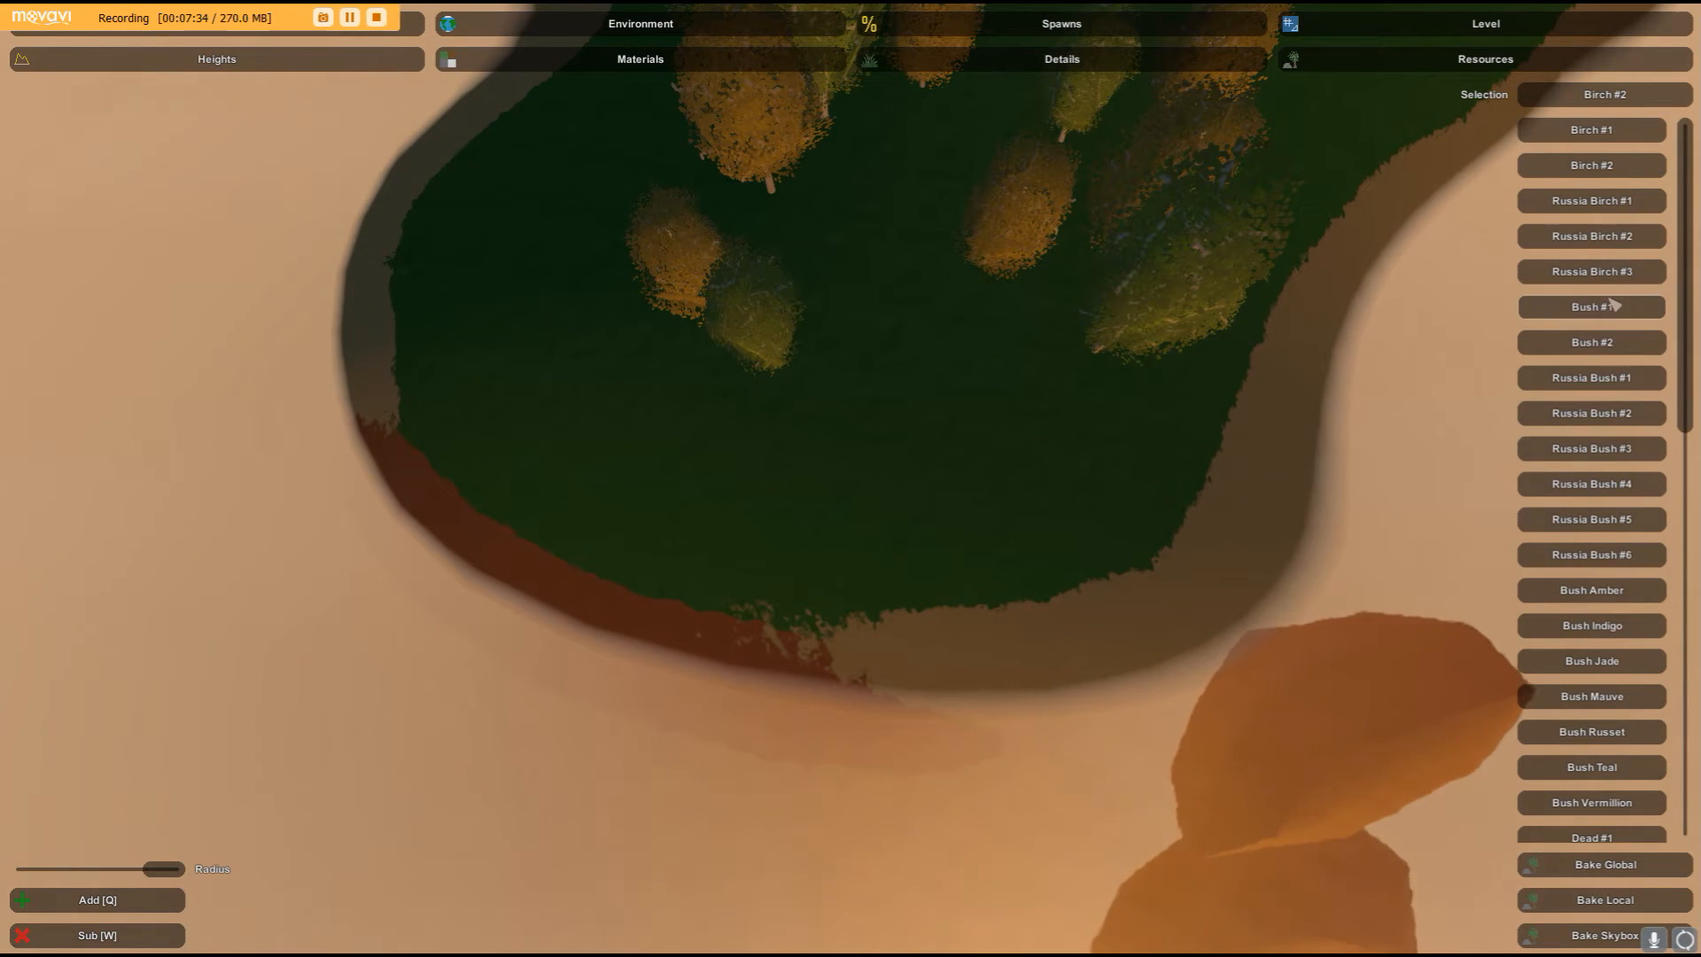
{"action": "scroll", "coordinate": [1585, 295], "scroll_direction": "down", "scroll_amount": 3}
{"action": "scroll", "coordinate": [1585, 295], "scroll_direction": "down", "scroll_amount": 5}
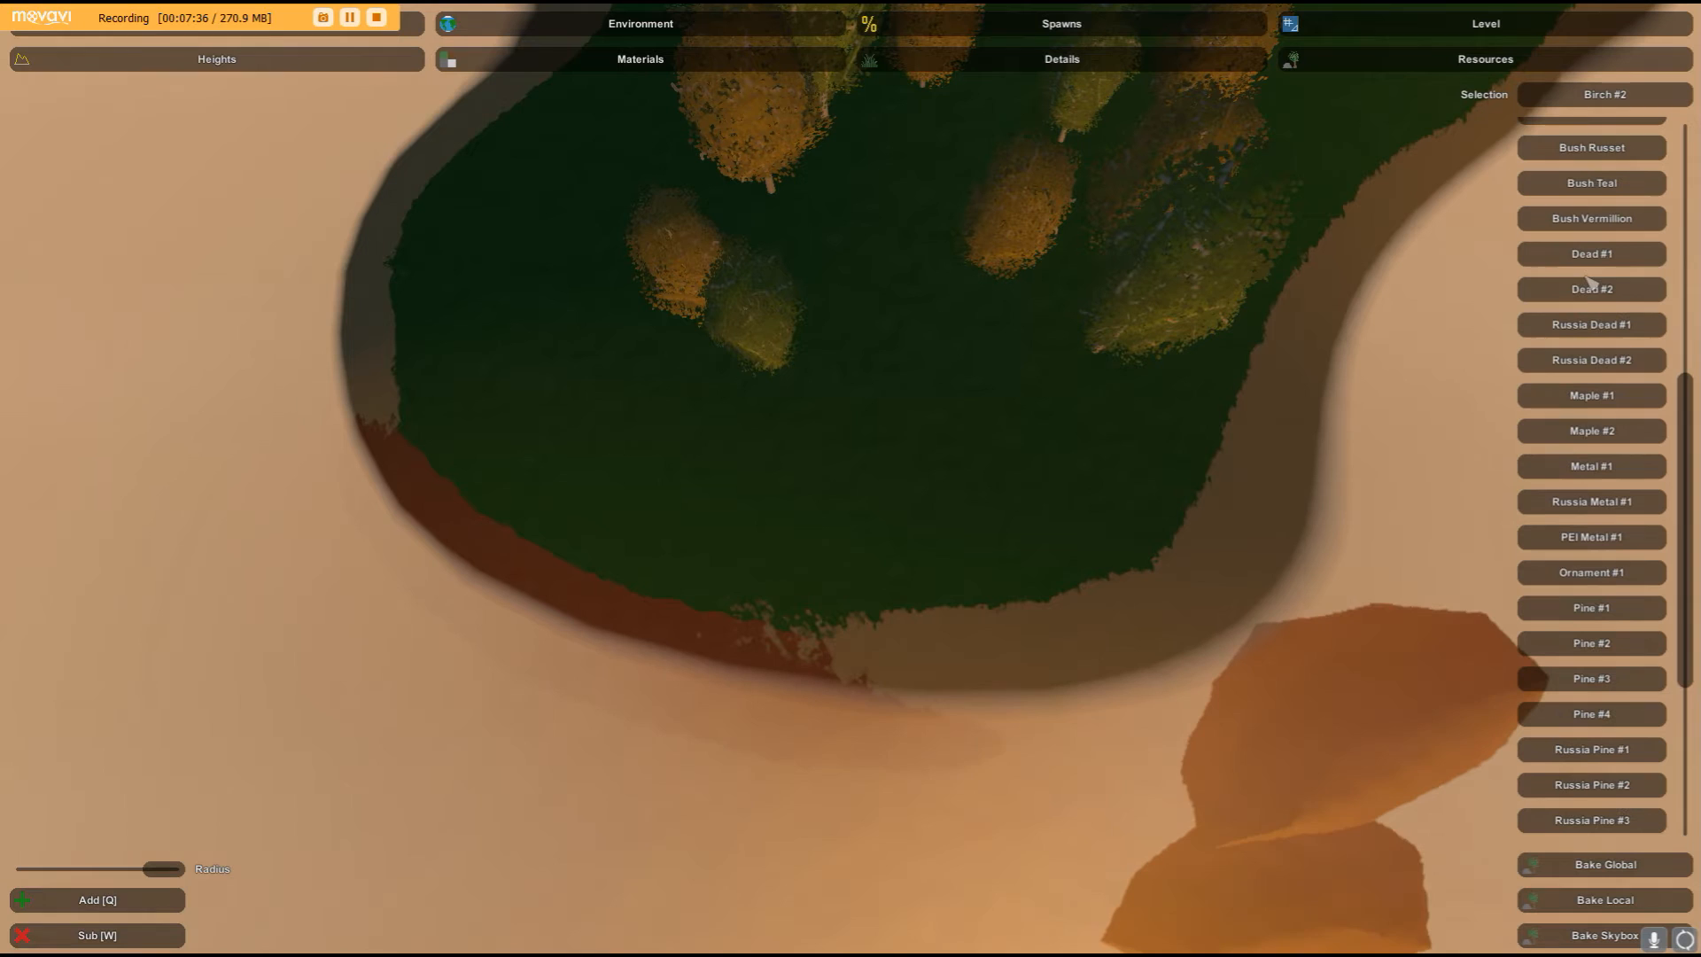
{"action": "left_click", "coordinate": [1592, 608]}
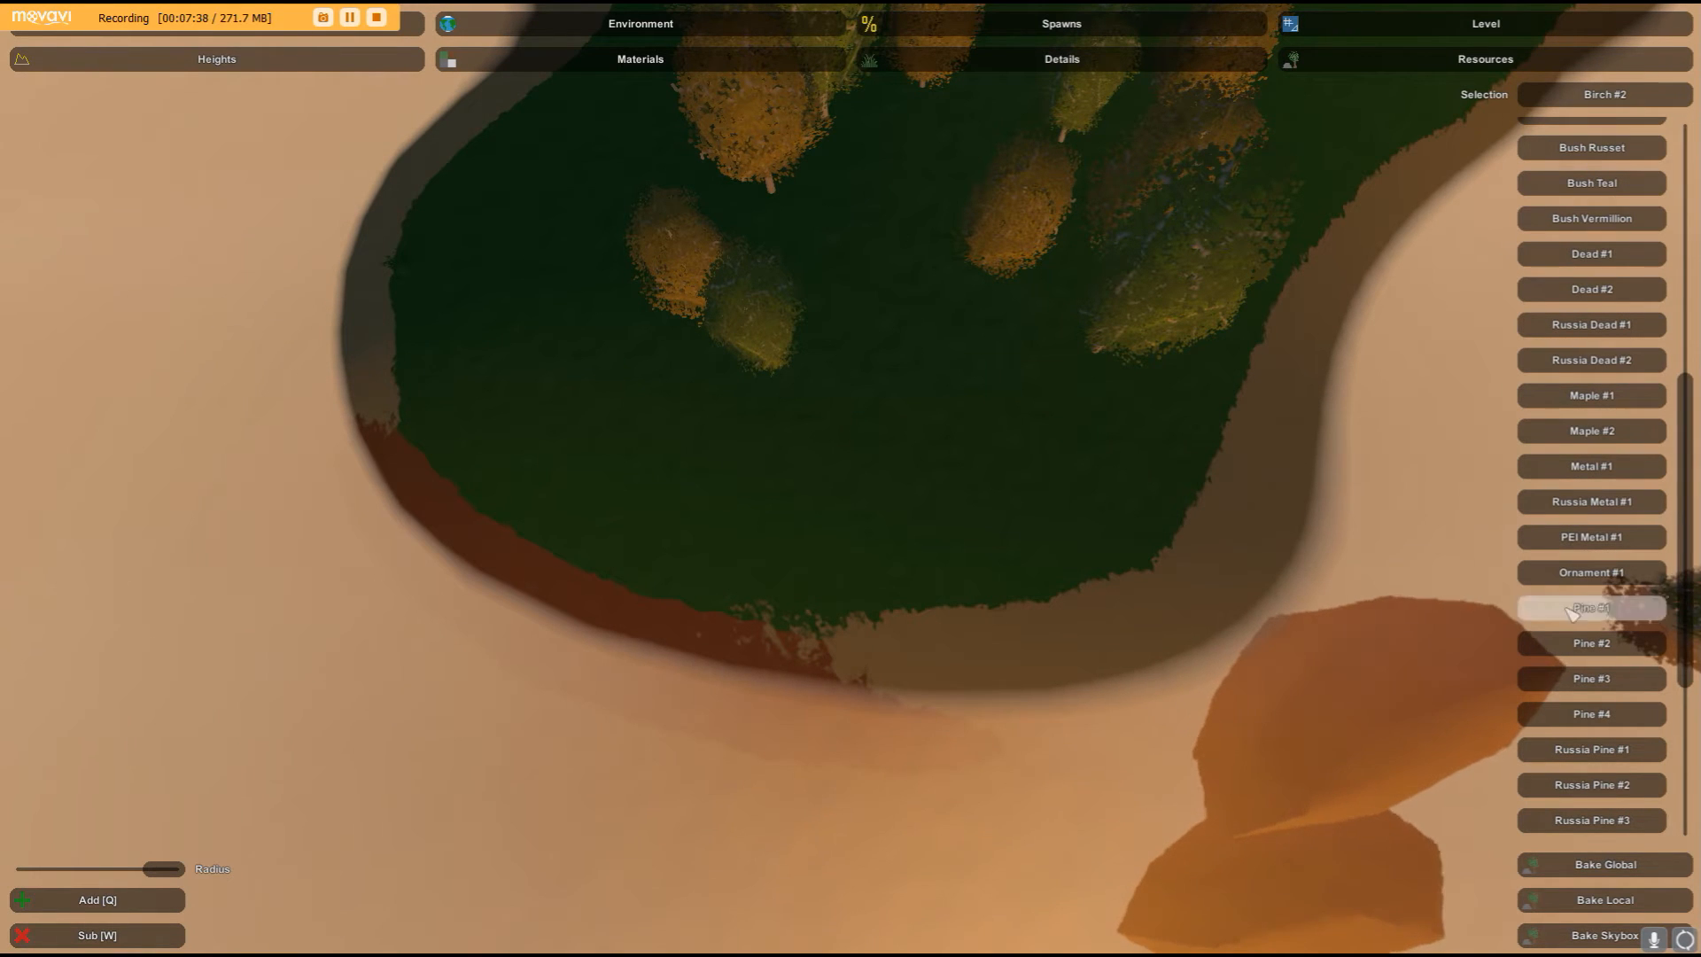
{"action": "left_click", "coordinate": [1038, 434]}
{"action": "left_click", "coordinate": [890, 228]}
{"action": "right_click_drag", "start_coordinate": [890, 228], "coordinate": [602, 248]}
{"action": "key", "text": "s"}
{"action": "left_click", "coordinate": [1045, 404]}
{"action": "left_click", "coordinate": [1125, 563]}
{"action": "left_click", "coordinate": [932, 484]}
{"action": "left_click", "coordinate": [1032, 270]}
{"action": "left_click", "coordinate": [1162, 411]}
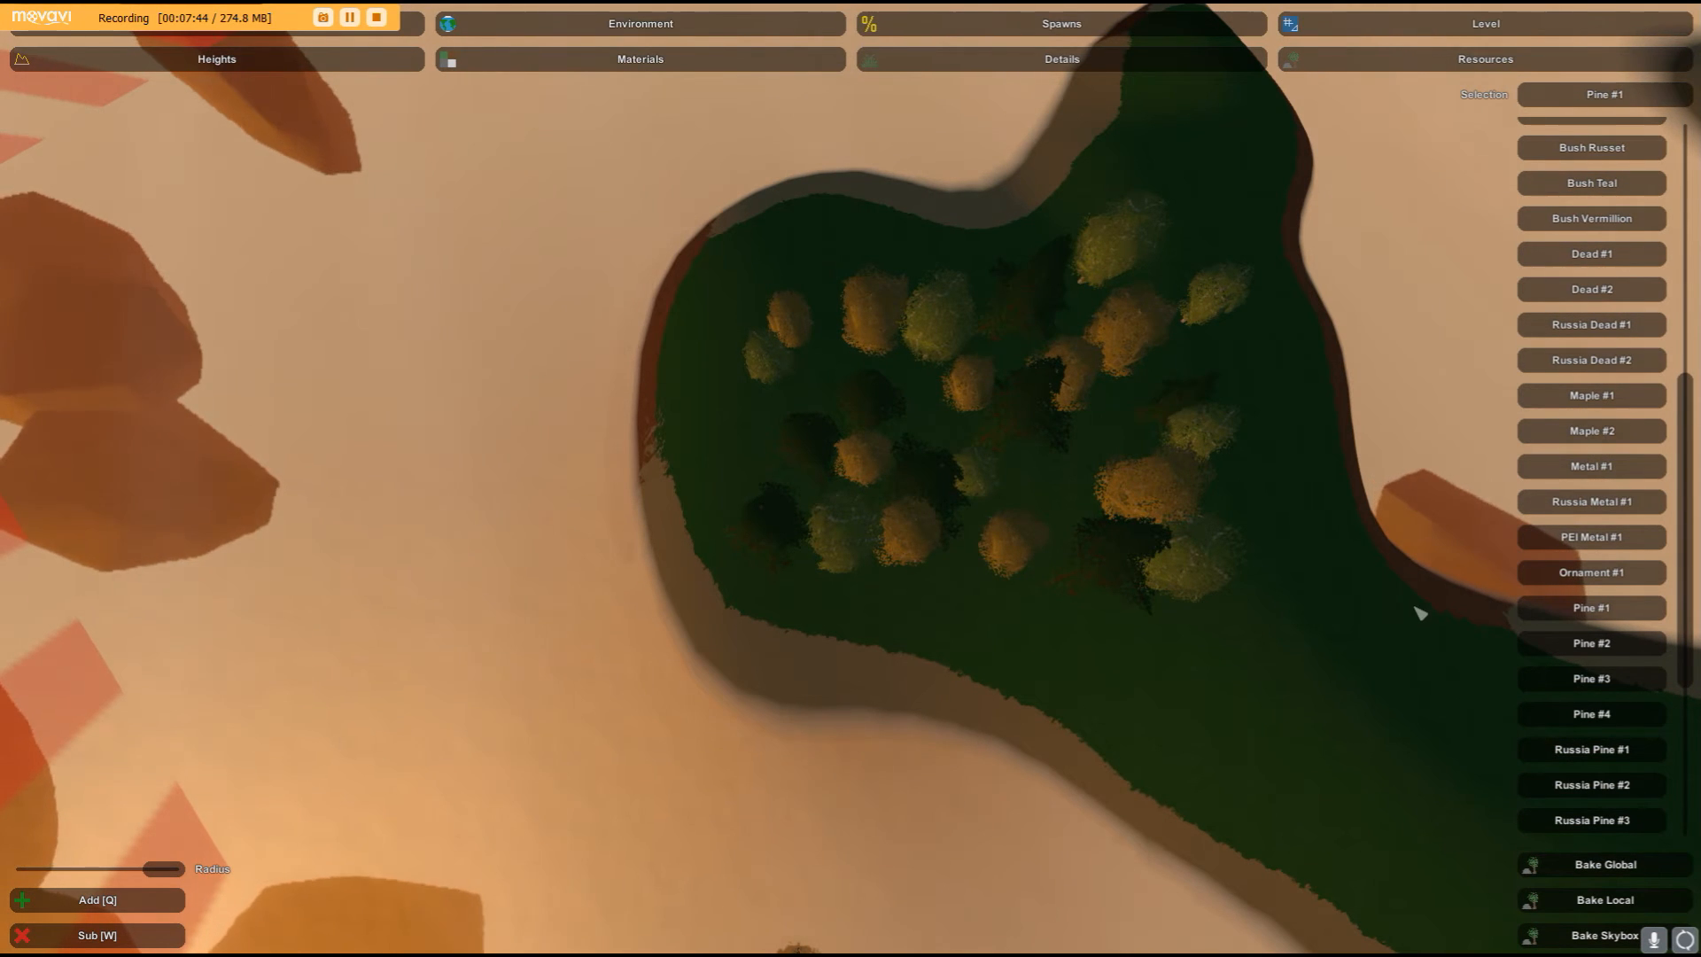
- Select Ornament #1 and place a decorated tree near the ridge edge
{"action": "right_click_drag", "start_coordinate": [1363, 567], "coordinate": [1452, 443]}
{"action": "key", "text": "w"}
{"action": "right_click_drag", "start_coordinate": [851, 478], "coordinate": [851, 558]}
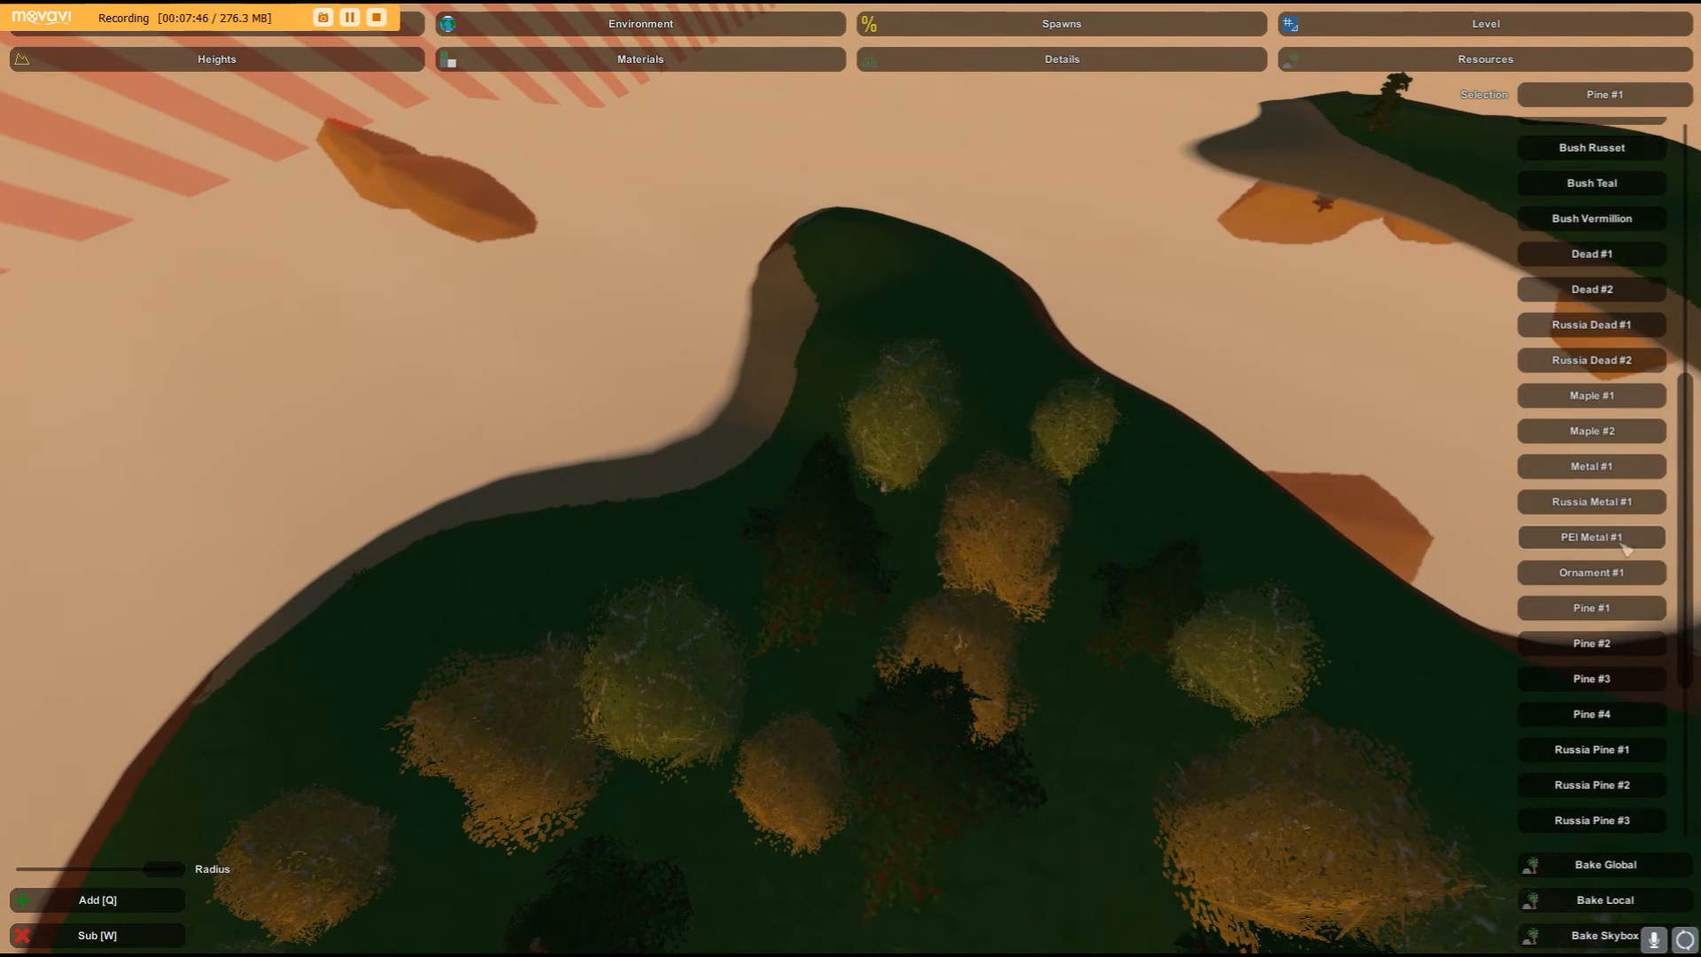
{"action": "left_click", "coordinate": [1360, 660]}
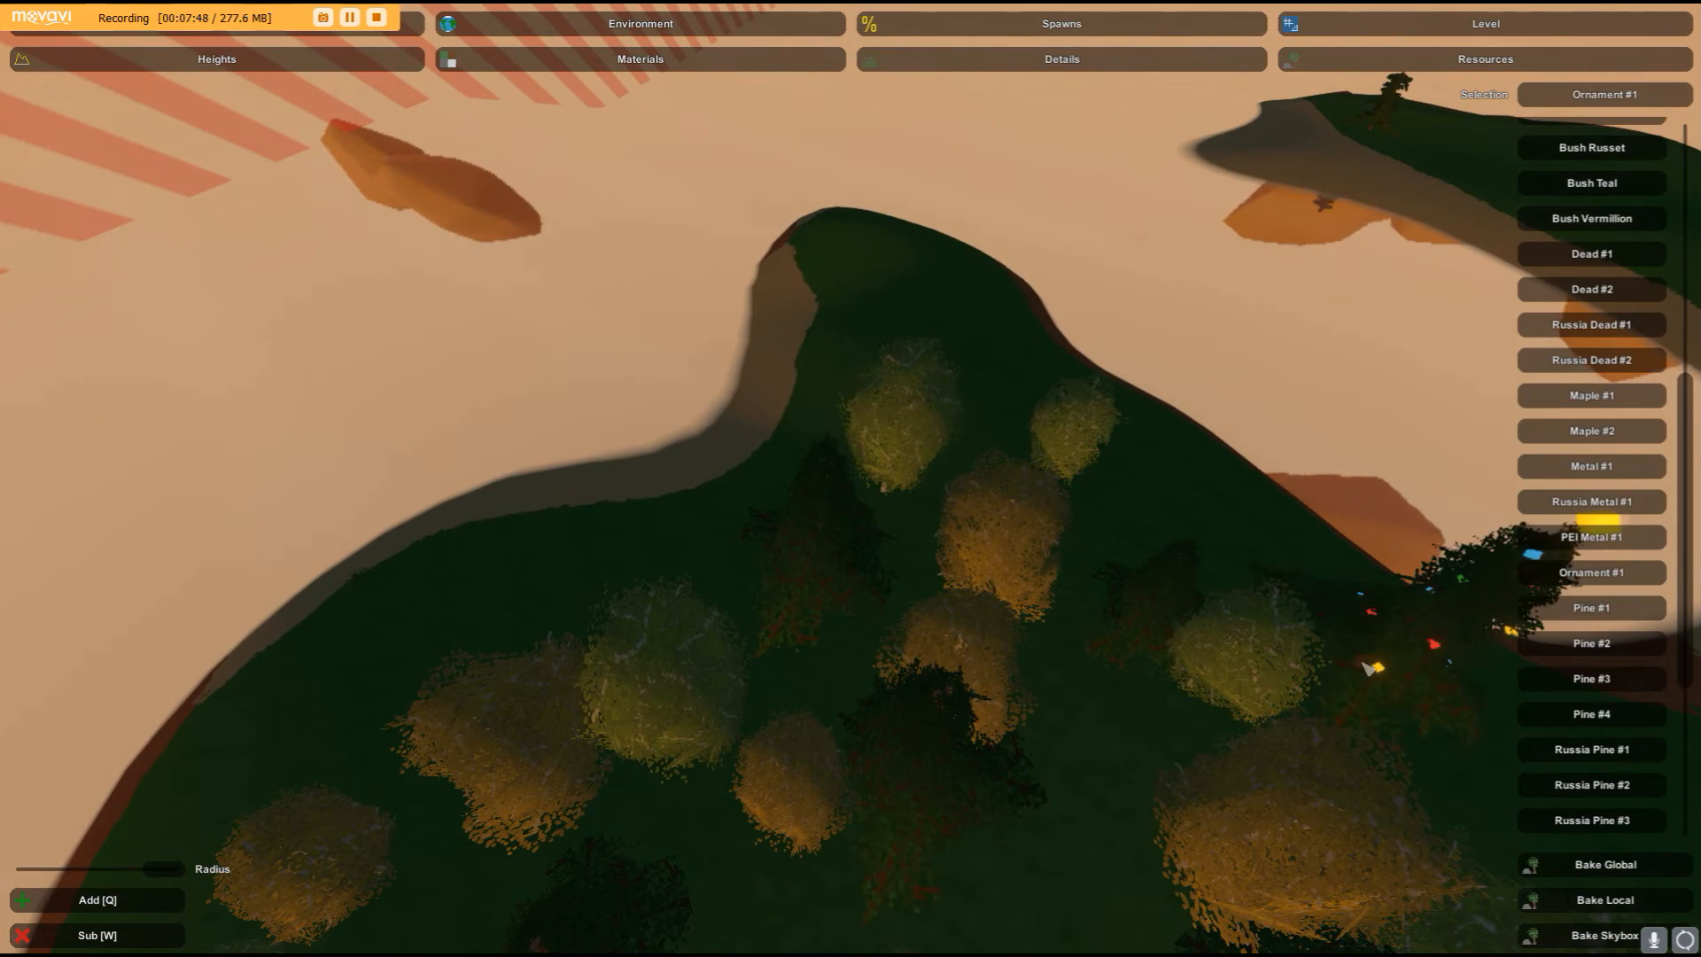
- Select Dead #1 and place a dead tree beside the path
{"action": "key", "text": "w"}
{"action": "right_click_drag", "start_coordinate": [1359, 660], "coordinate": [1506, 478]}
{"action": "right_click_drag", "start_coordinate": [851, 478], "coordinate": [957, 439]}
{"action": "scroll", "coordinate": [1555, 467], "scroll_direction": "up", "scroll_amount": 3}
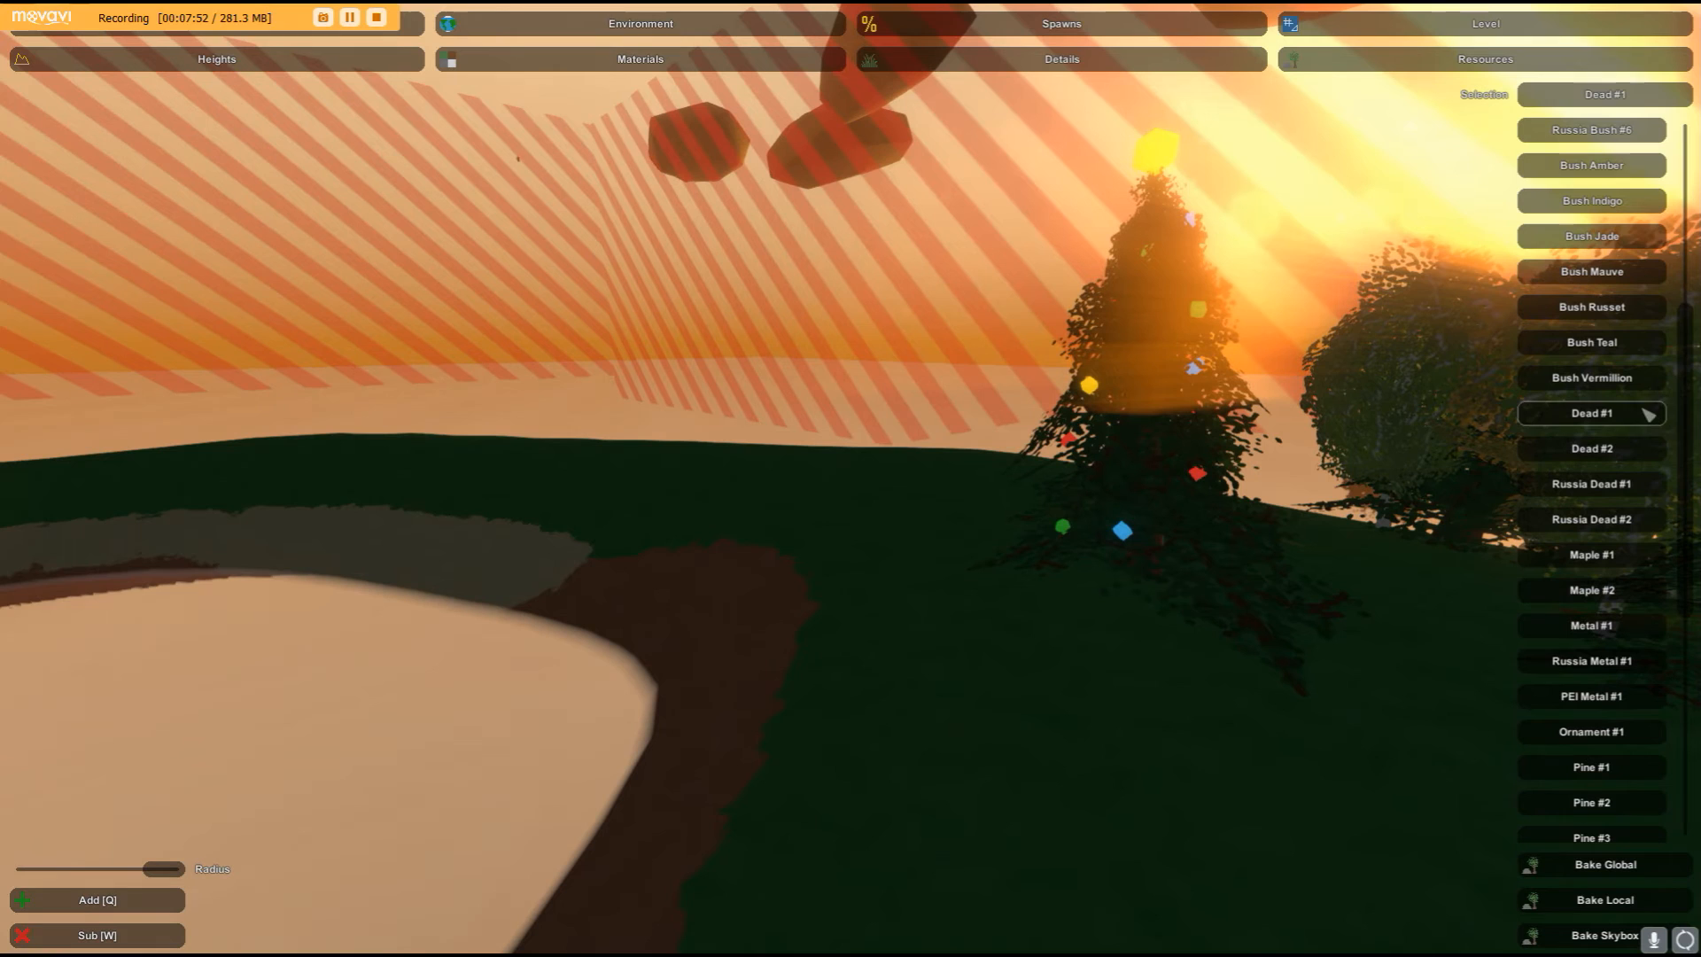
{"action": "left_click", "coordinate": [906, 686]}
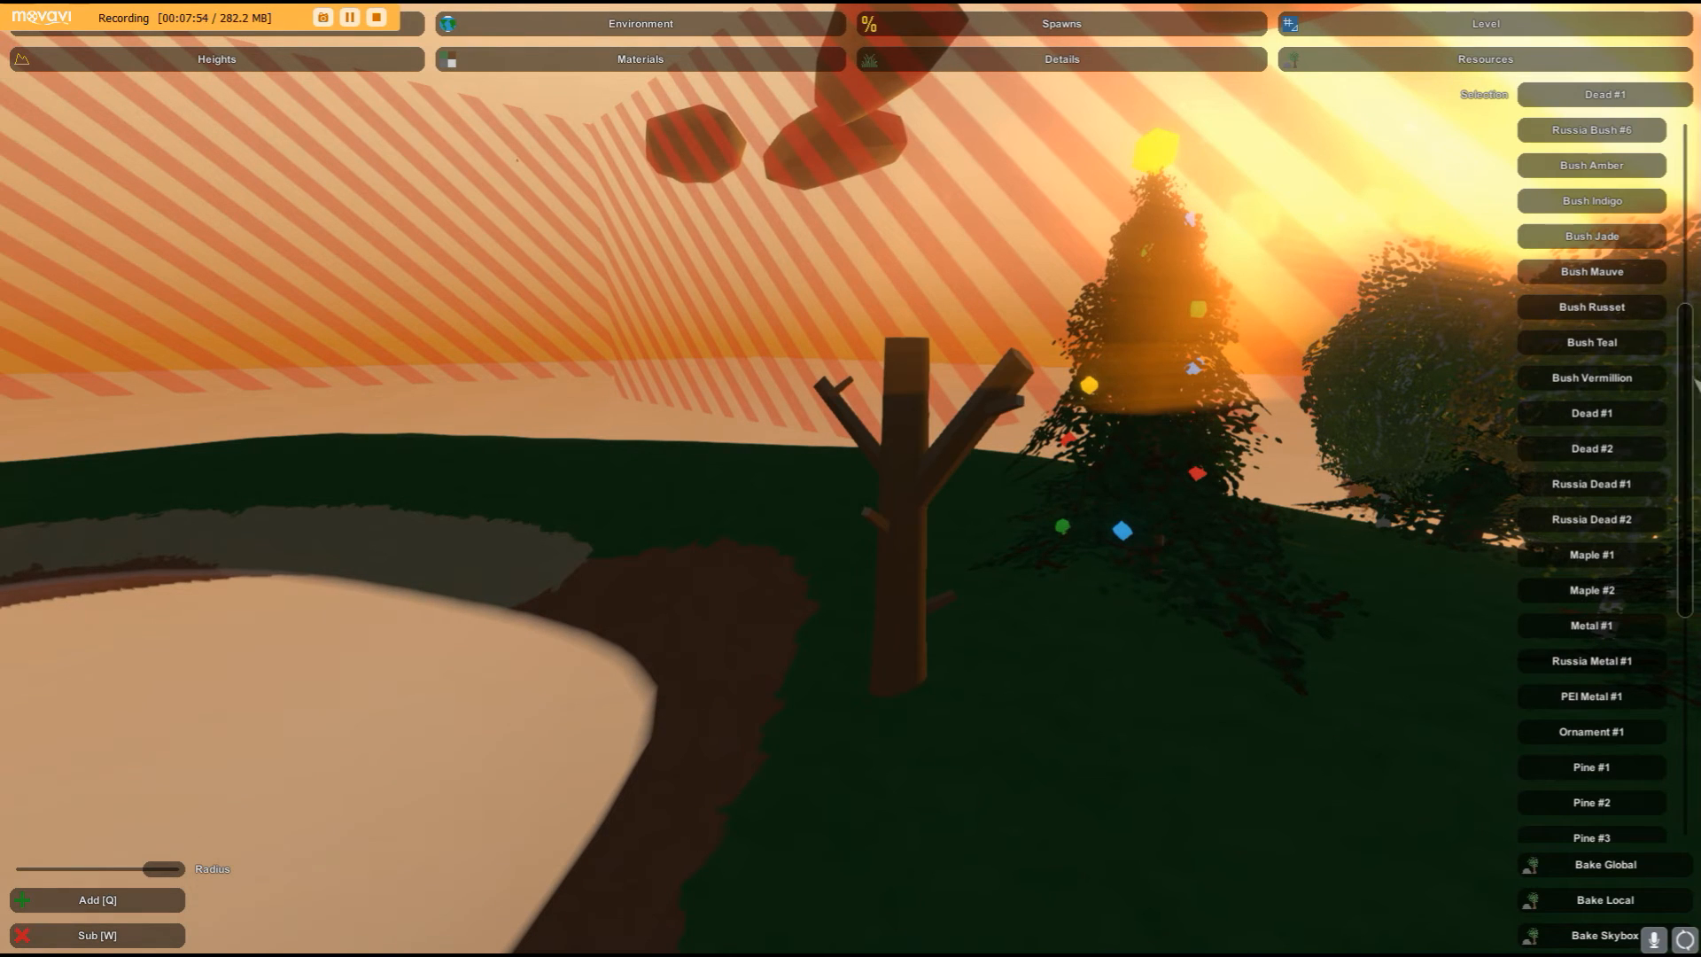
- Select Bush Russet and place a bush on the ridge
{"action": "scroll", "coordinate": [1581, 509], "scroll_direction": "up", "scroll_amount": 3}
{"action": "left_click", "coordinate": [1581, 471]}
{"action": "left_click", "coordinate": [1100, 828]}
{"action": "key", "text": "w"}
{"action": "right_click_drag", "start_coordinate": [1099, 828], "coordinate": [1505, 939]}
{"action": "key", "text": "w"}
{"action": "right_click_drag", "start_coordinate": [851, 479], "coordinate": [859, 523]}
{"action": "key", "text": "s"}
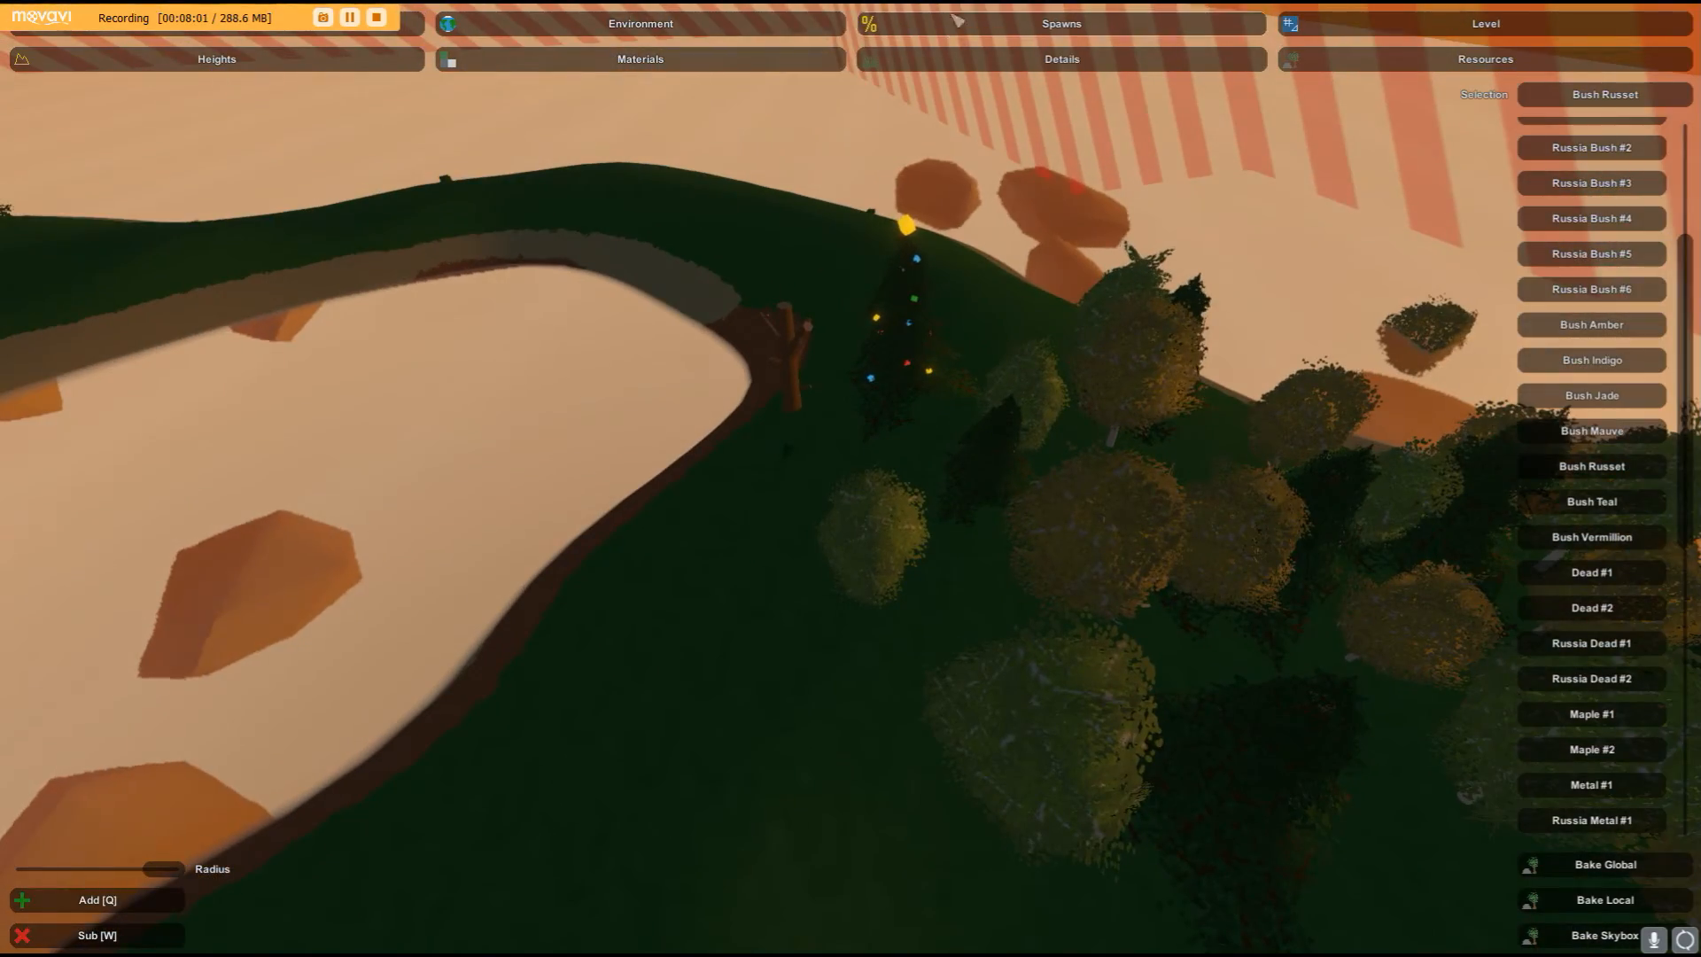
- Open the Details tools and bake the grass and flower details onto the terrain
{"action": "left_click", "coordinate": [937, 58]}
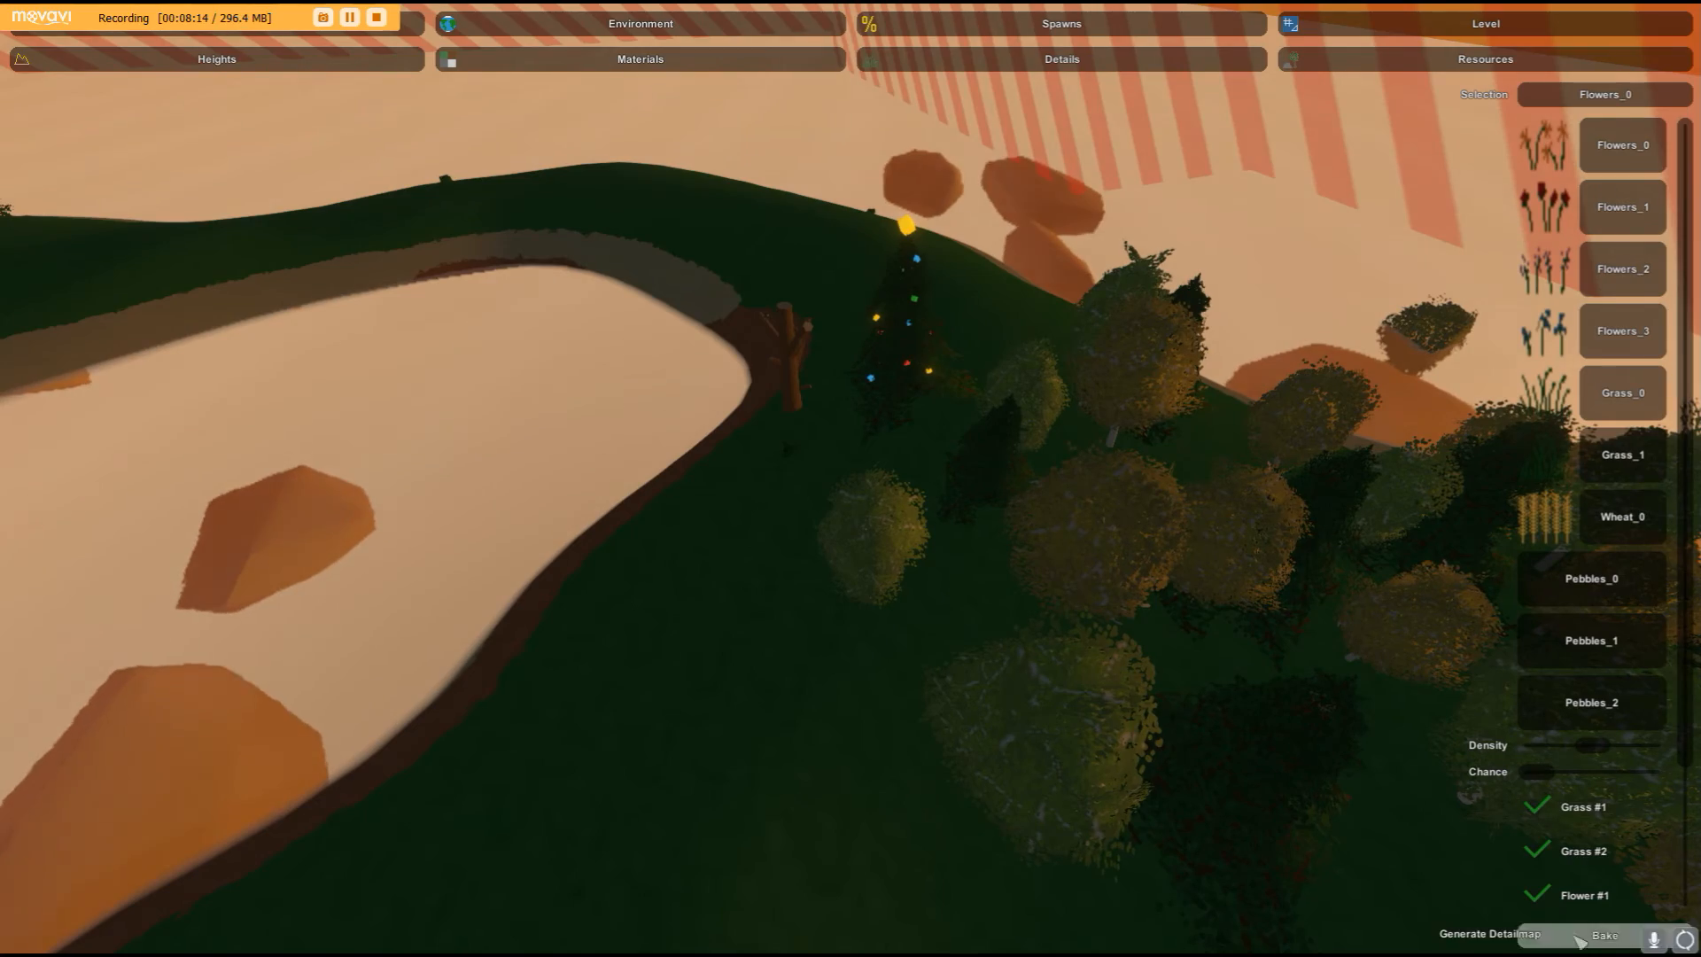
{"action": "right_click_drag", "start_coordinate": [1566, 933], "coordinate": [1453, 695]}
{"action": "key", "text": "w"}
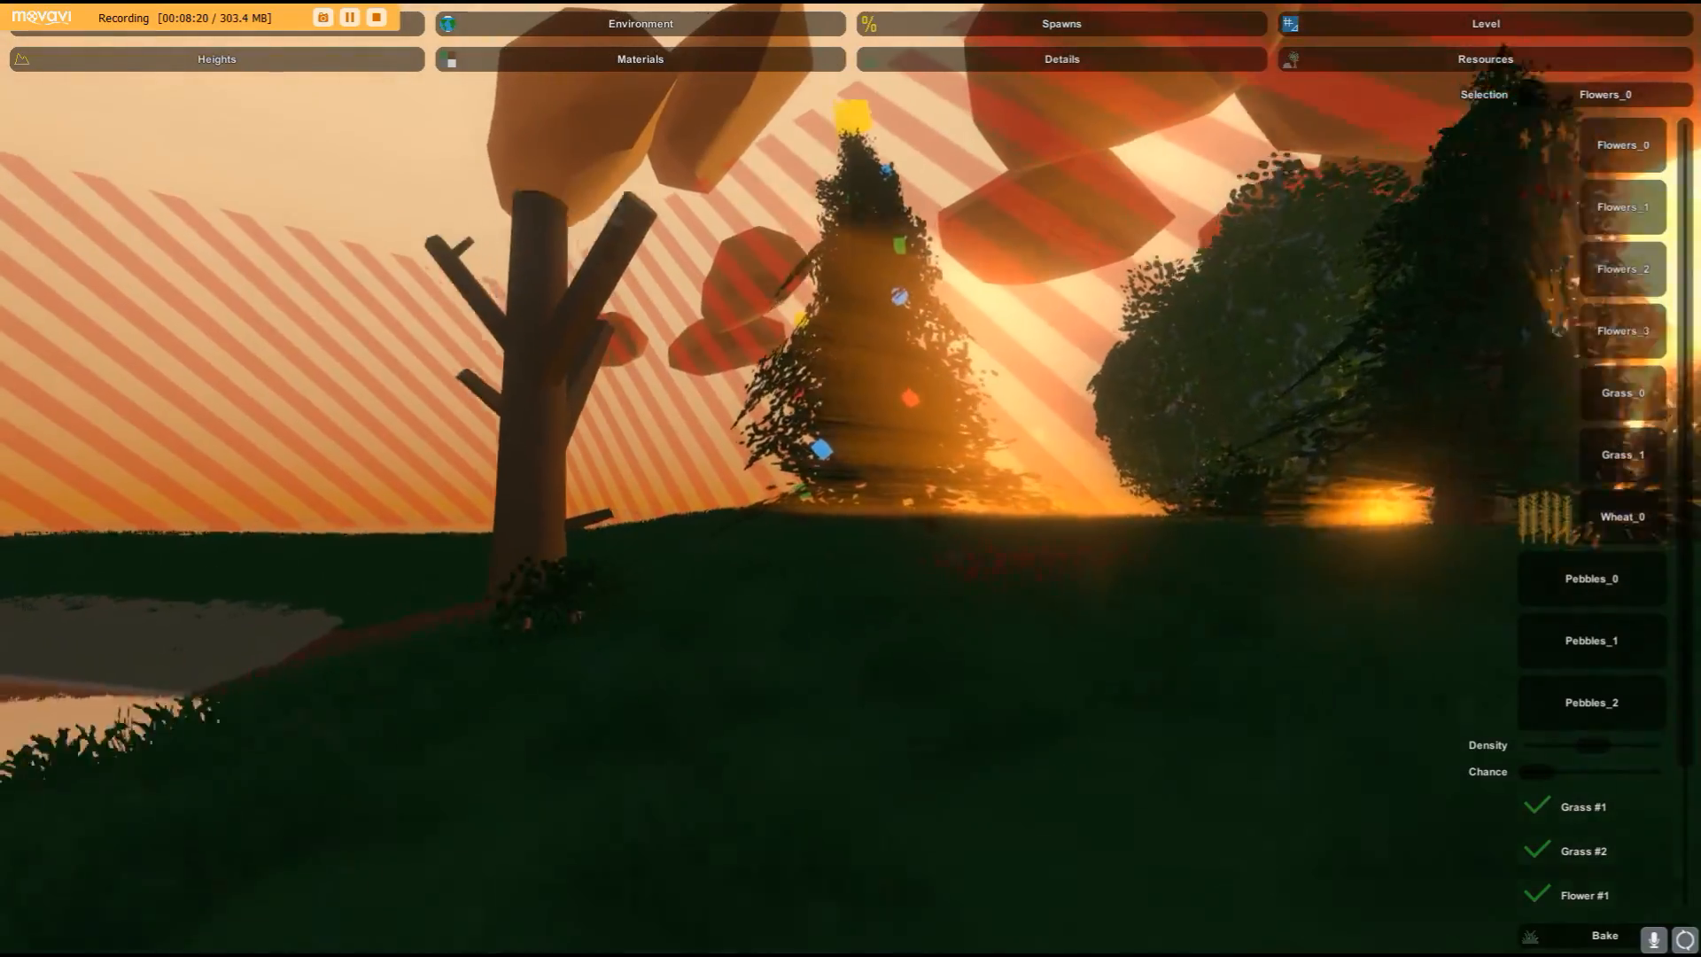
- Fly over the ridge to view the placed trees, grass and flowers
{"action": "key", "text": "w"}
{"action": "right_click_drag", "start_coordinate": [851, 479], "coordinate": [1453, 593]}
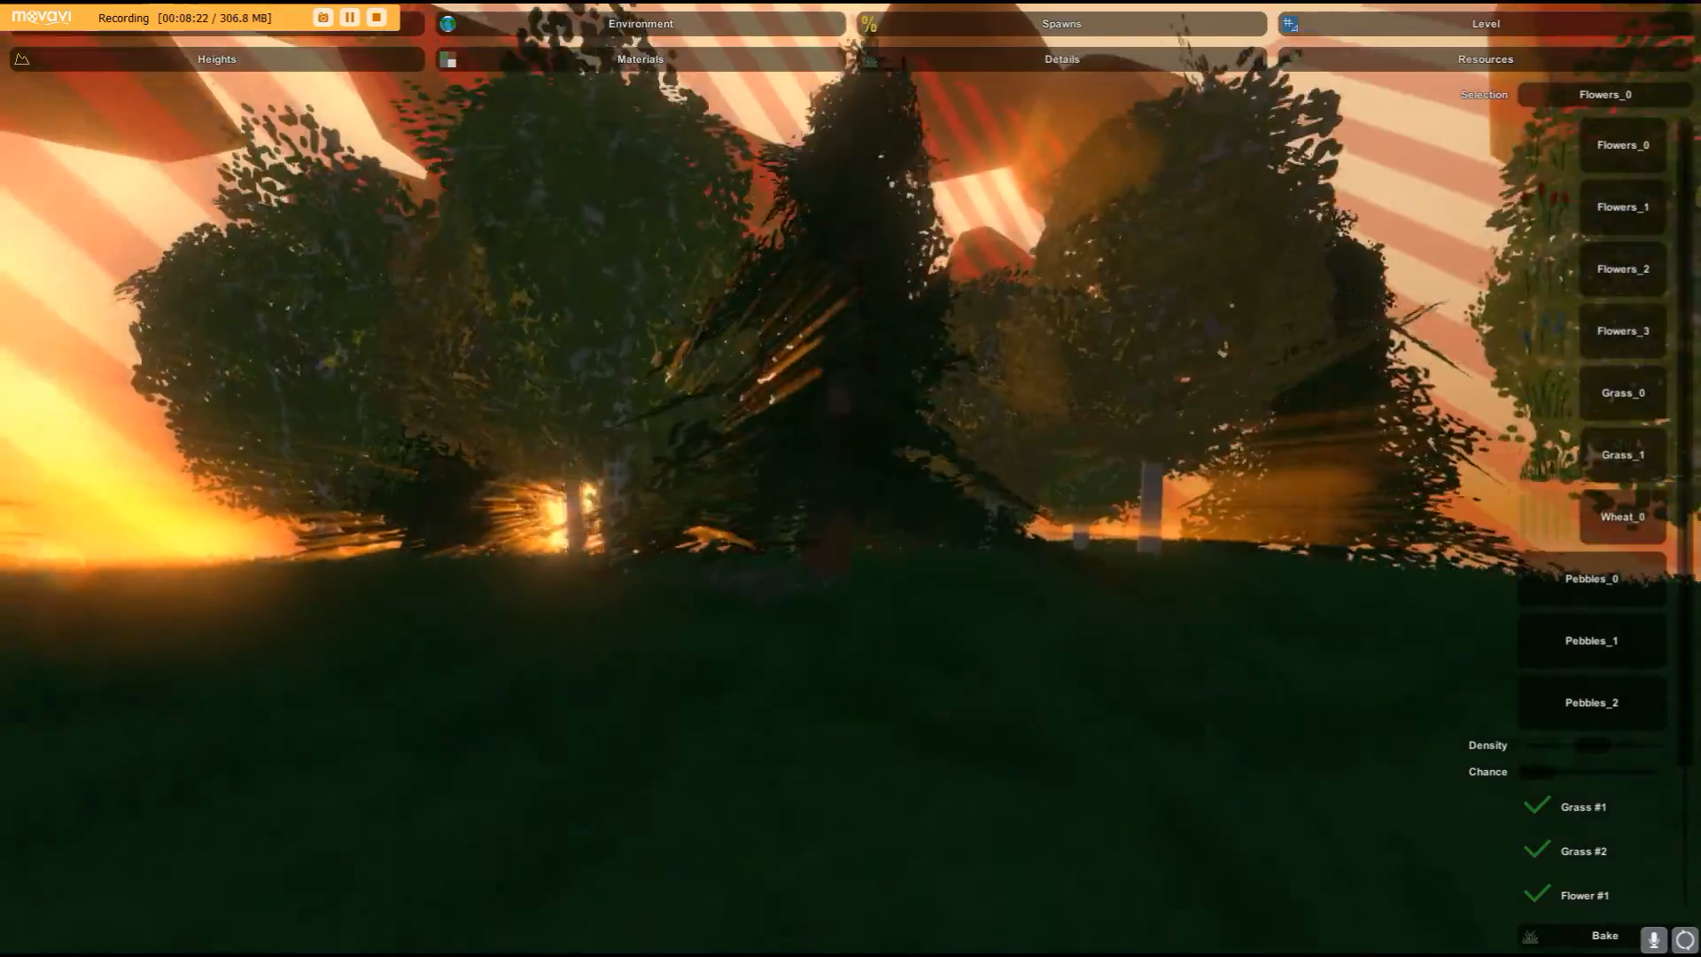
{"action": "key", "text": "w"}
{"action": "right_click_drag", "start_coordinate": [850, 479], "coordinate": [620, 452]}
{"action": "key", "text": "s"}
{"action": "right_click_drag", "start_coordinate": [1240, 478], "coordinate": [270, 700]}
{"action": "key", "text": "w"}
{"action": "right_click_drag", "start_coordinate": [850, 479], "coordinate": [1692, 491]}
{"action": "key", "text": "w"}
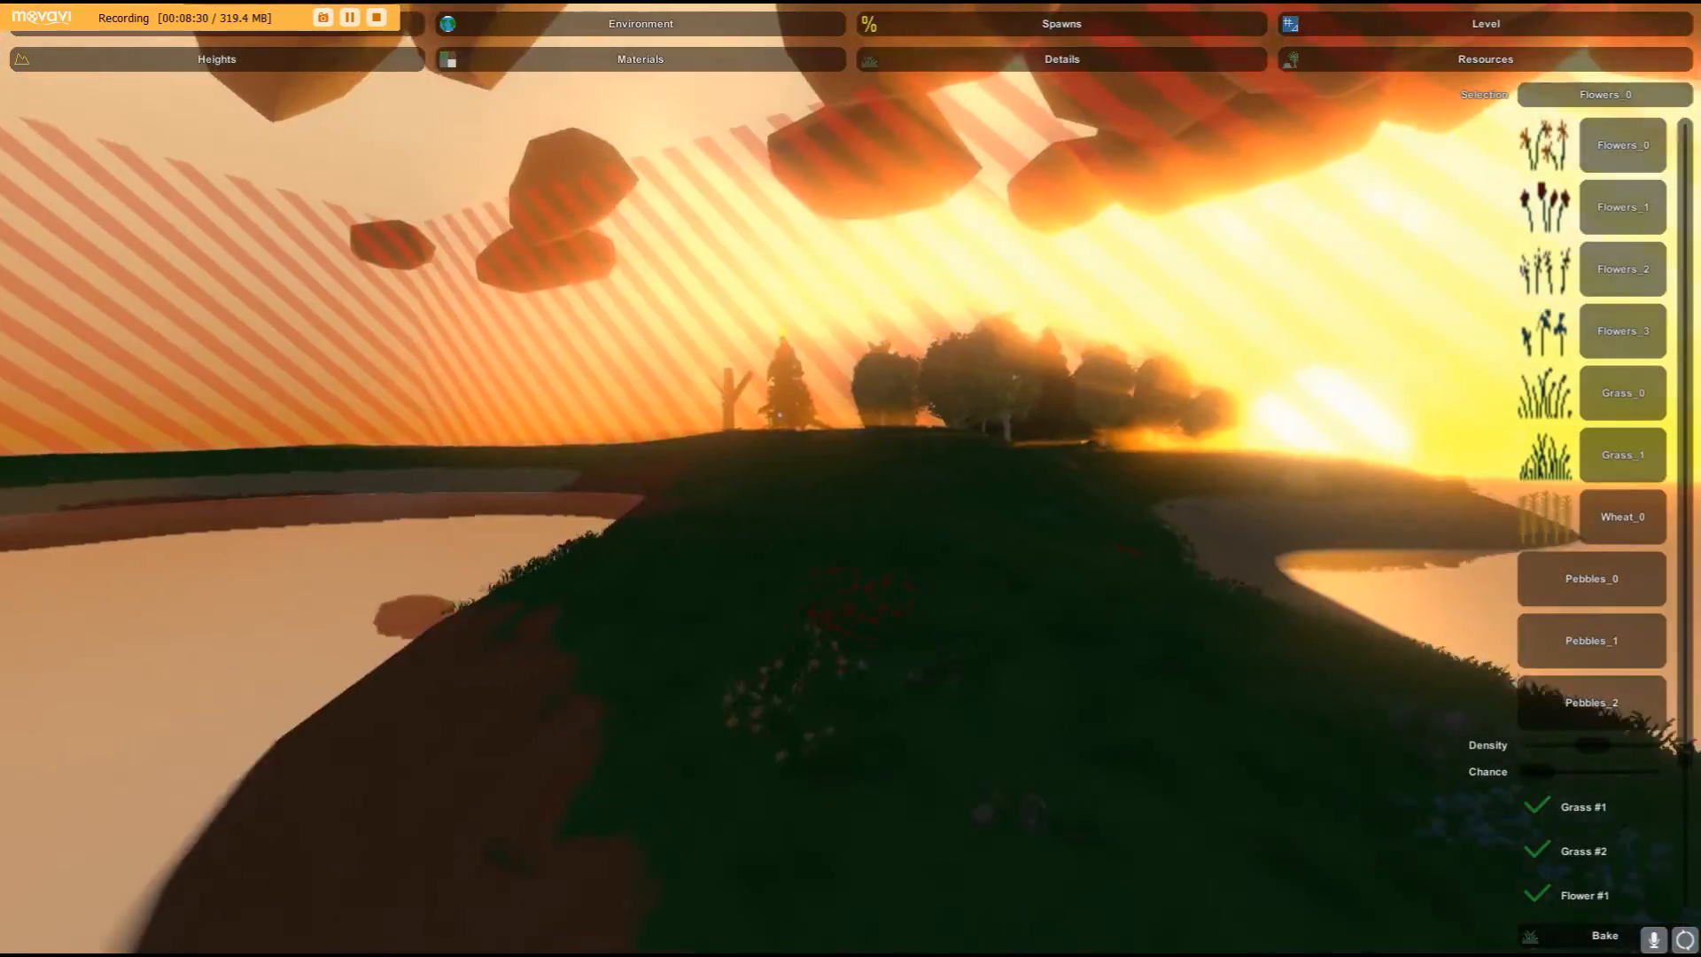
{"action": "key", "text": "w"}
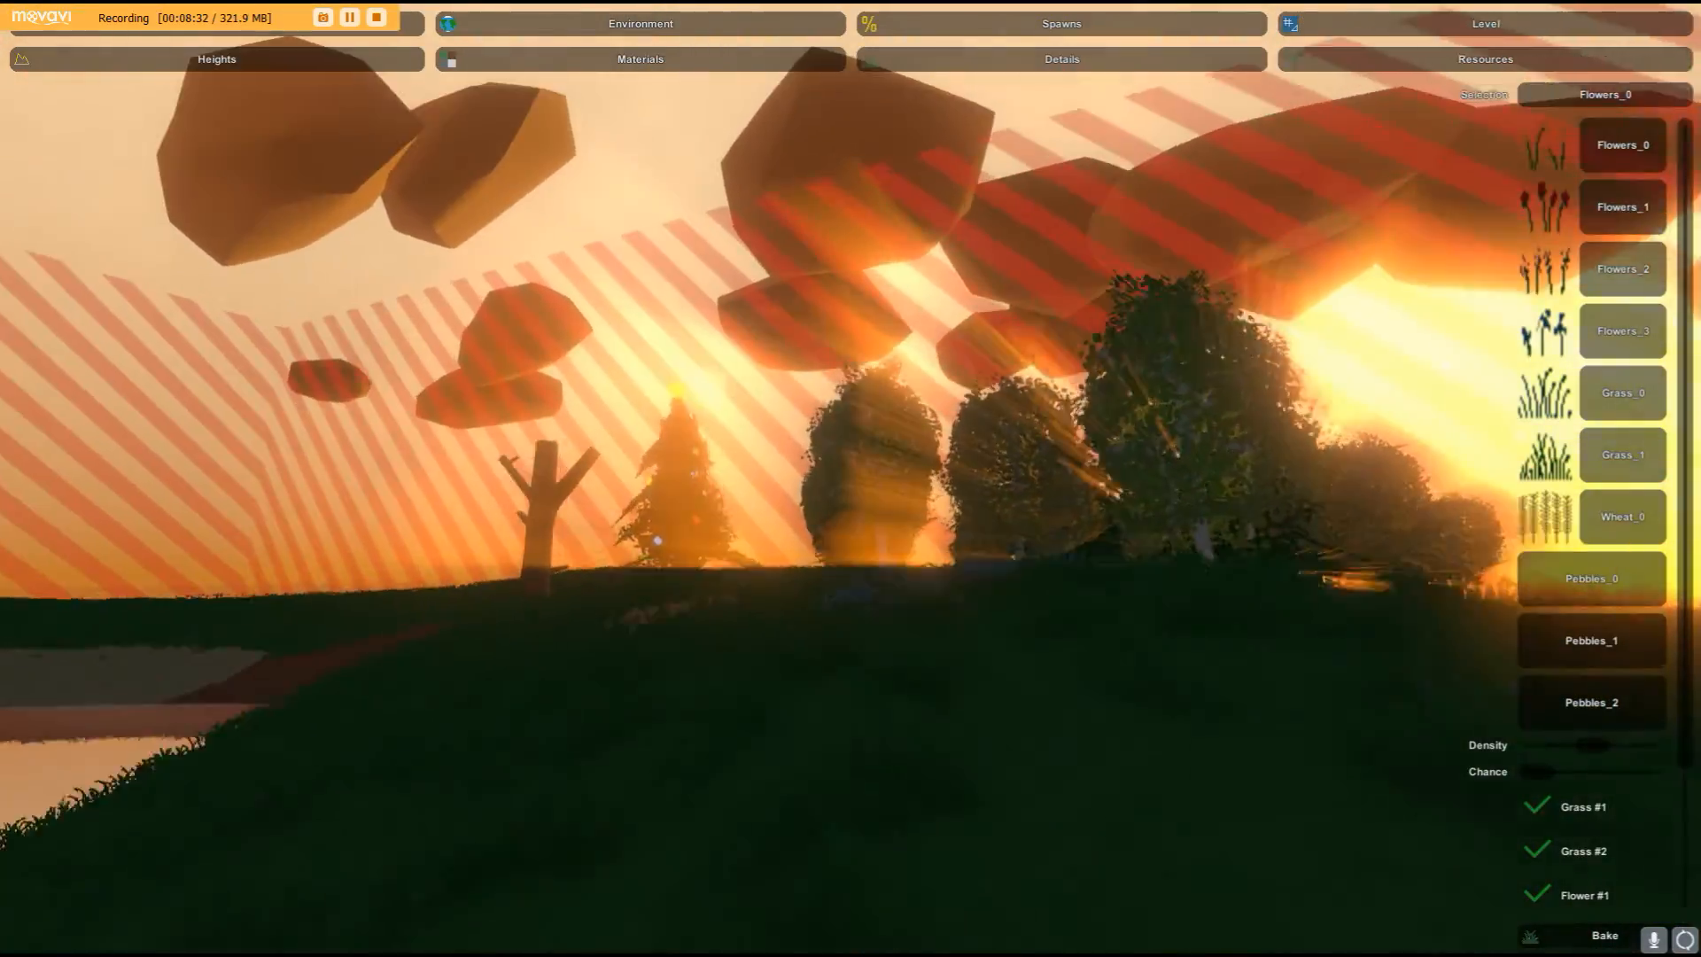
{"action": "key", "text": "w"}
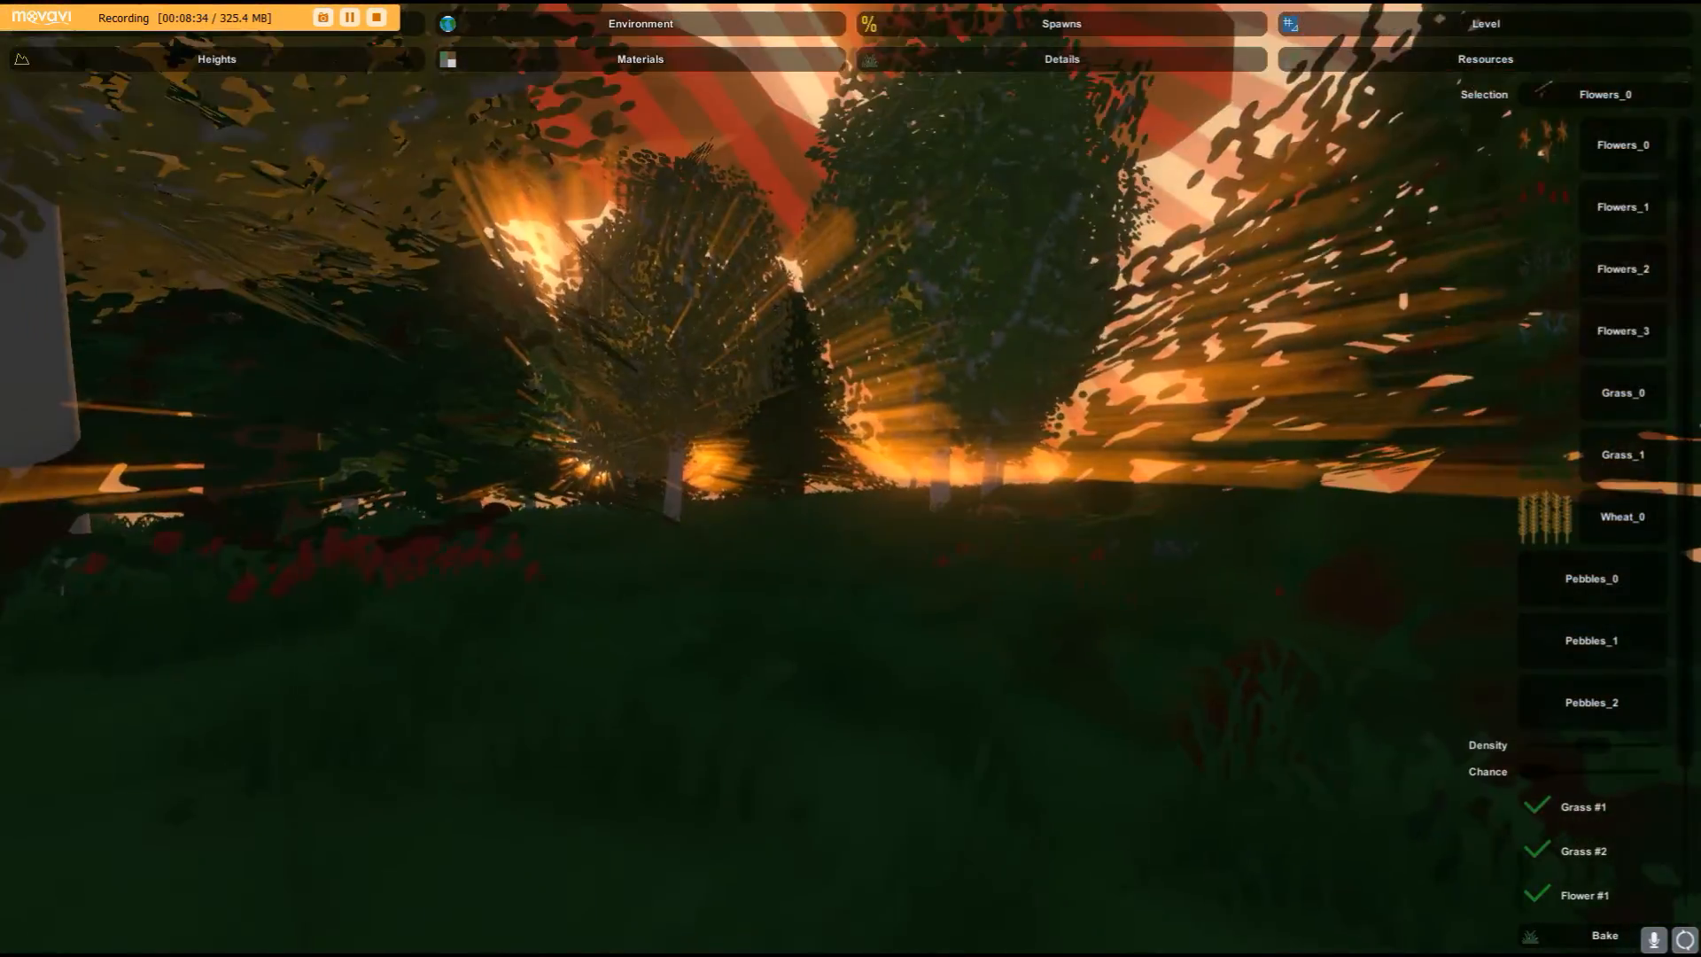
{"action": "key", "text": "w"}
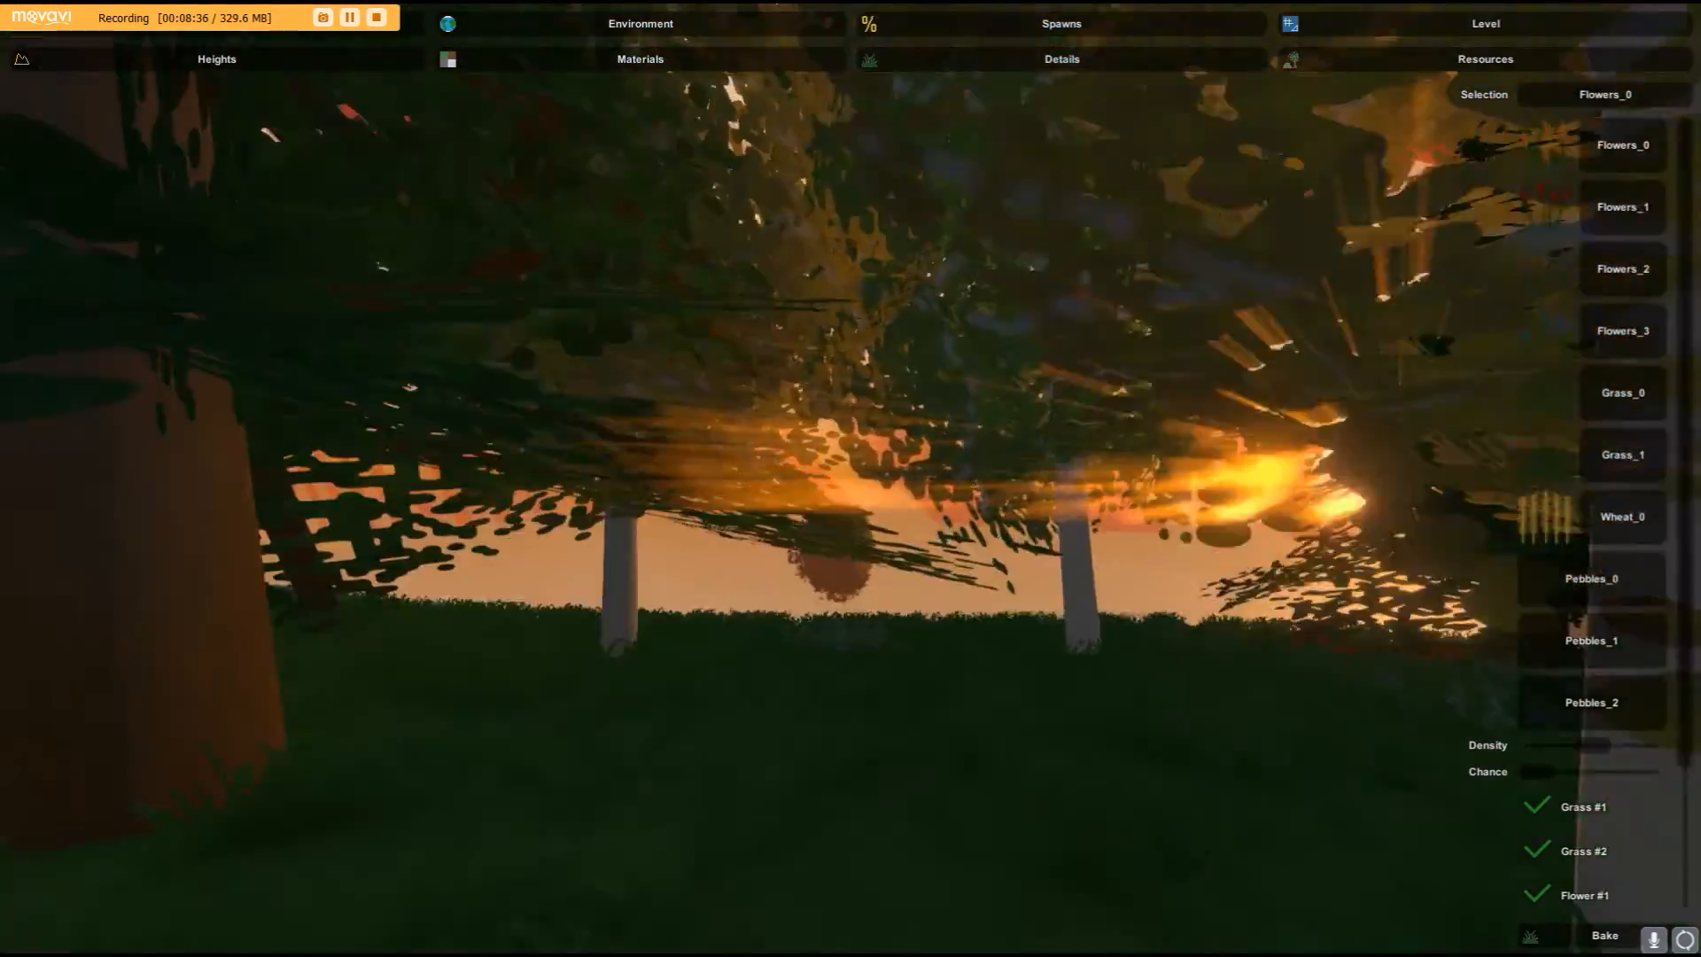
- Switch the editor to the Level section's Objects tools
{"action": "key", "text": "w"}
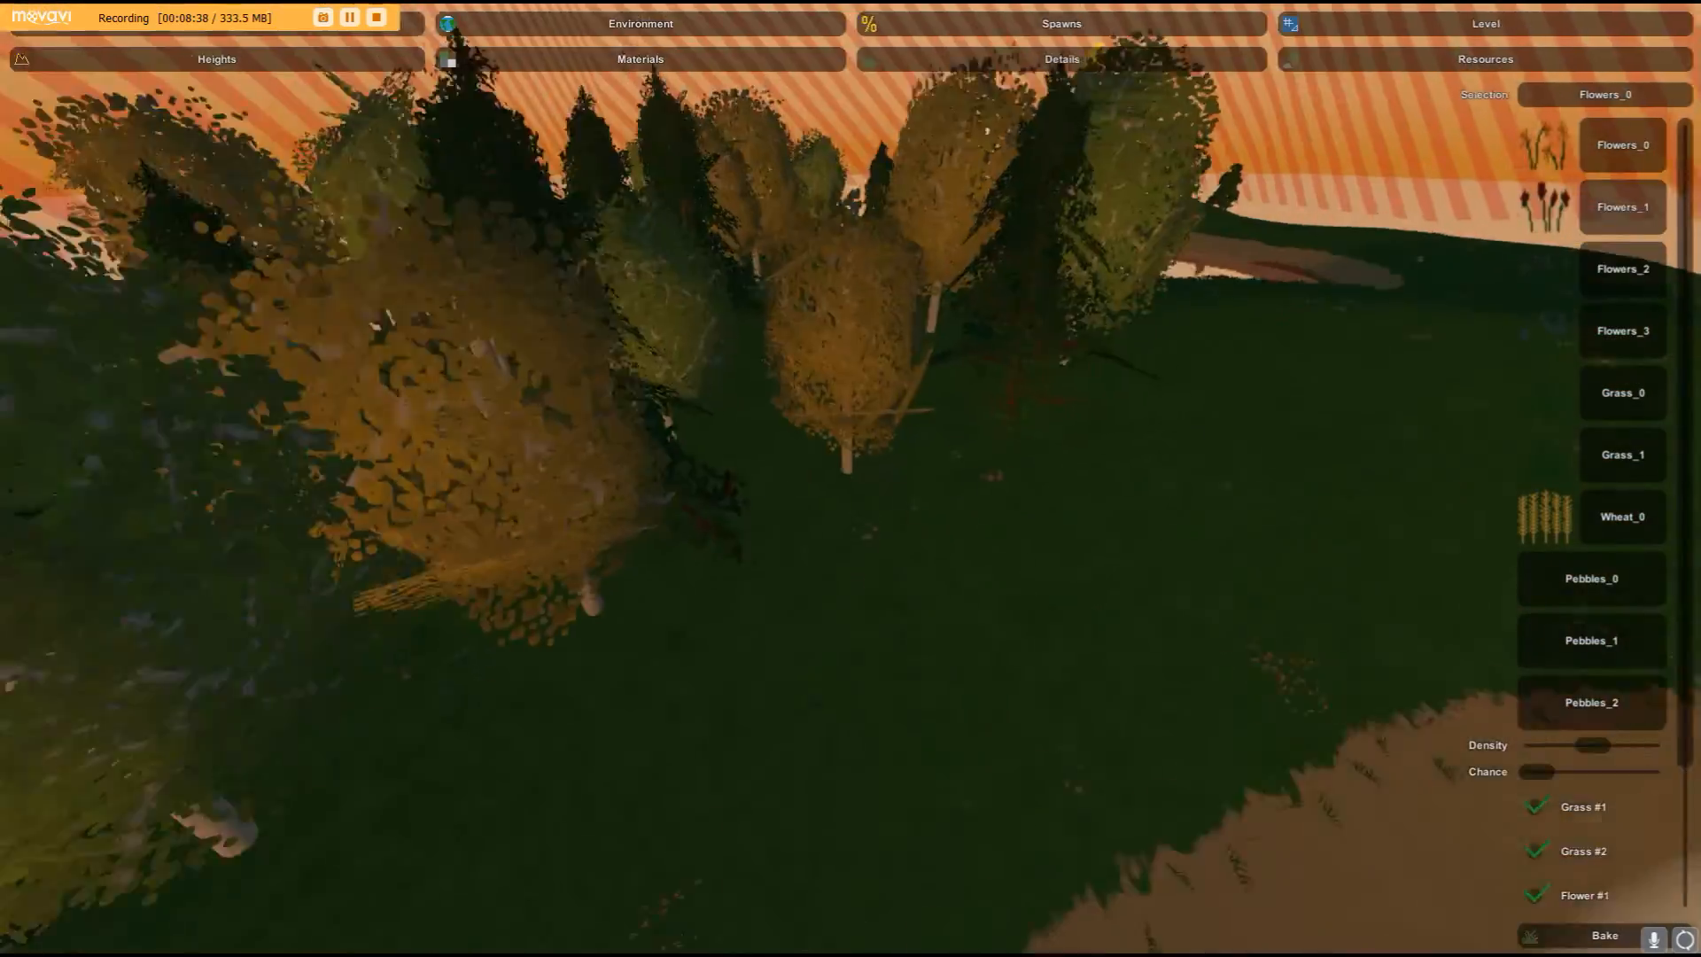
{"action": "key", "text": "s"}
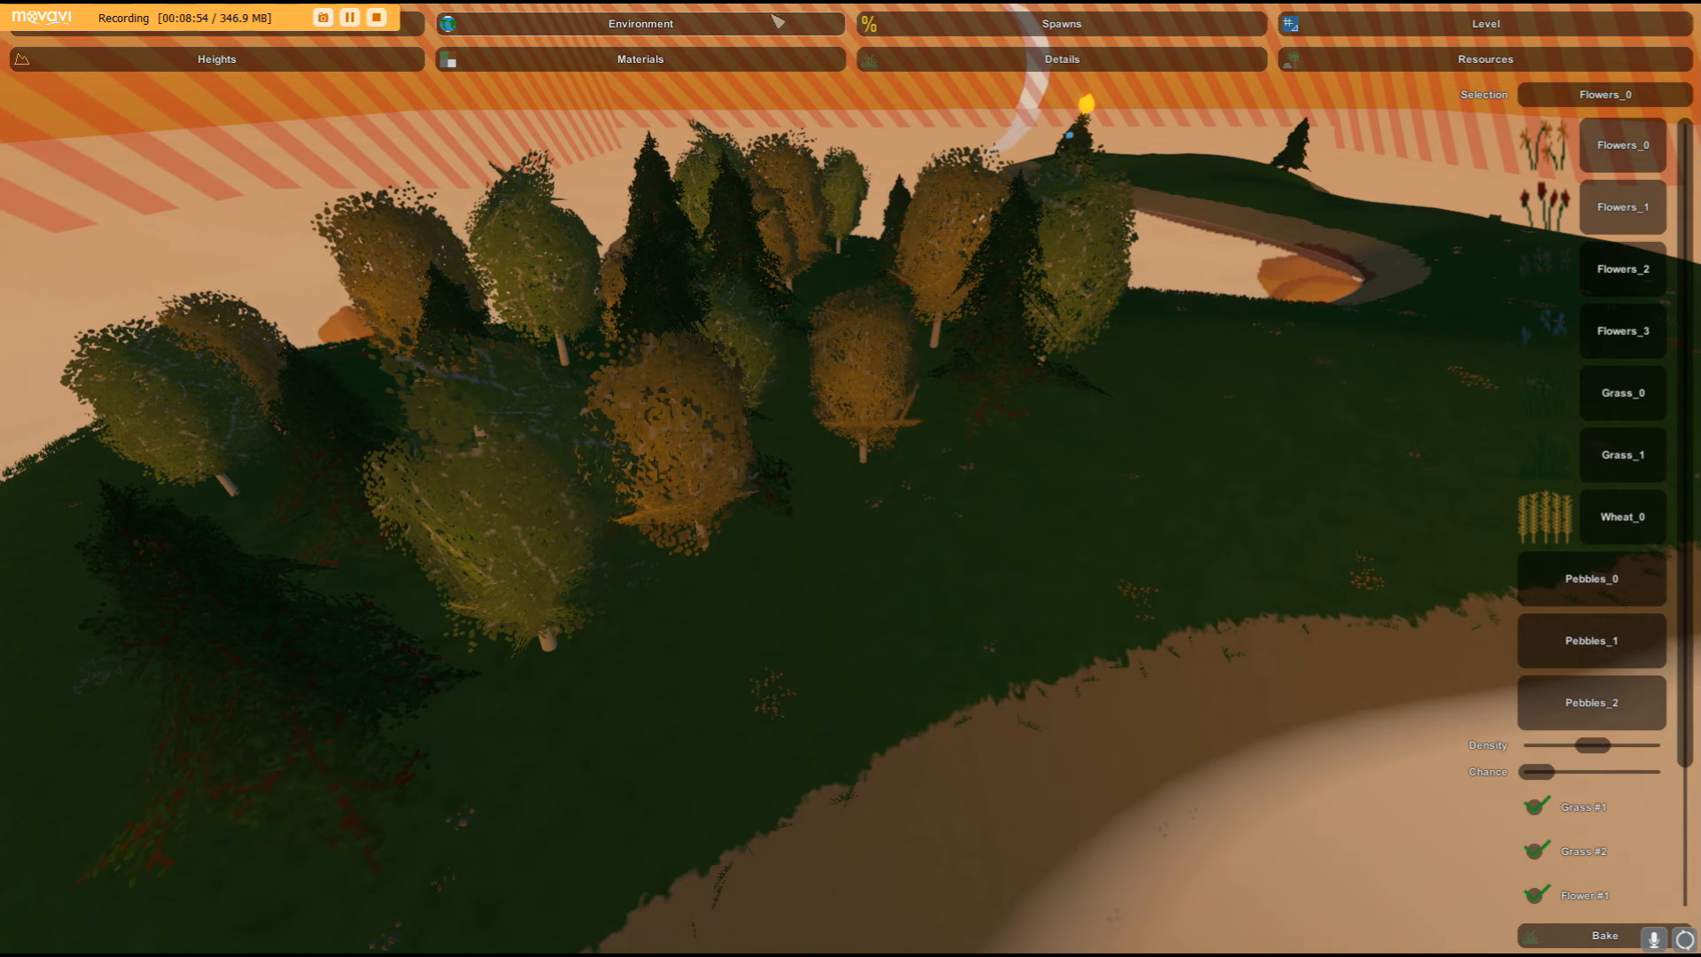
{"action": "left_click", "coordinate": [1534, 31]}
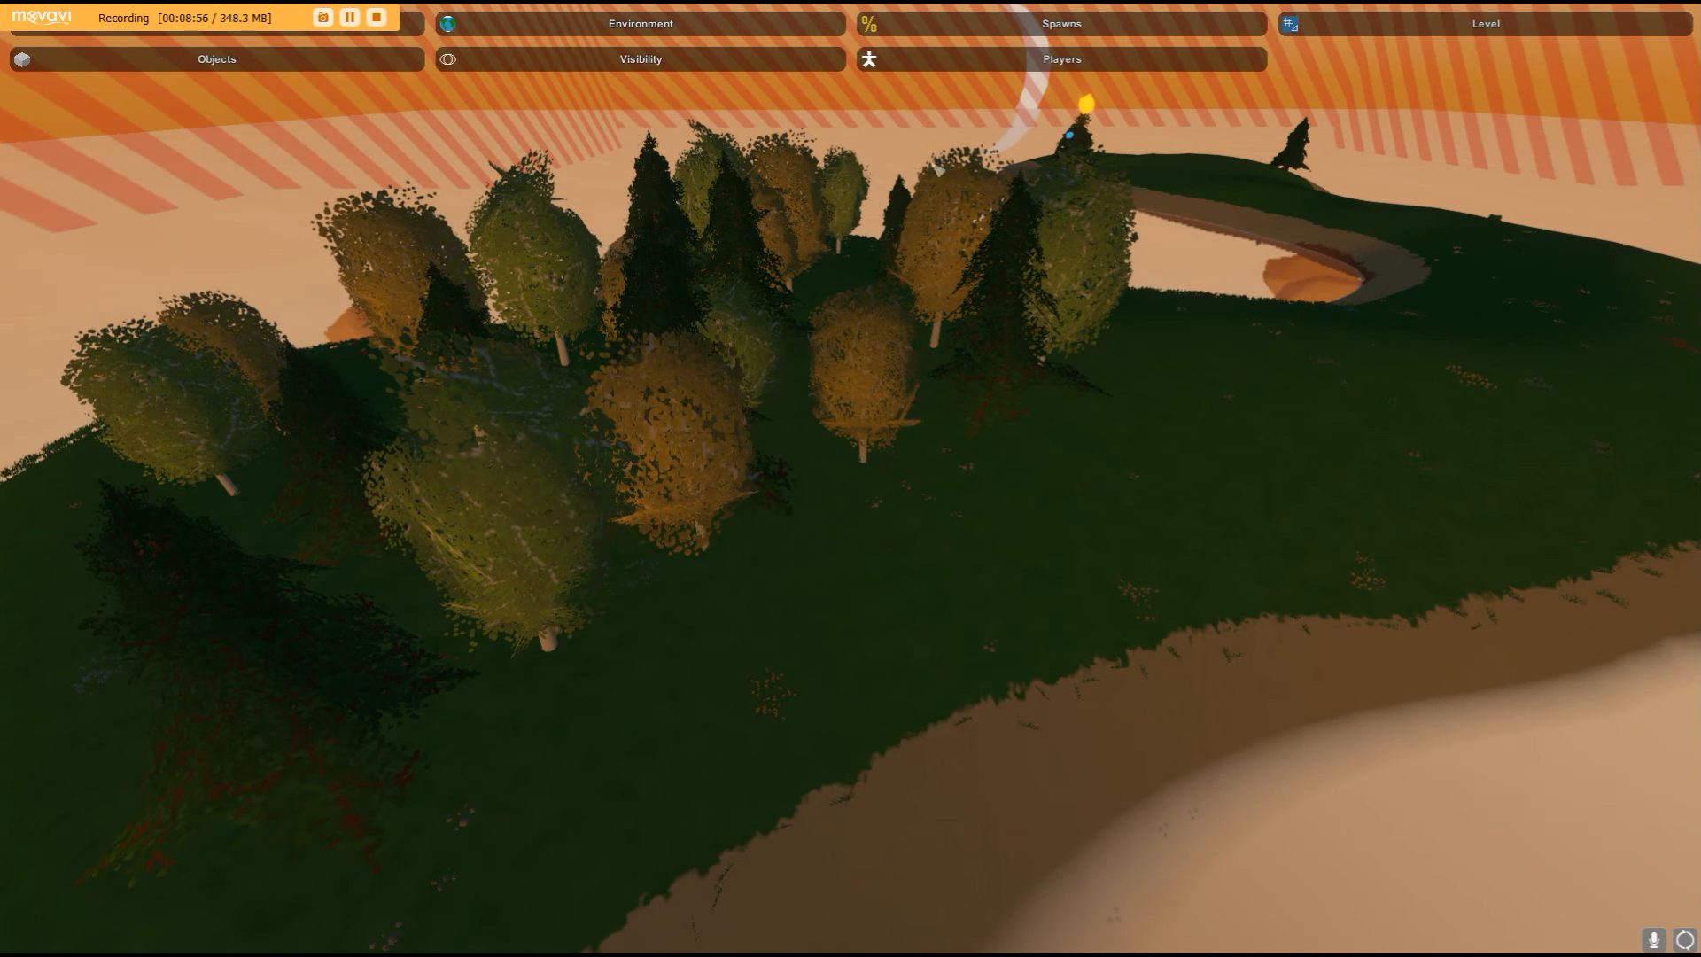
{"action": "left_click", "coordinate": [410, 68]}
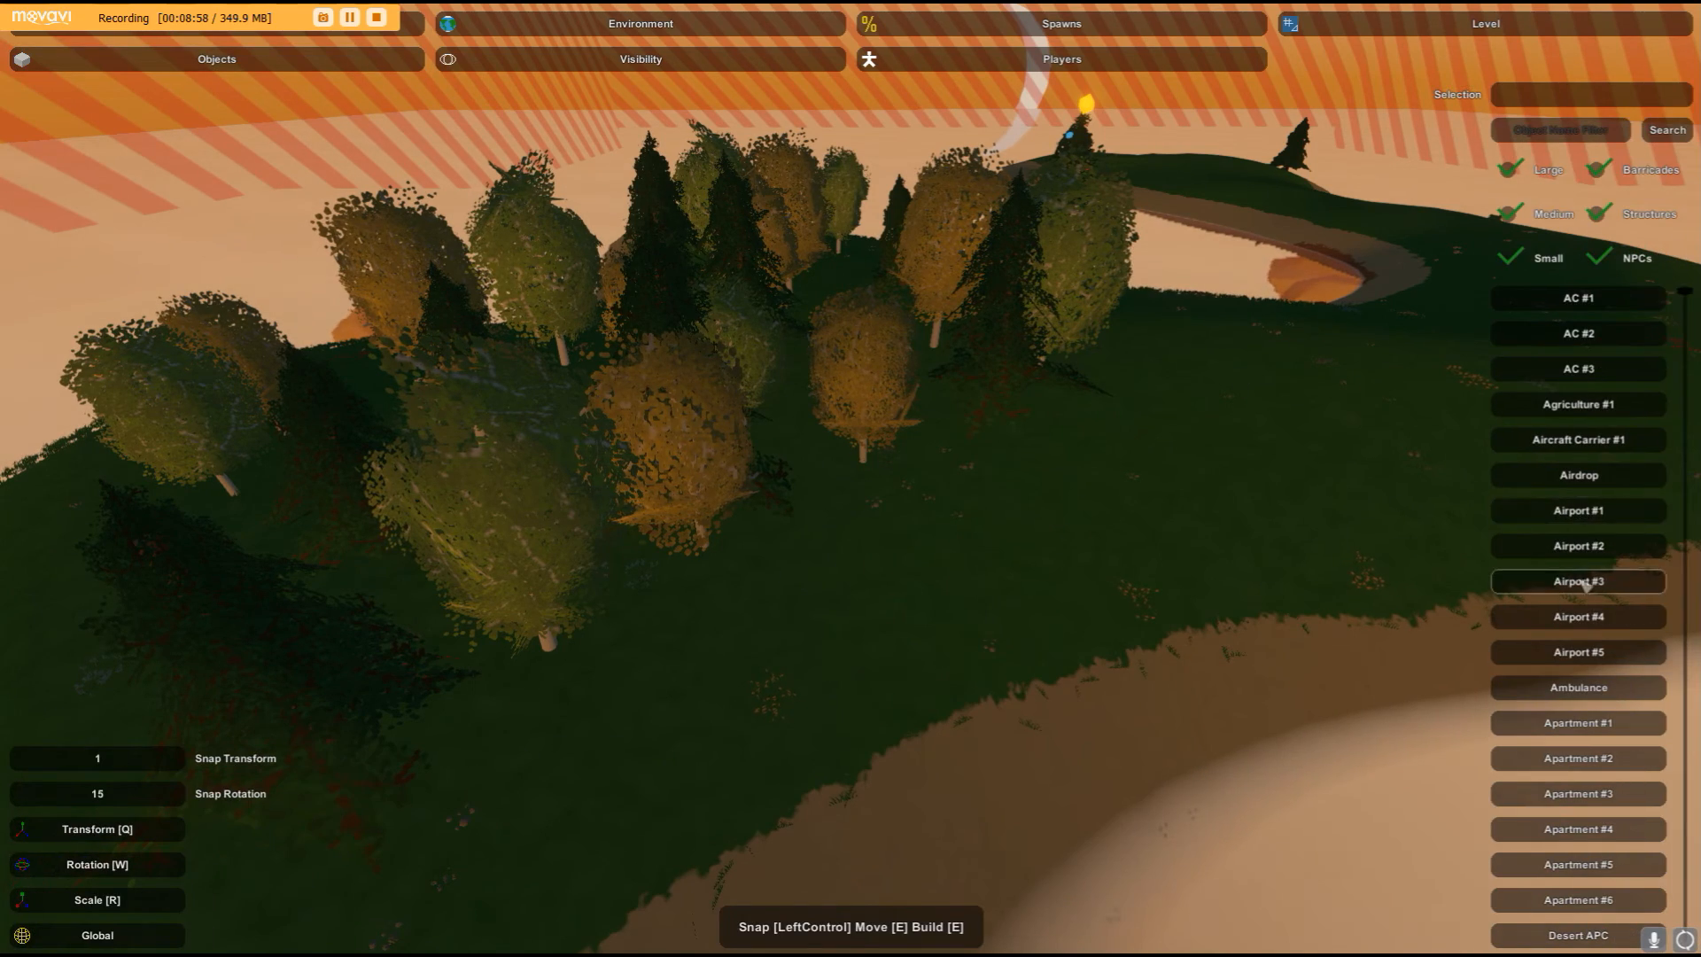
- Look around the map from above the riverbed and the ridge
{"action": "right_click_drag", "start_coordinate": [948, 412], "coordinate": [1382, 452]}
{"action": "key", "text": "e"}
{"action": "right_click_drag", "start_coordinate": [676, 410], "coordinate": [912, 363]}
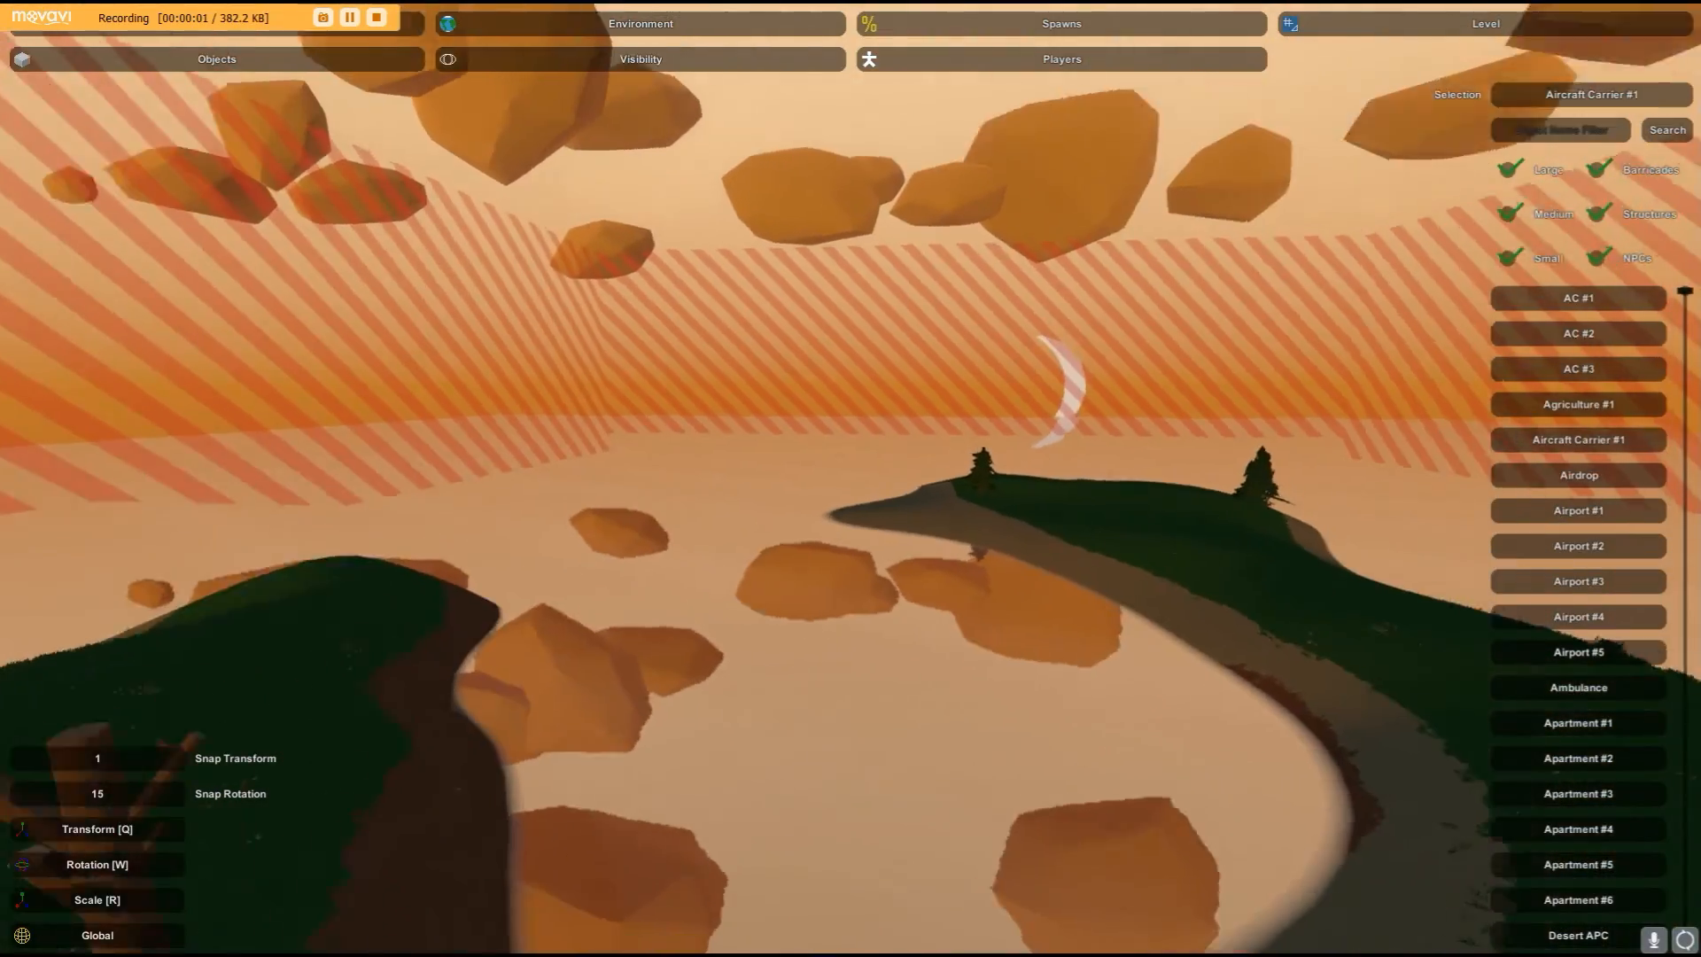
{"action": "right_click_drag", "start_coordinate": [851, 479], "coordinate": [620, 558]}
- From the editor menu, bake the chart and exit the map editor
{"action": "key", "text": "Escape"}
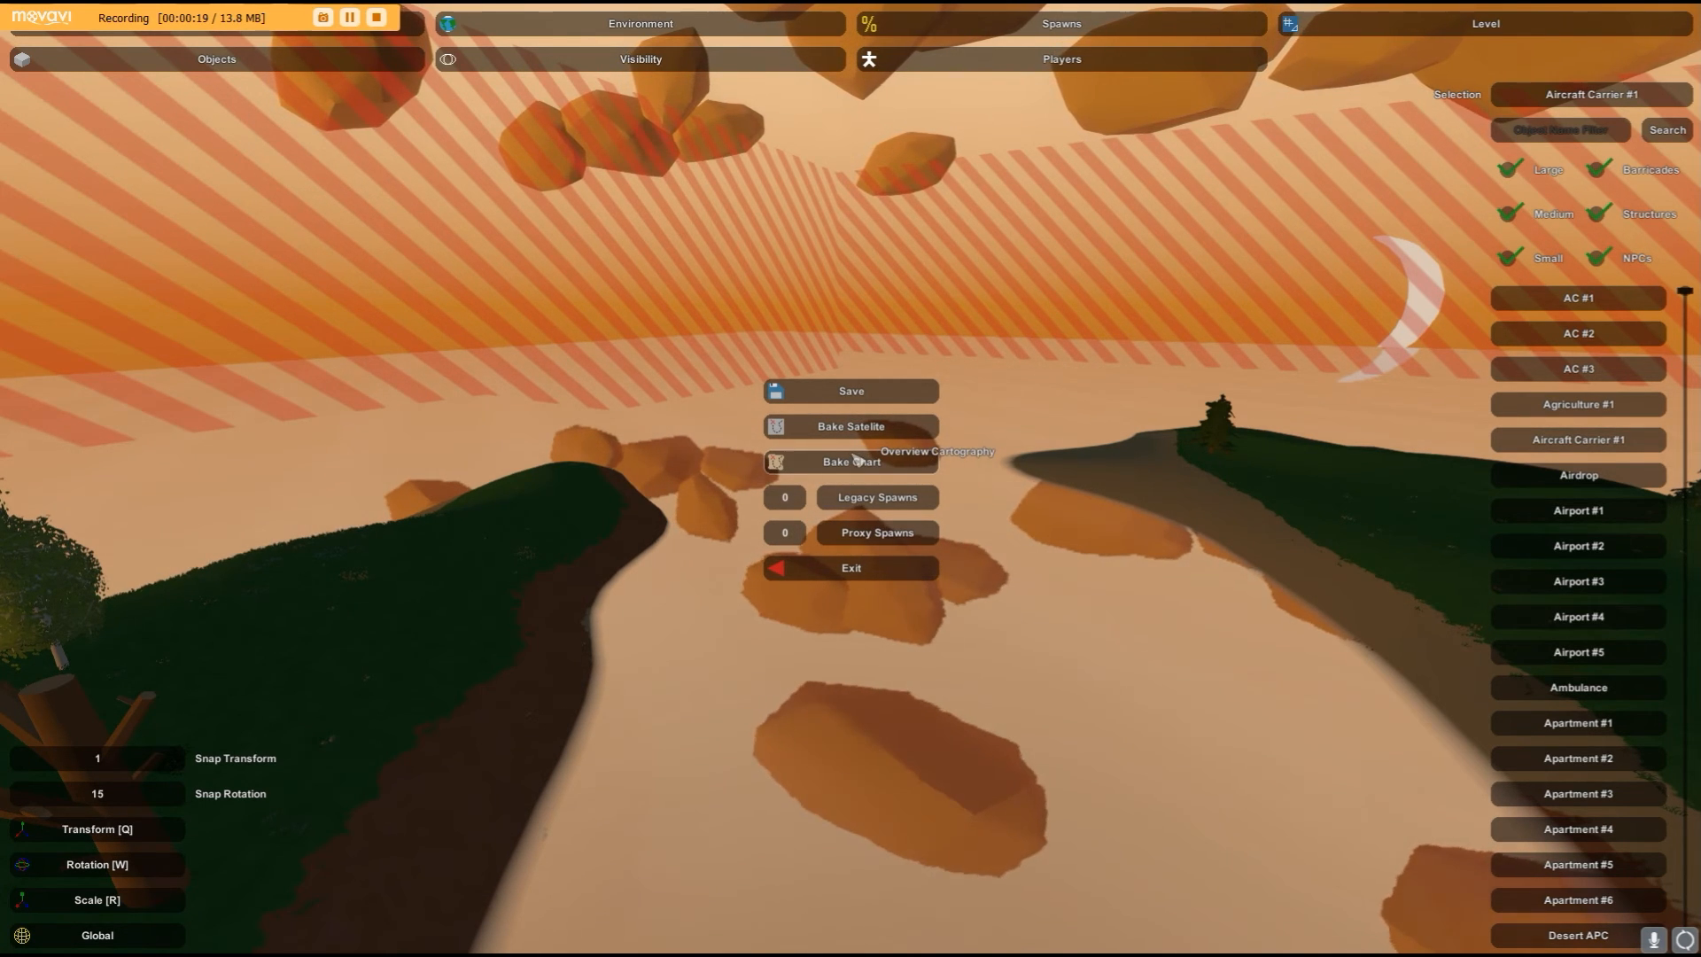
{"action": "left_click", "coordinate": [855, 460]}
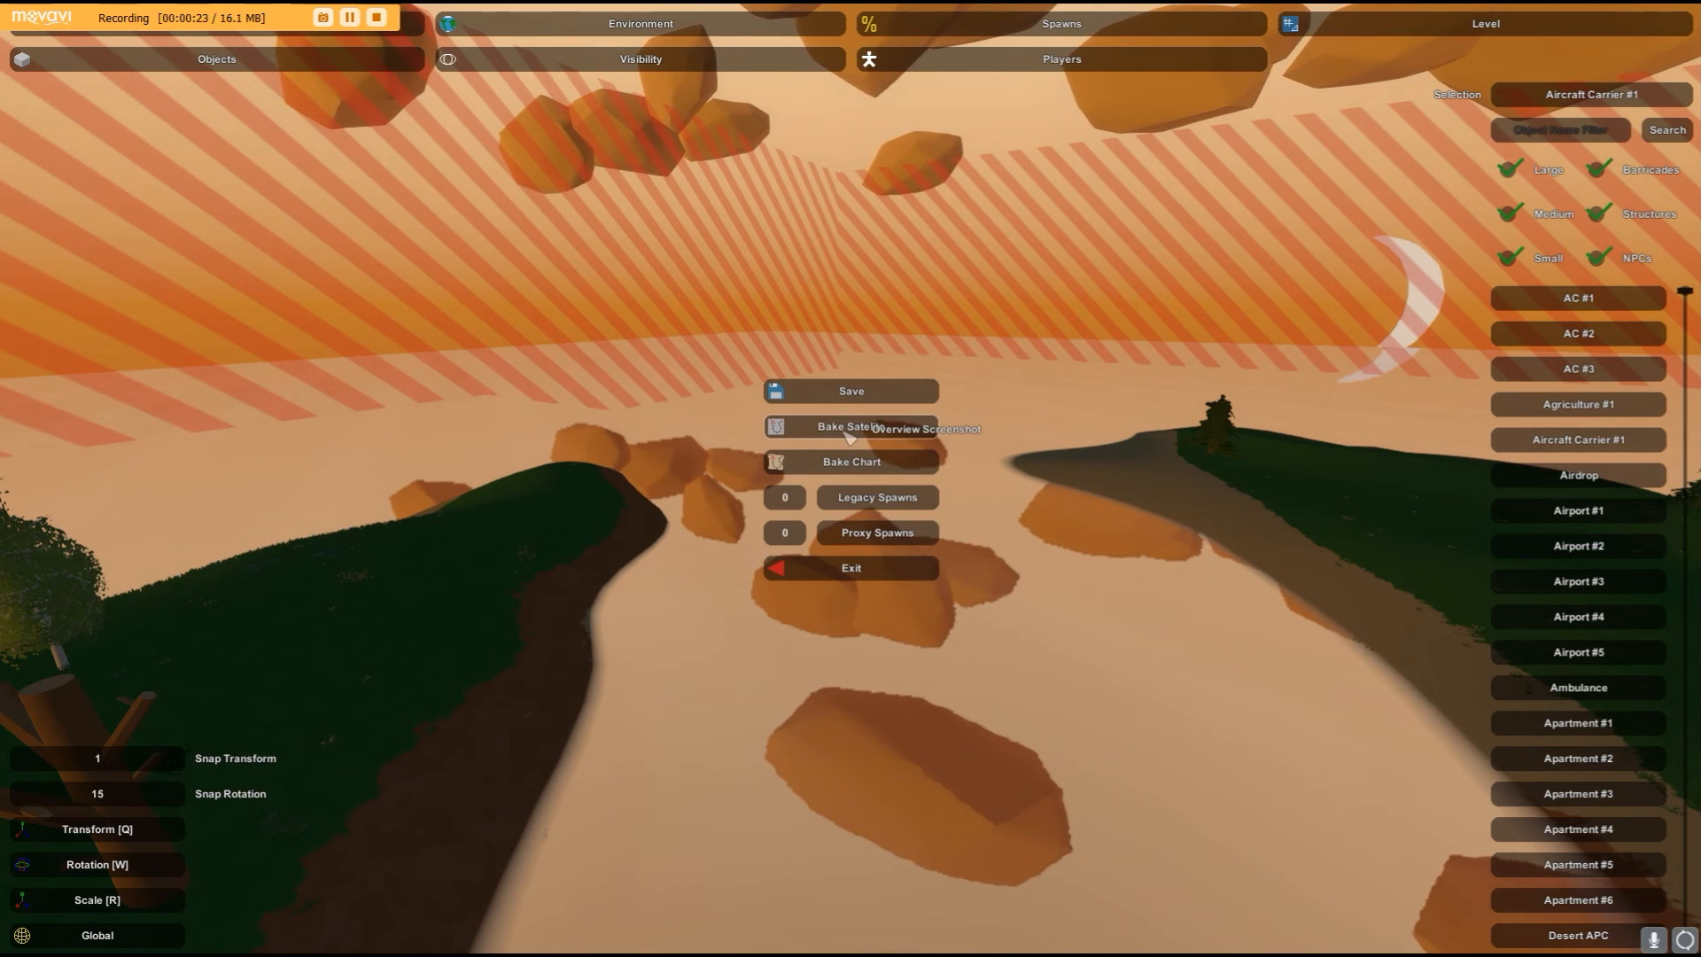
{"action": "left_click", "coordinate": [855, 571]}
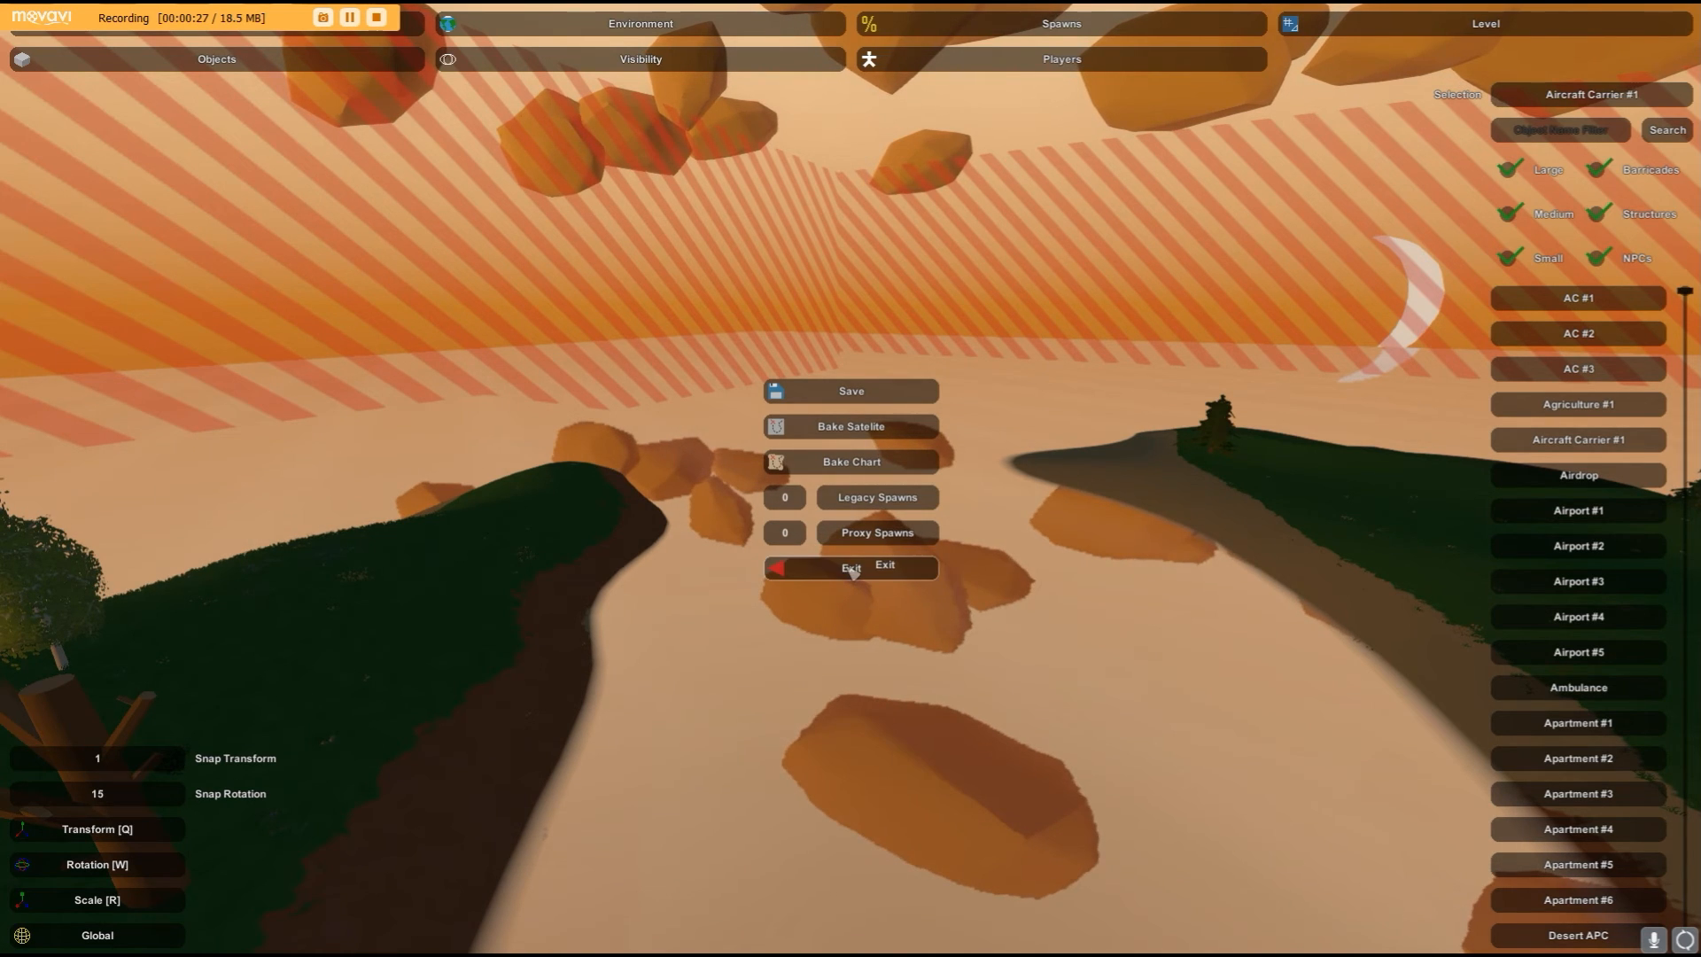